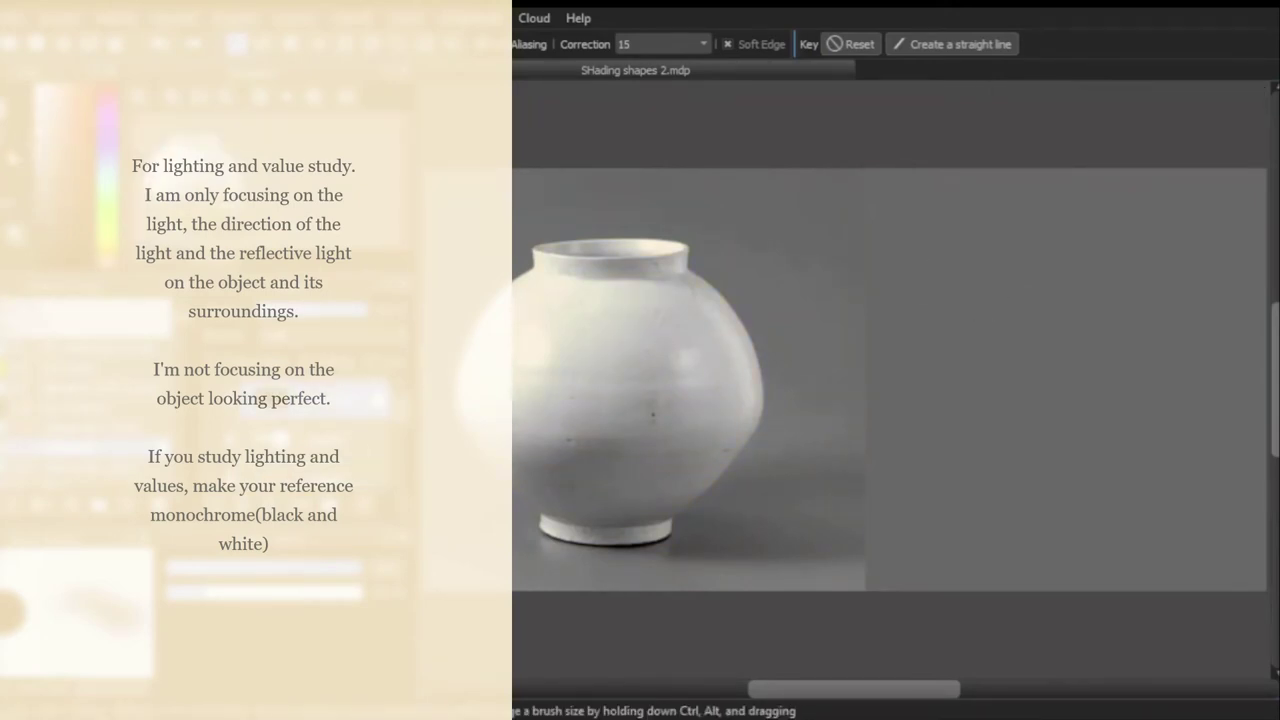
Paint a flat grey jar silhouette right of the photo, flattening its bottom and trimming the rim.
drag(1030, 262, 1094, 265)
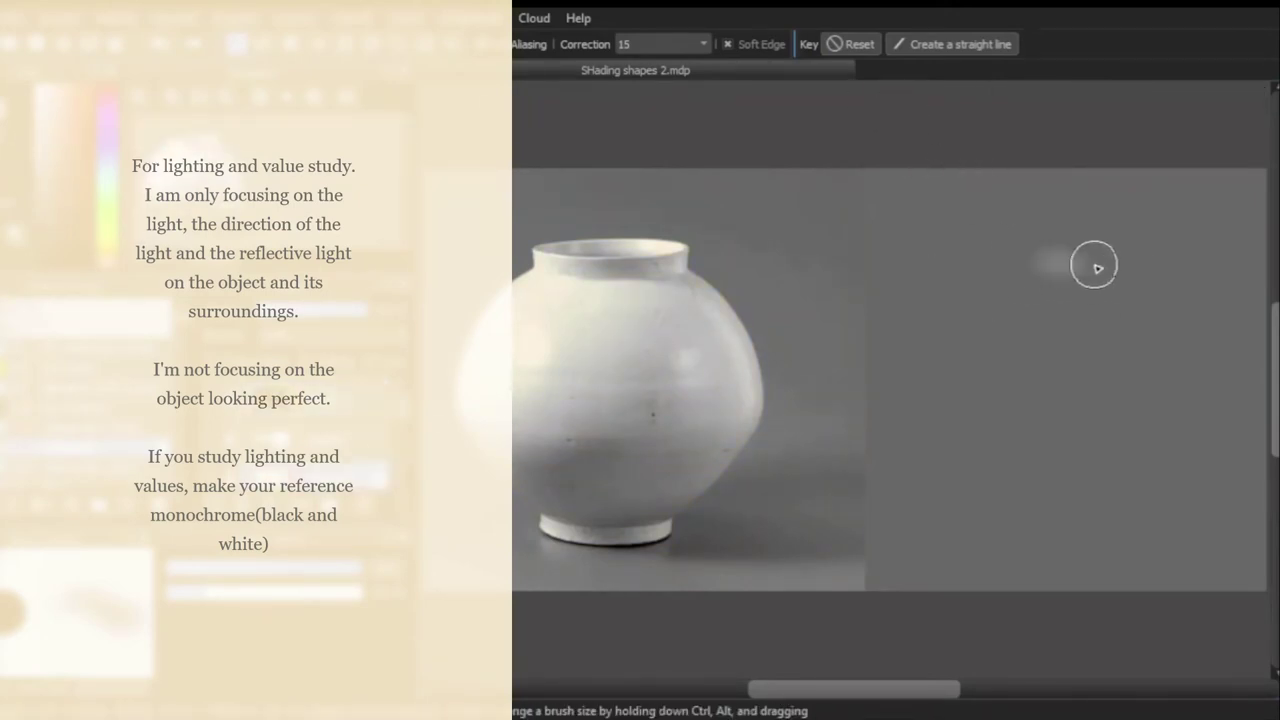
key(ctrl+z)
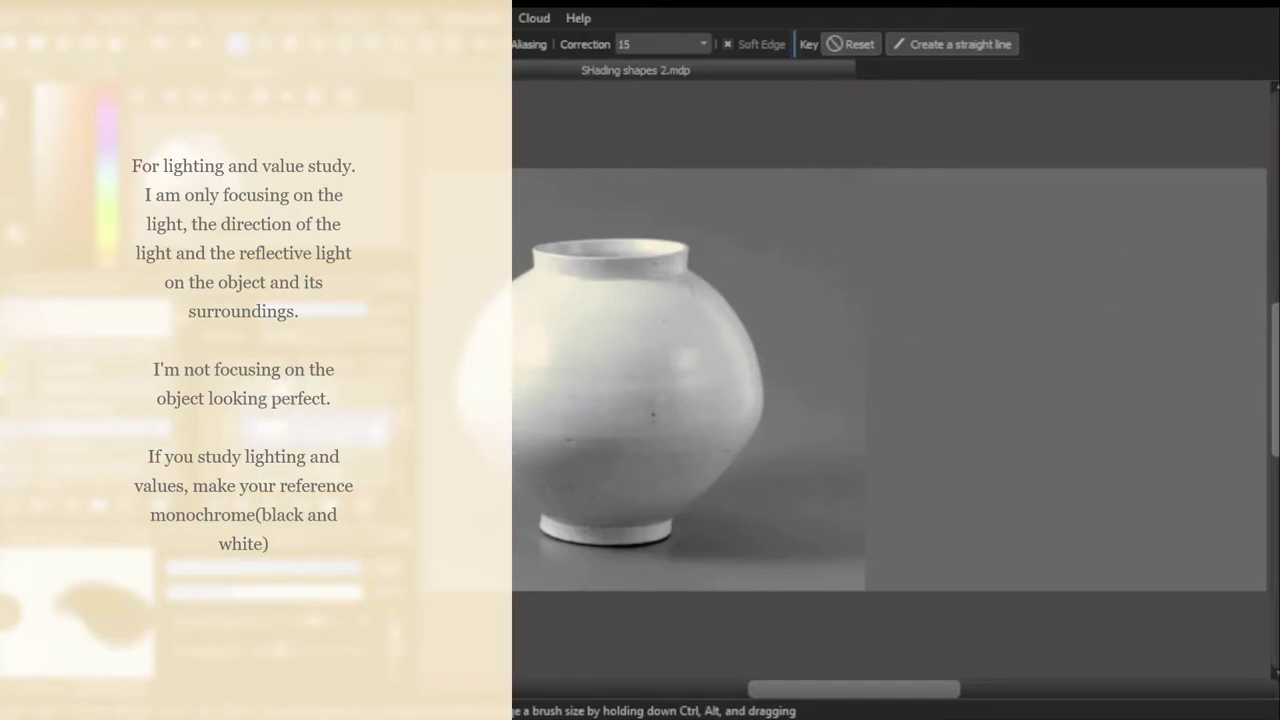
mouse_move(1018, 274)
mouse_down()
mouse_move(1151, 269)
mouse_move(1194, 414)
mouse_move(1123, 517)
mouse_move(1074, 329)
mouse_move(1149, 313)
mouse_move(1180, 480)
mouse_move(1110, 440)
mouse_move(1074, 509)
mouse_move(1107, 484)
mouse_move(1000, 457)
mouse_move(991, 434)
mouse_move(1037, 531)
mouse_move(1193, 427)
mouse_move(1180, 346)
mouse_move(1186, 357)
mouse_up()
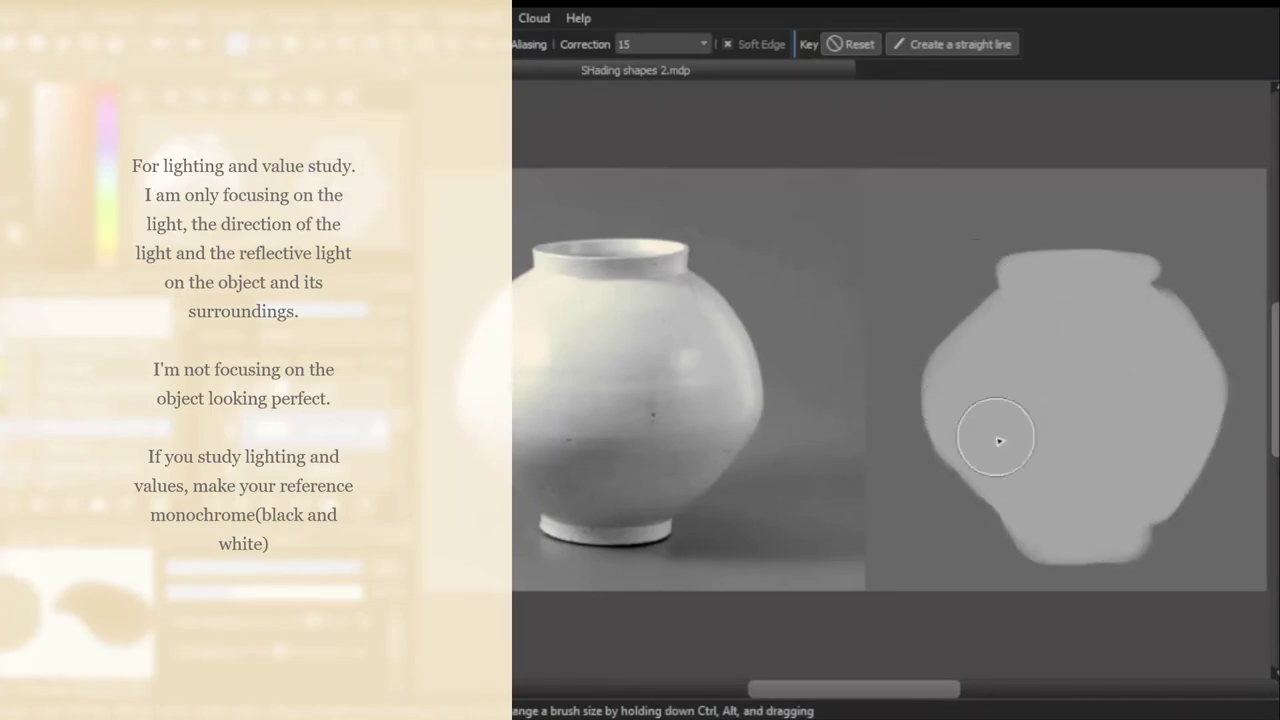
mouse_move(999, 441)
mouse_down()
mouse_move(971, 429)
mouse_move(974, 477)
mouse_move(1163, 486)
mouse_move(1217, 380)
mouse_move(1131, 523)
mouse_up()
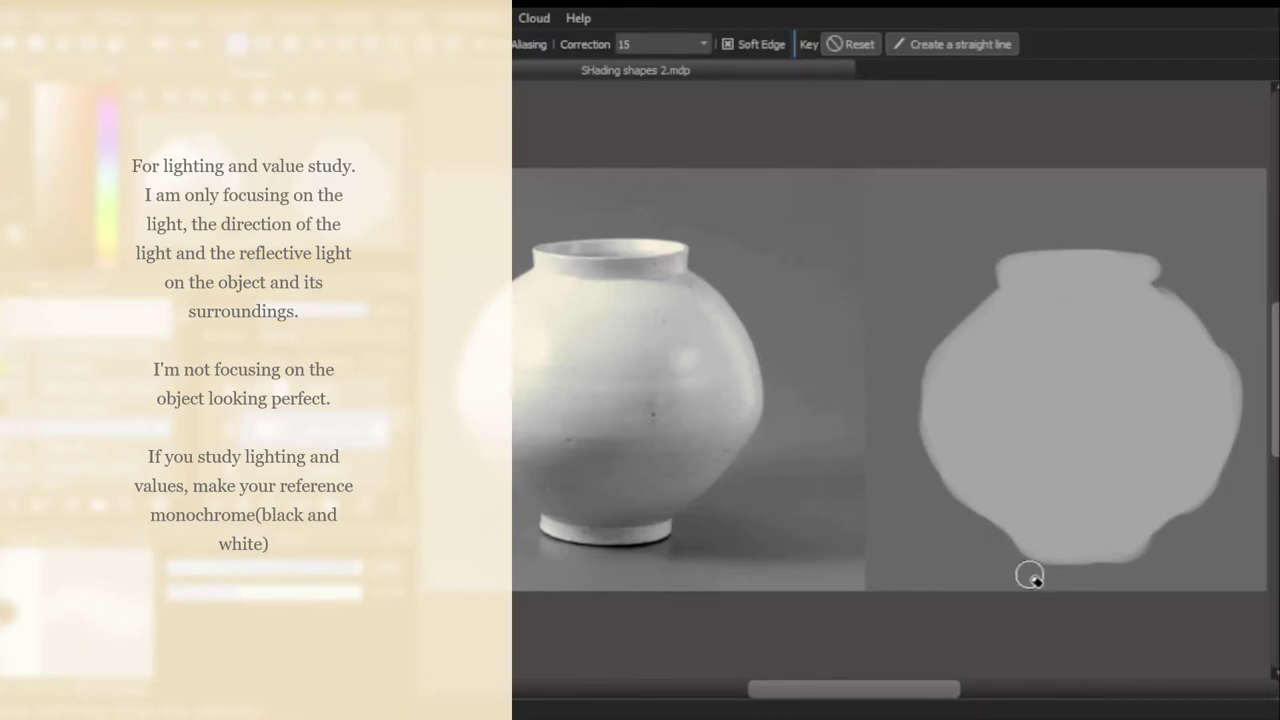
drag(990, 552, 1106, 557)
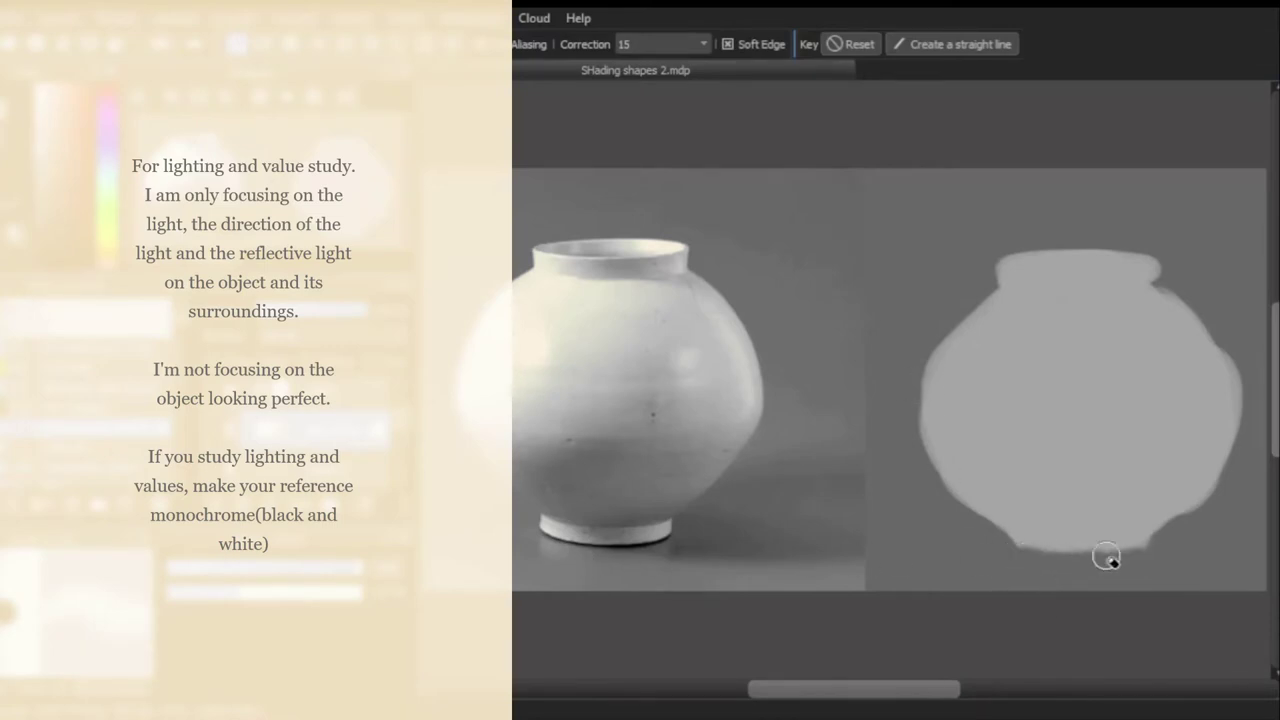
drag(1160, 246, 1163, 286)
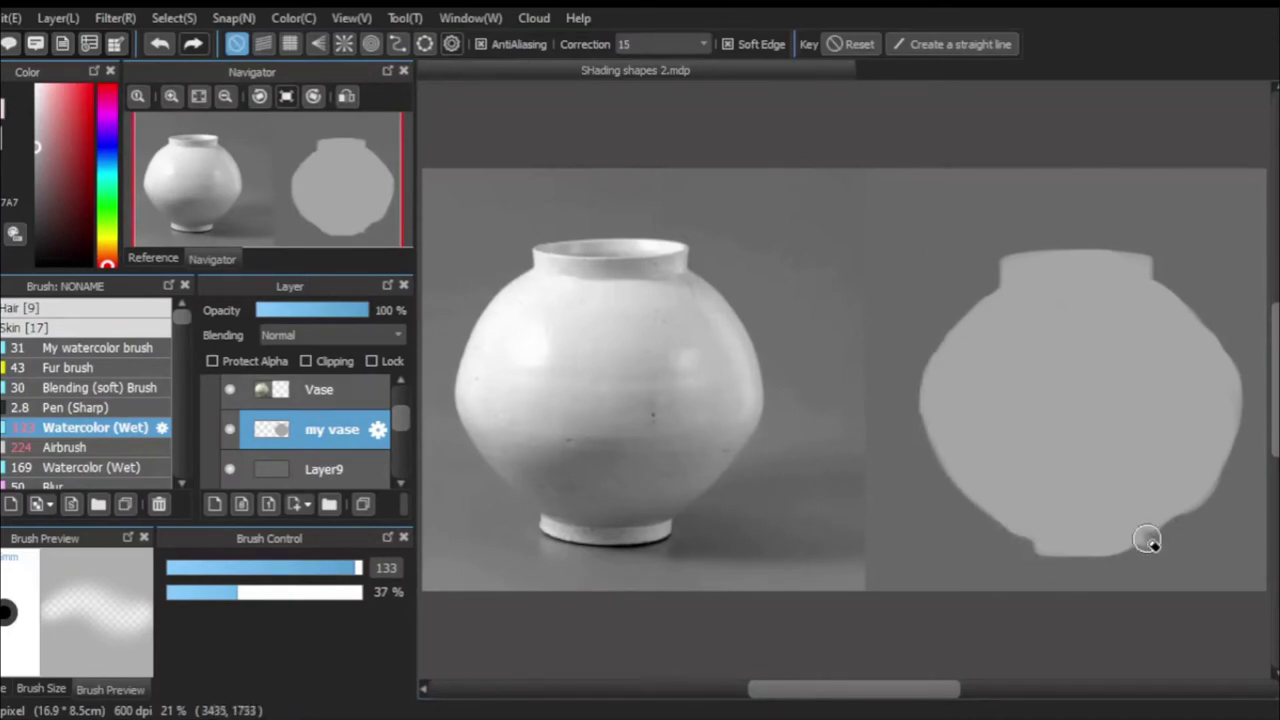
Smooth the jar silhouette's bottom and right edges, checking the shape in mirrored view.
drag(1154, 531, 1229, 466)
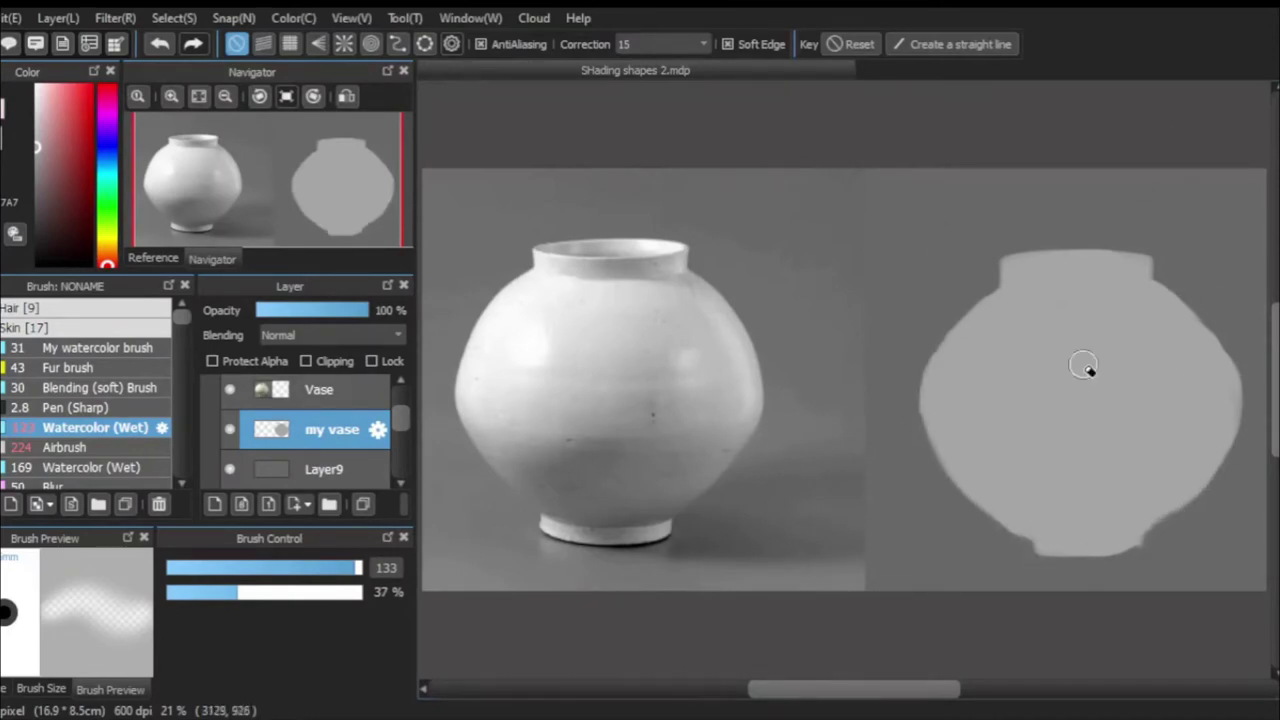
key(h)
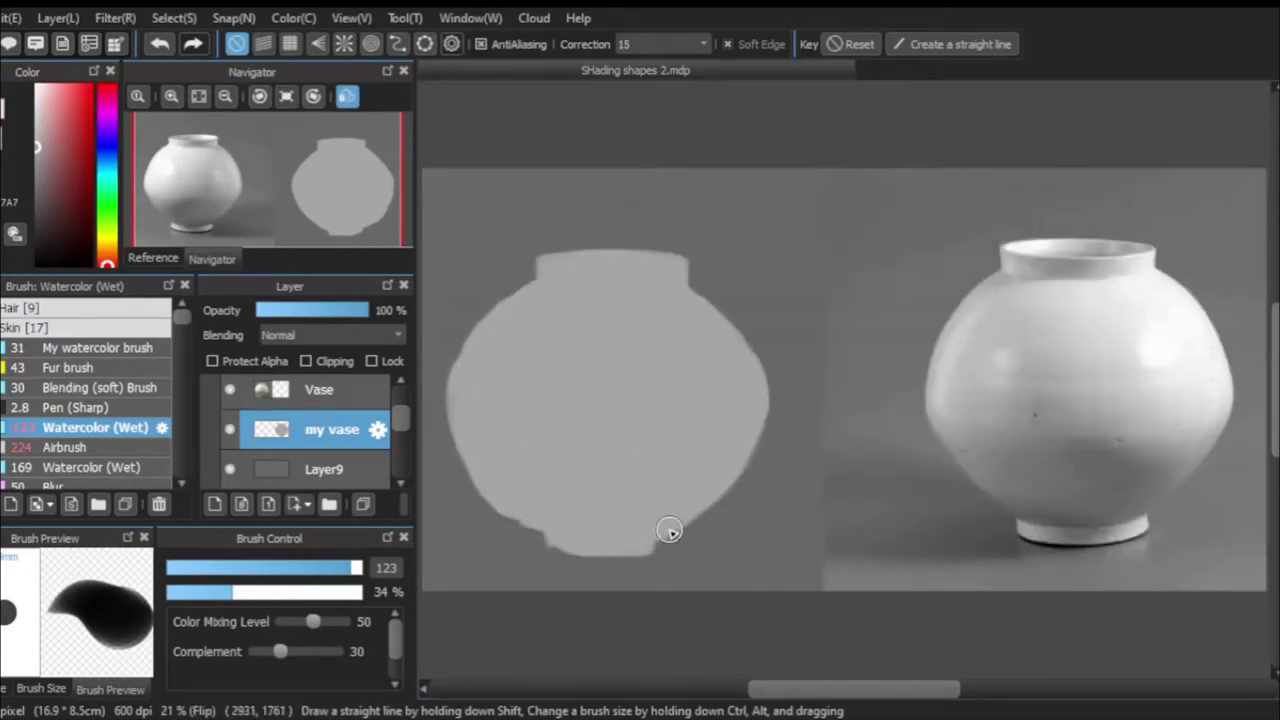
key(b)
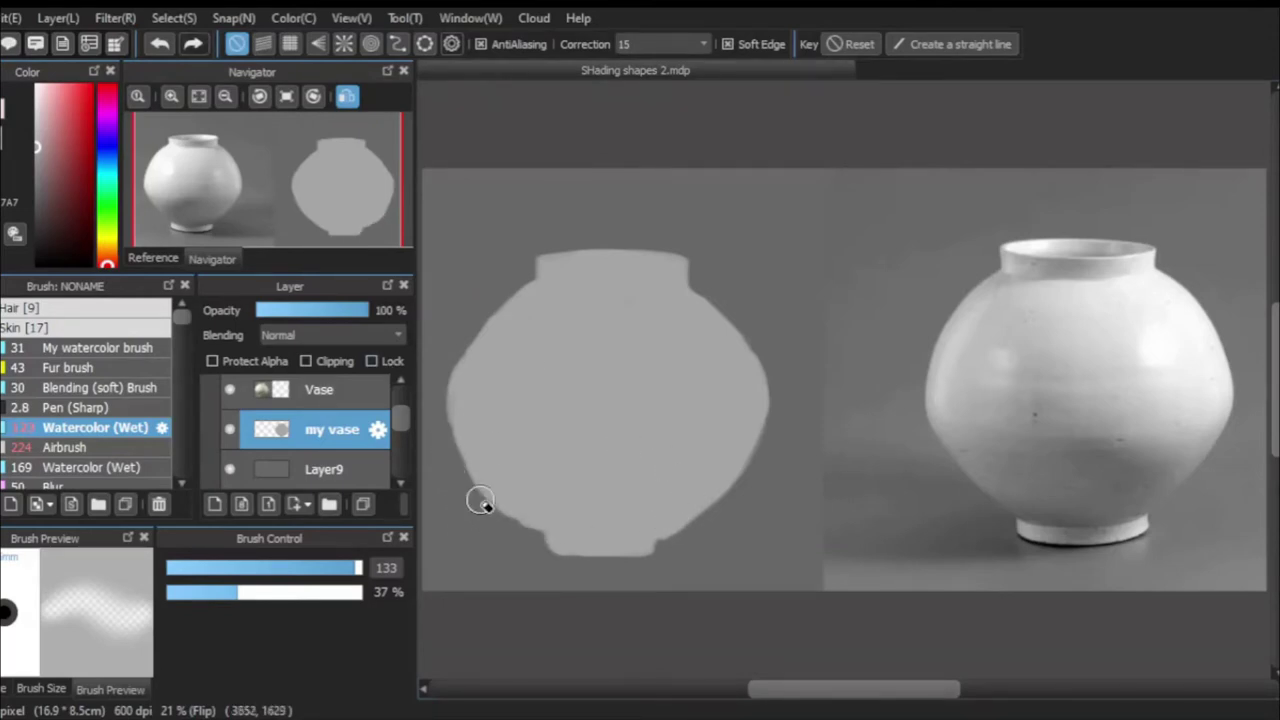
key(h)
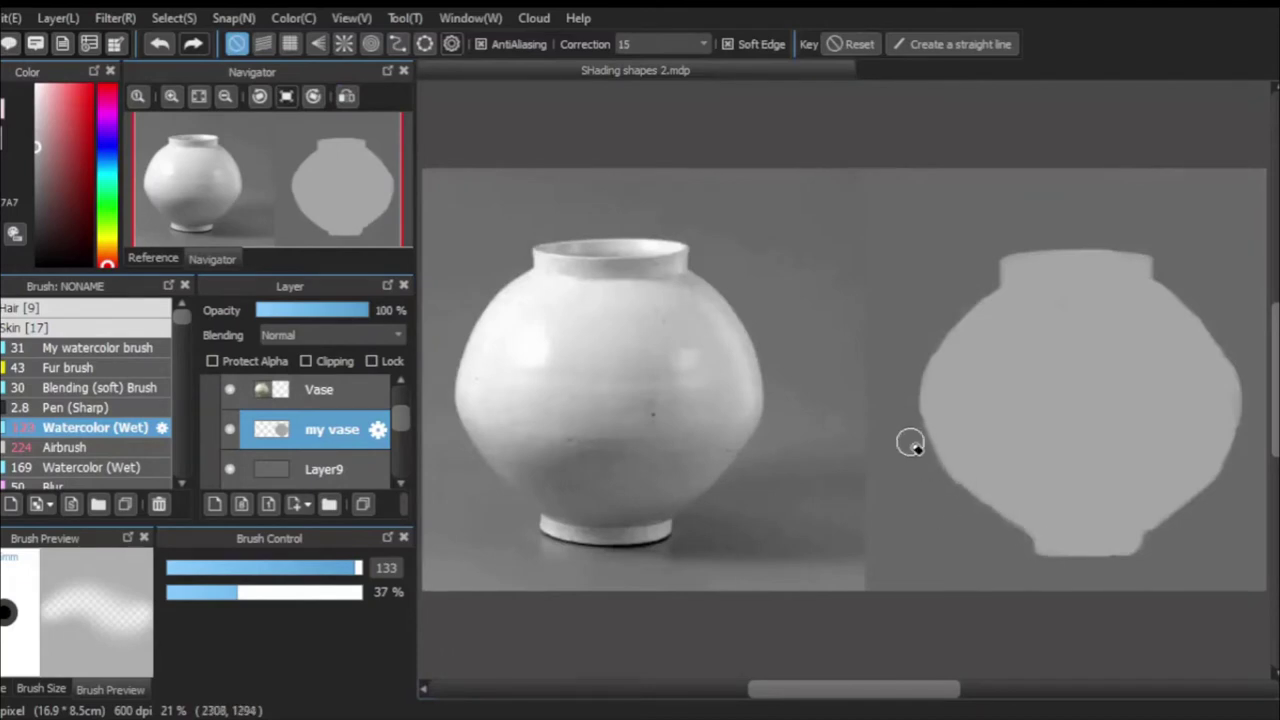
key(h)
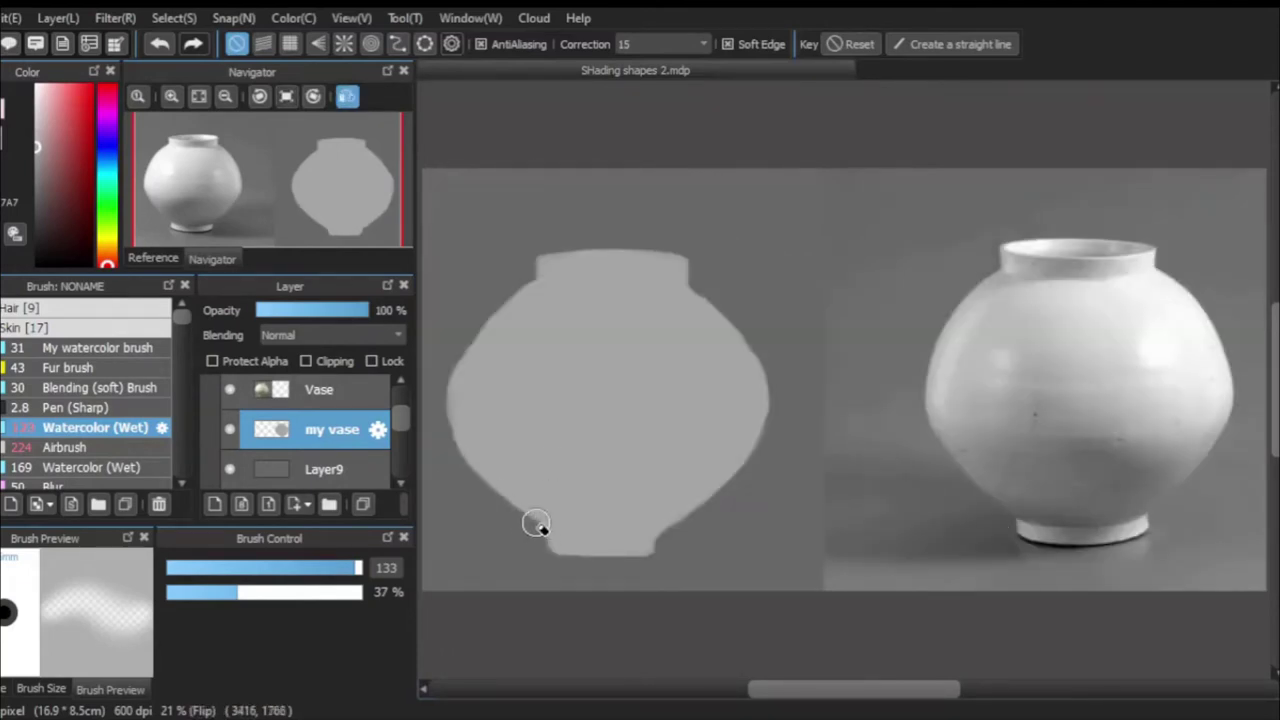
key(h)
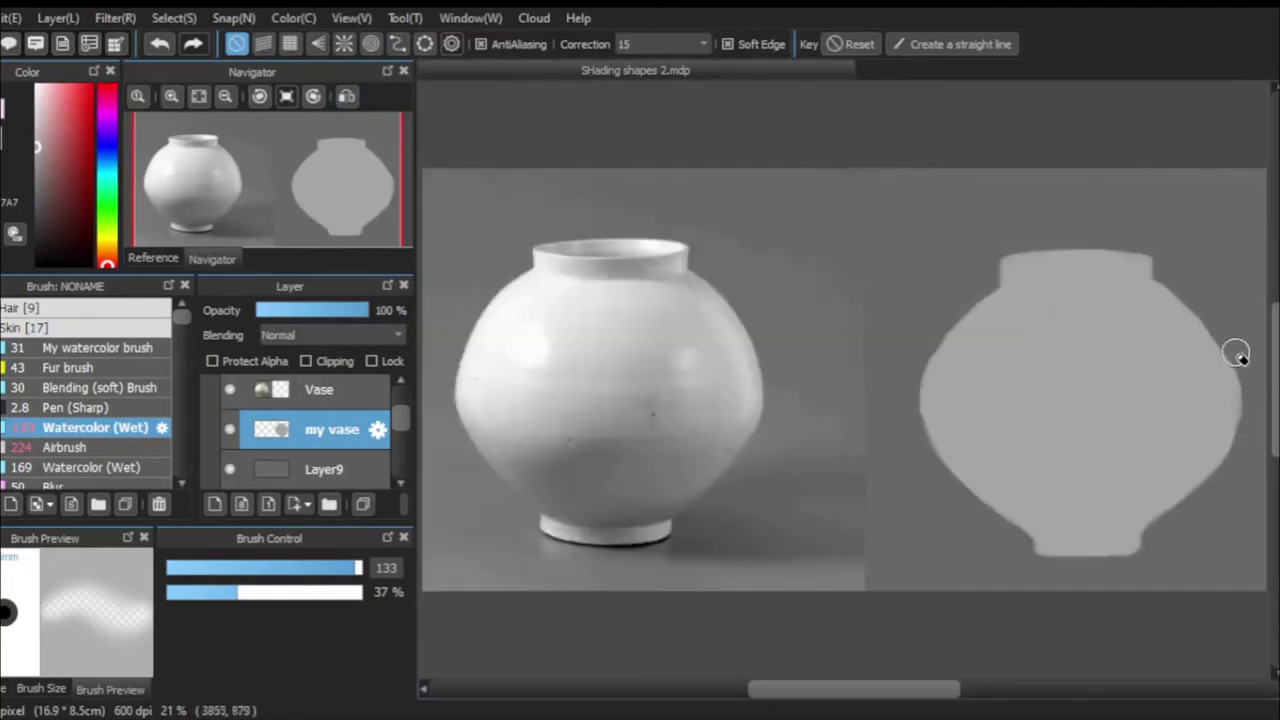
Trim the jar's right edge with brush and eraser, then shift the grey shape slightly upward.
drag(1236, 354, 1226, 446)
key(b)
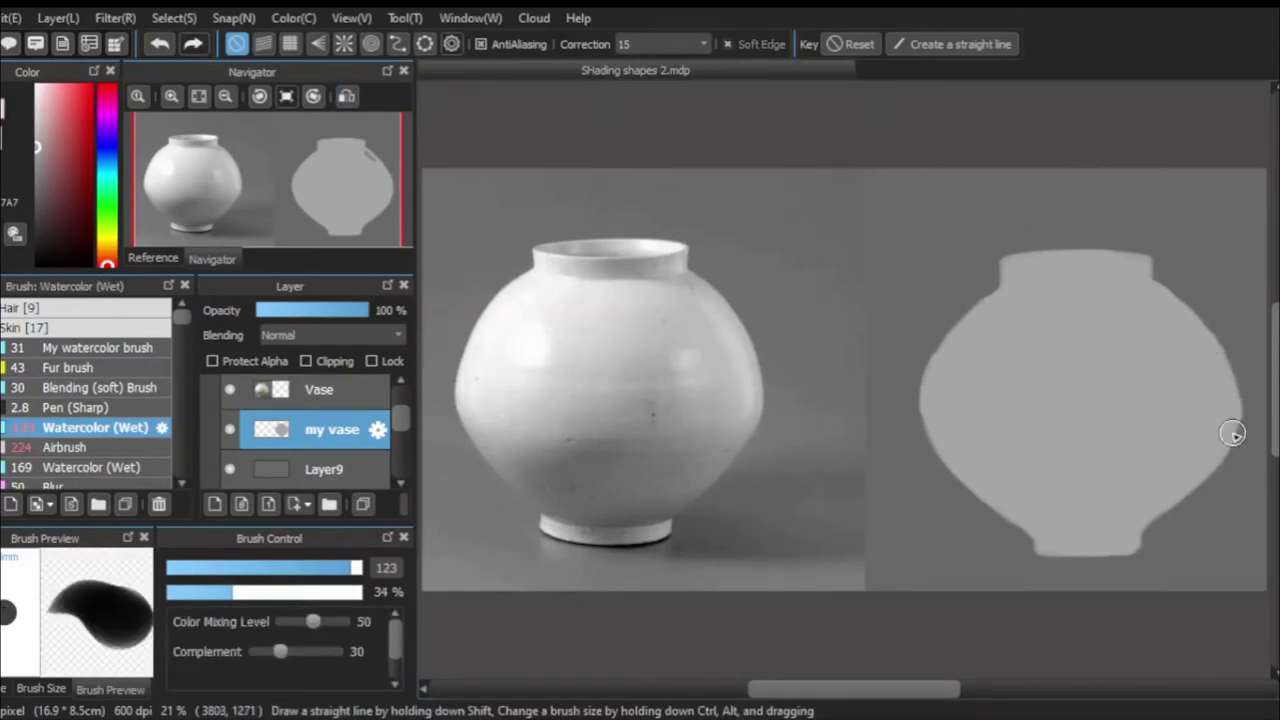
key(e)
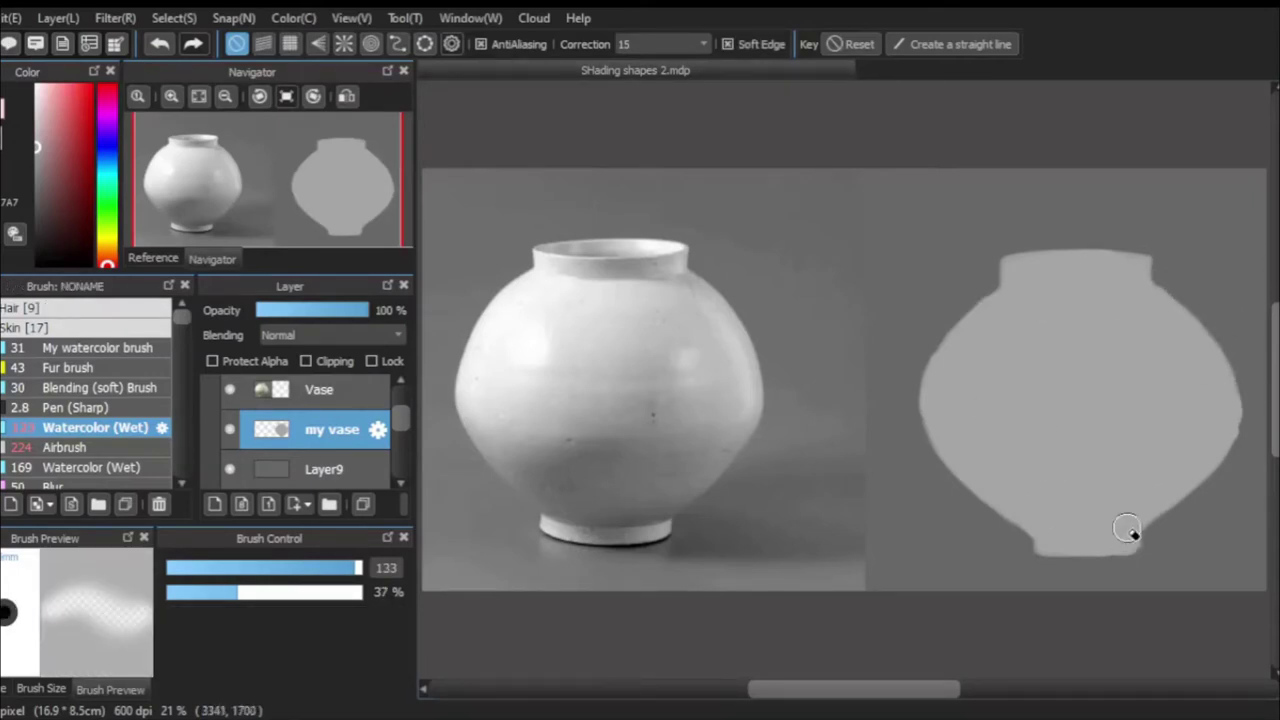
key(b)
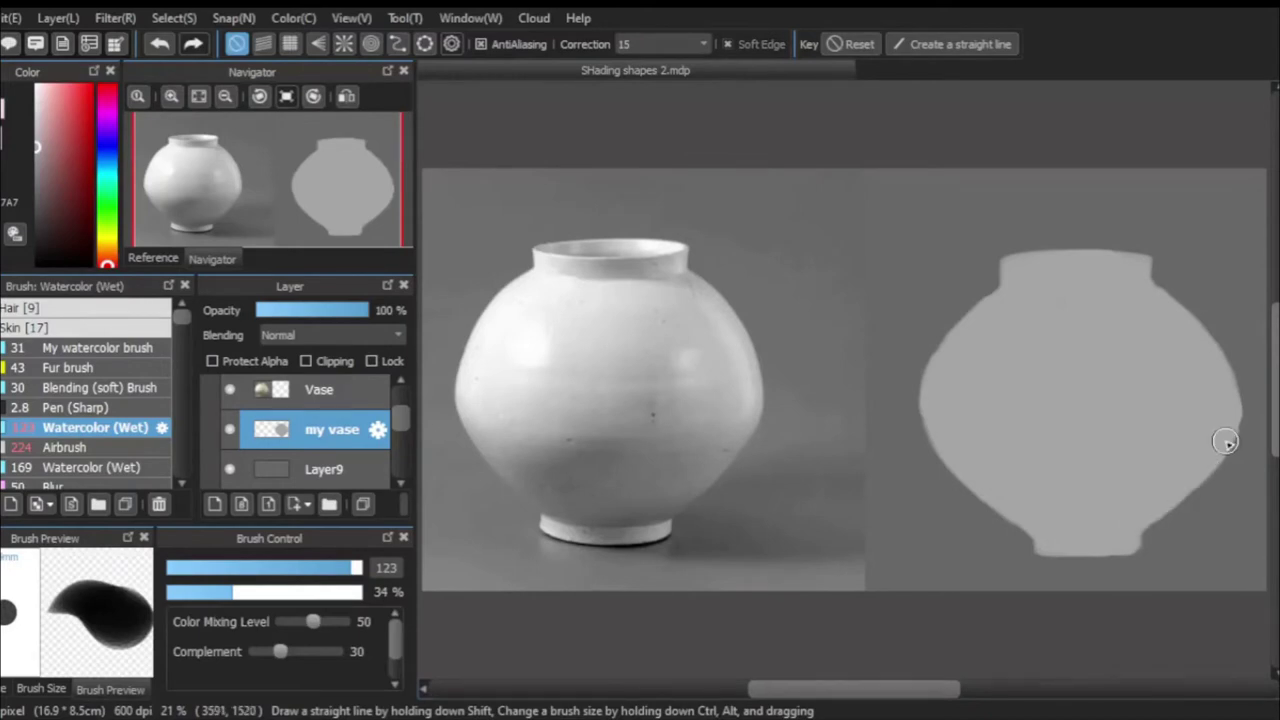
key(h)
key(h)
key(h)
key(h)
key(h)
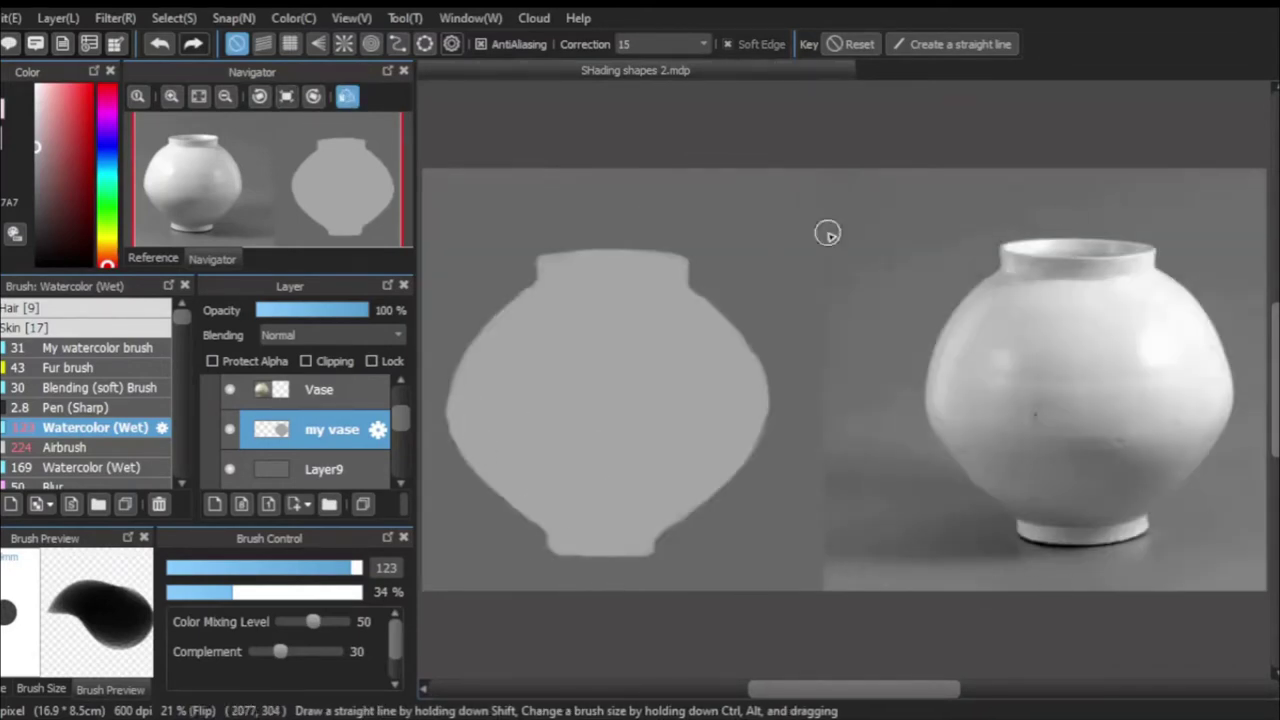
key(v)
drag(620, 439, 617, 429)
Touch up the jar's flanks with Watercolor brush and eraser, repeatedly flipping the canvas to compare with the photo.
key(h)
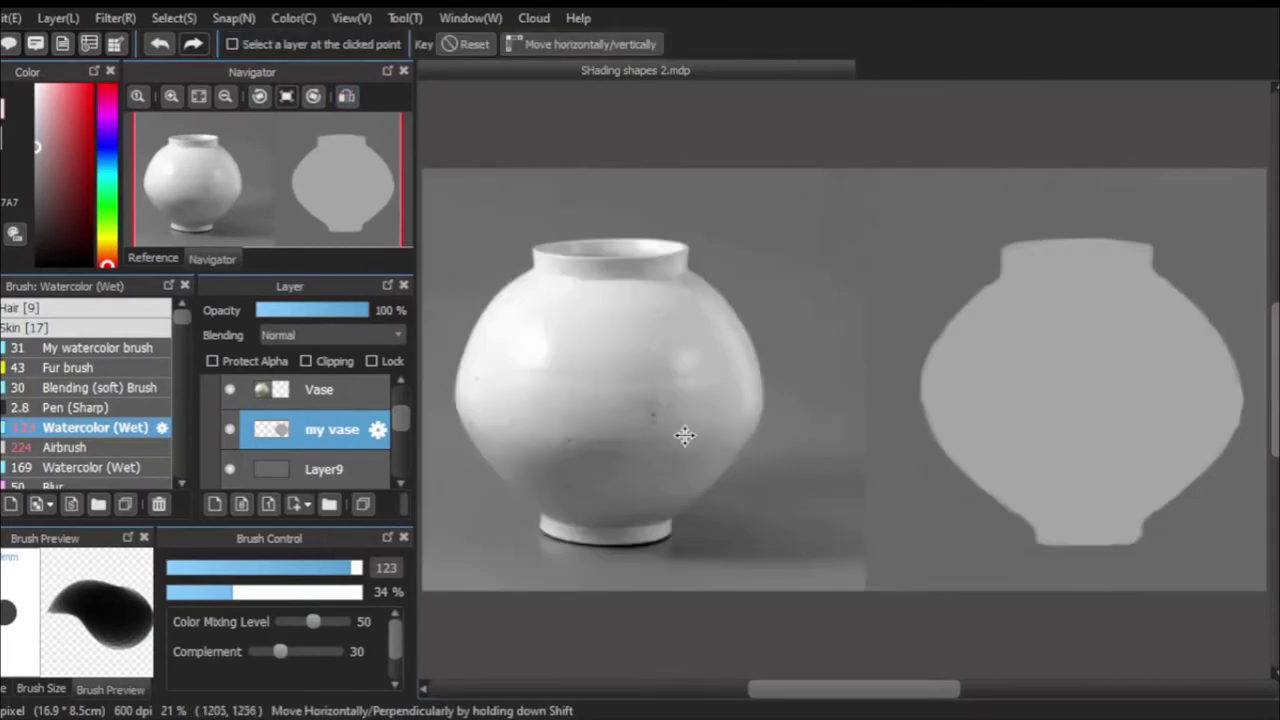
key(b)
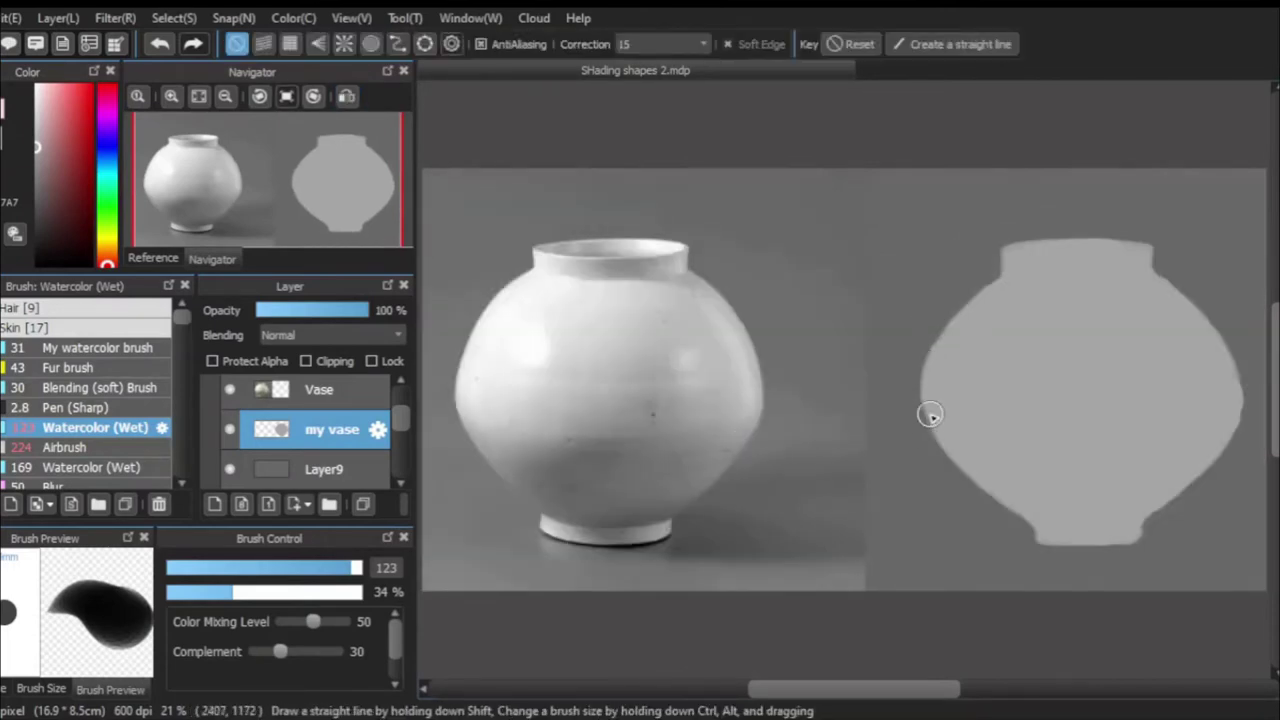
key(h)
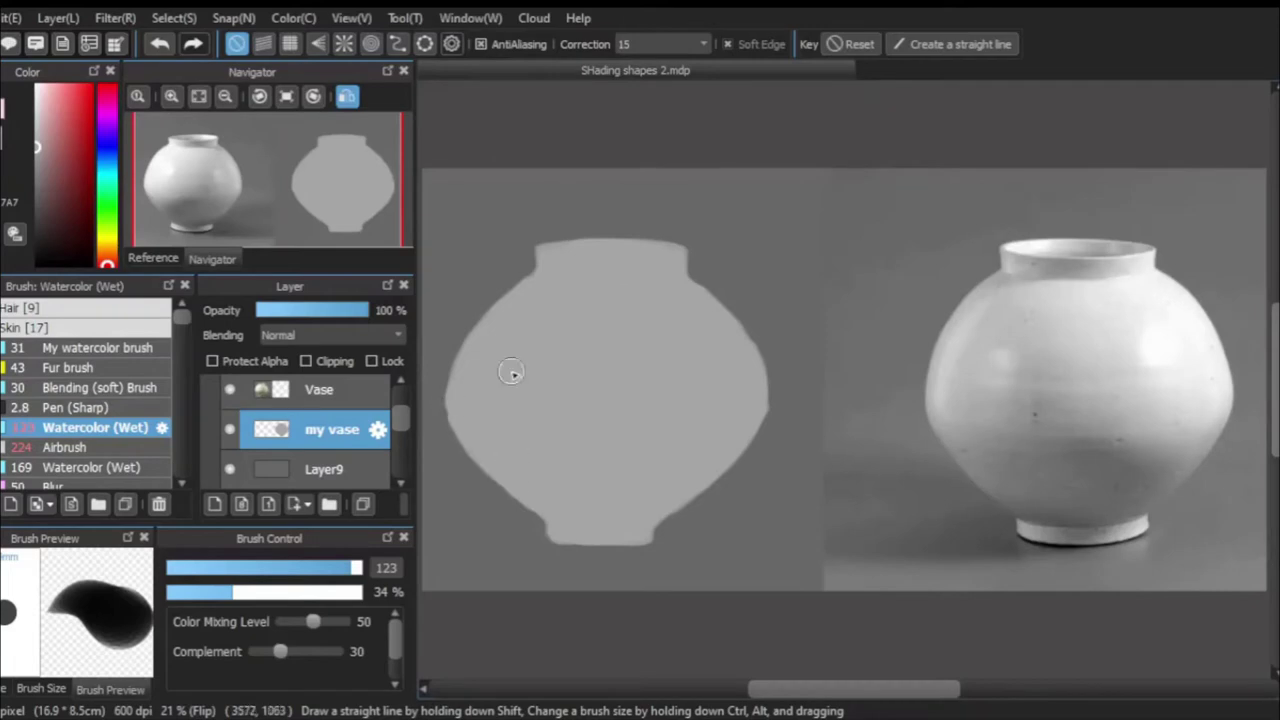
key(e)
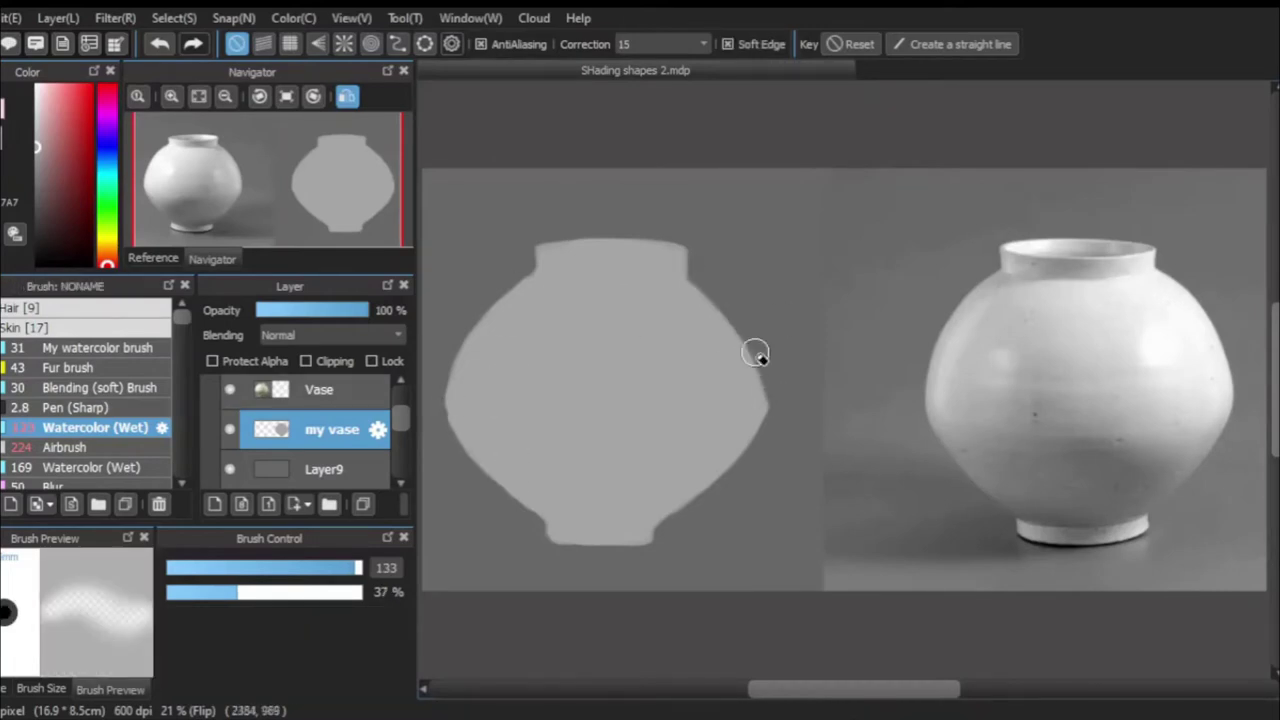
key(h)
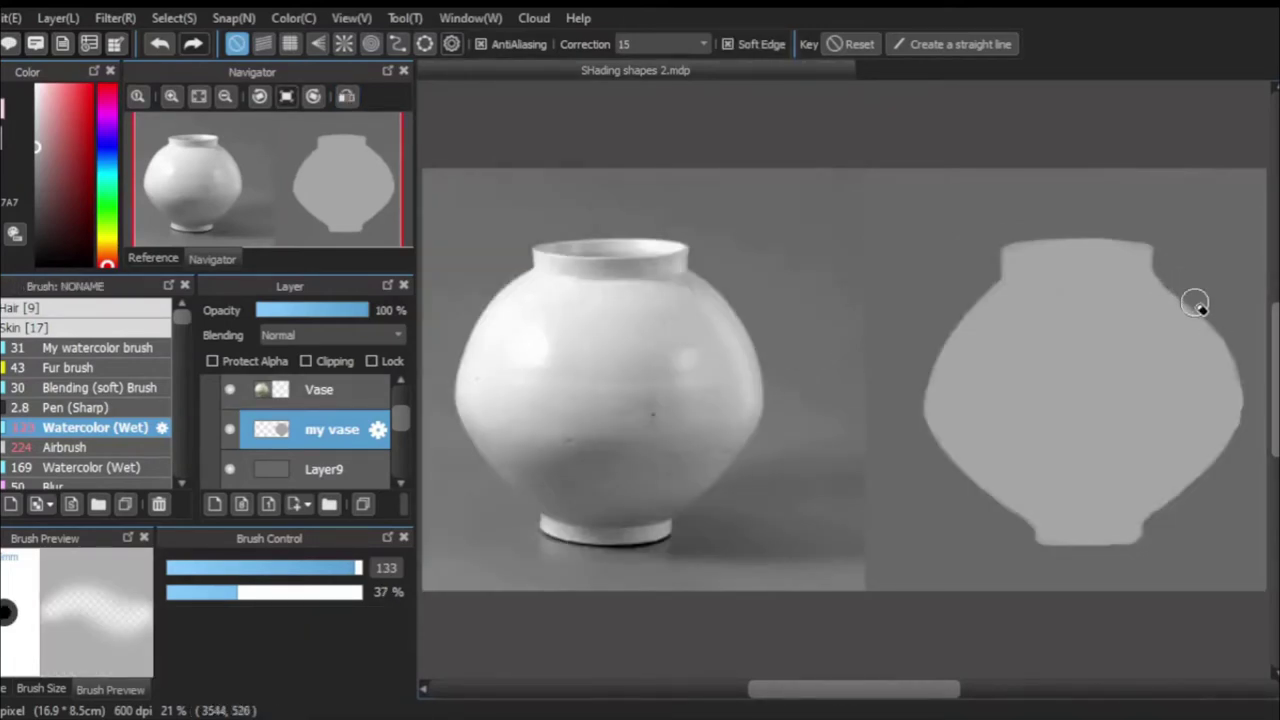
key(h)
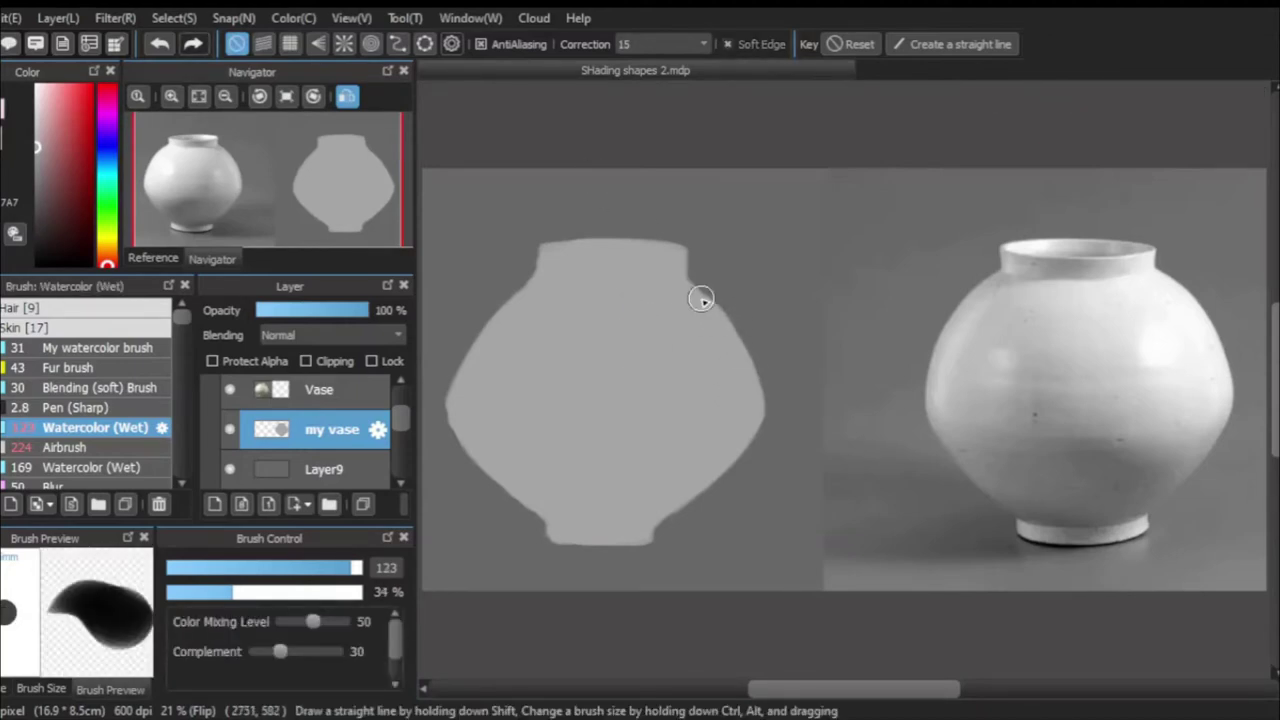
key(h)
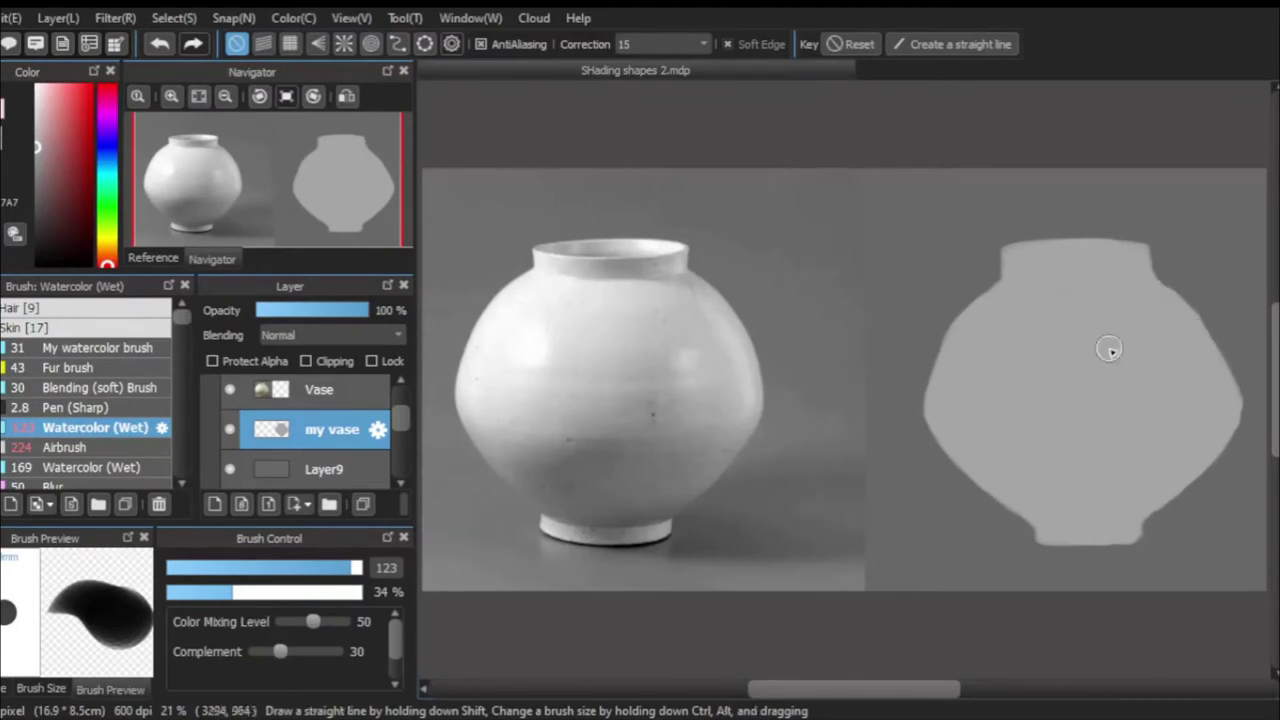
key(h)
key(h)
key(h)
key(h)
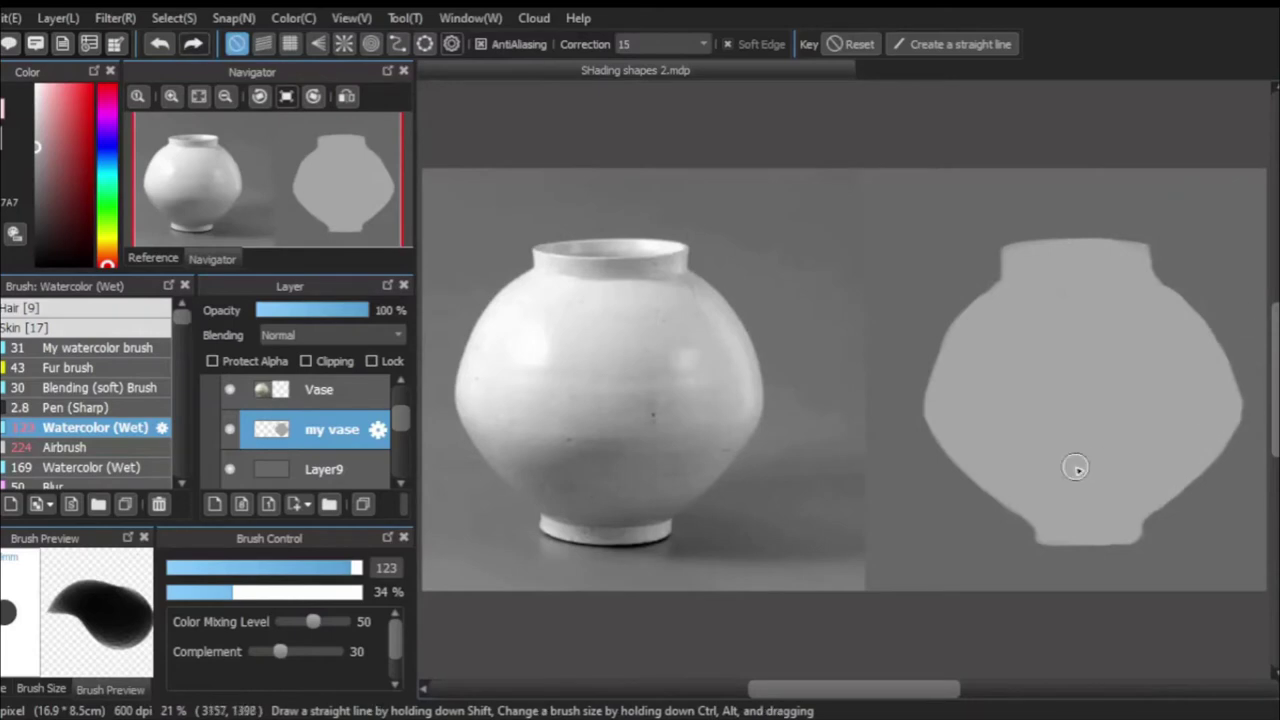
key(h)
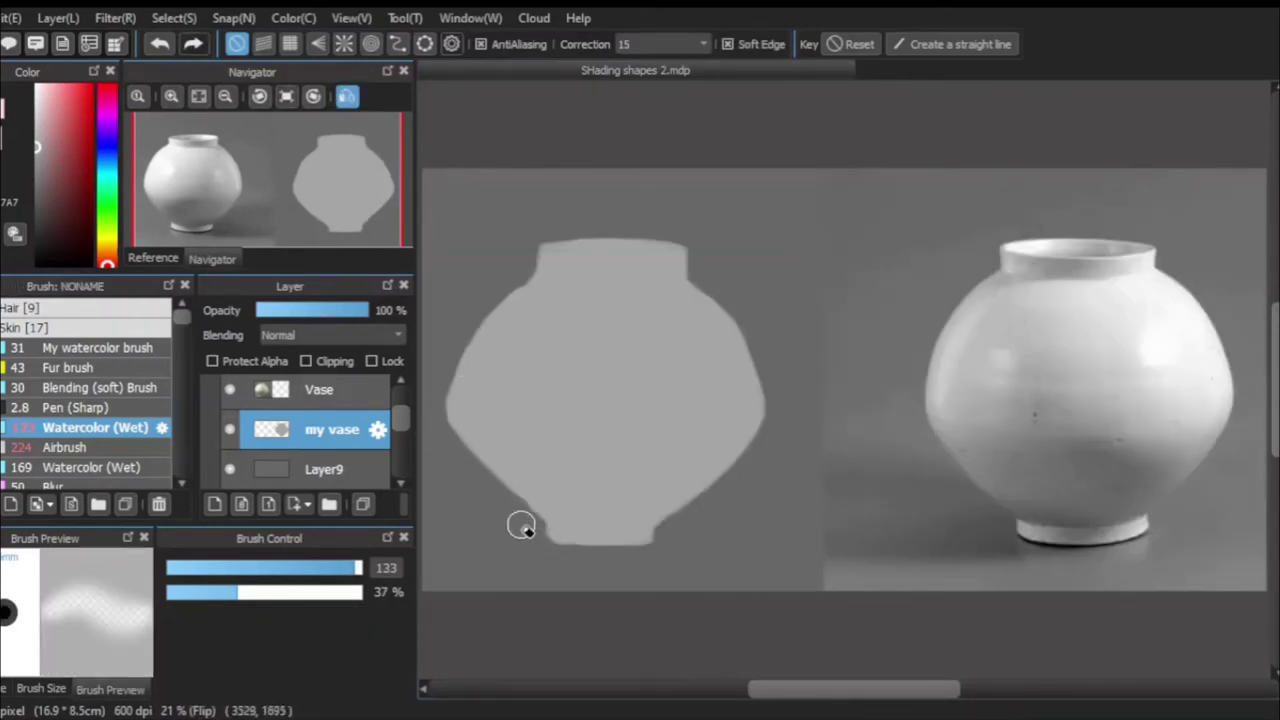
key(h)
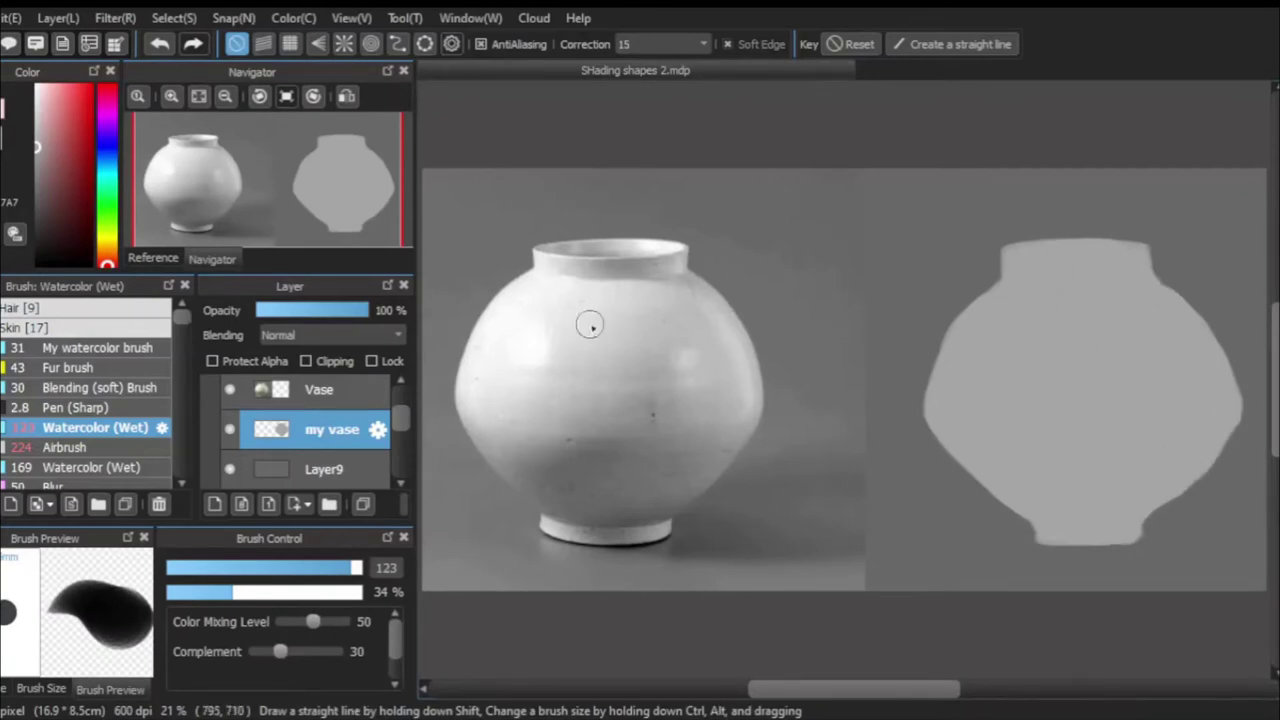
On Layer9, paint a soft dark cast shadow right of the jar's base.
click(320, 469)
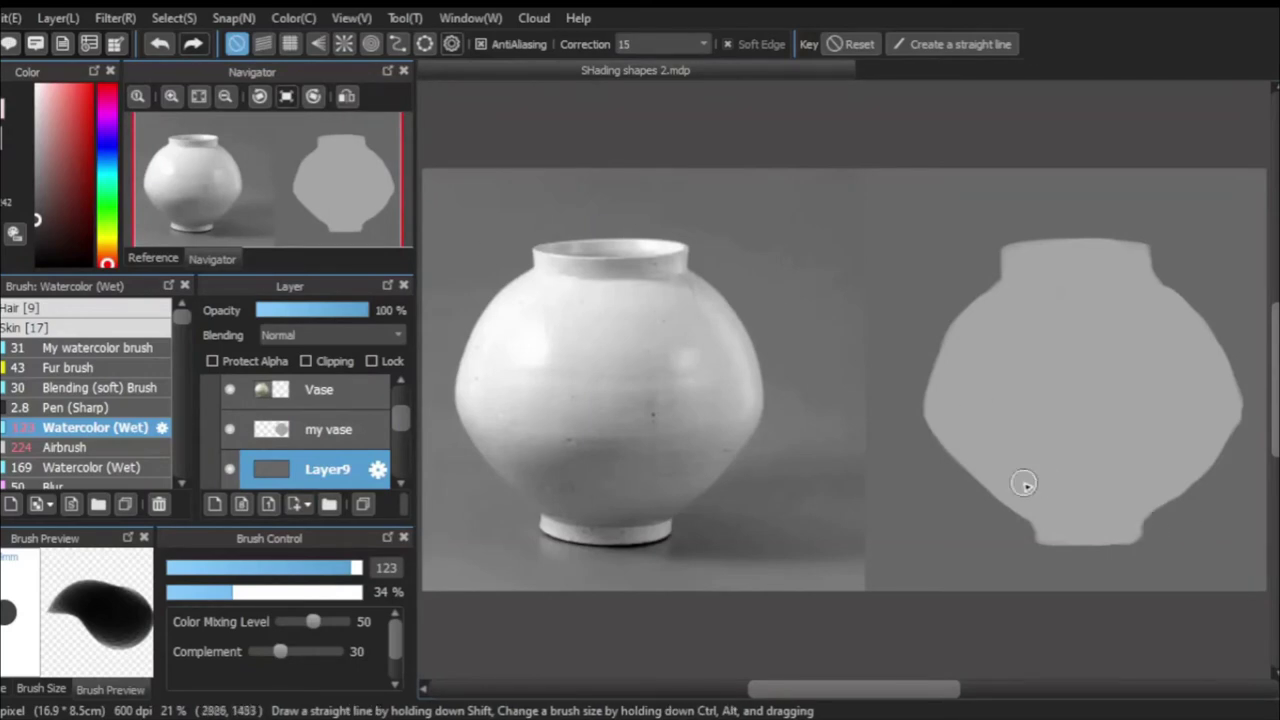
mouse_move(1024, 483)
mouse_down()
mouse_move(1160, 526)
mouse_move(1120, 526)
mouse_move(1129, 549)
mouse_move(1106, 531)
mouse_up()
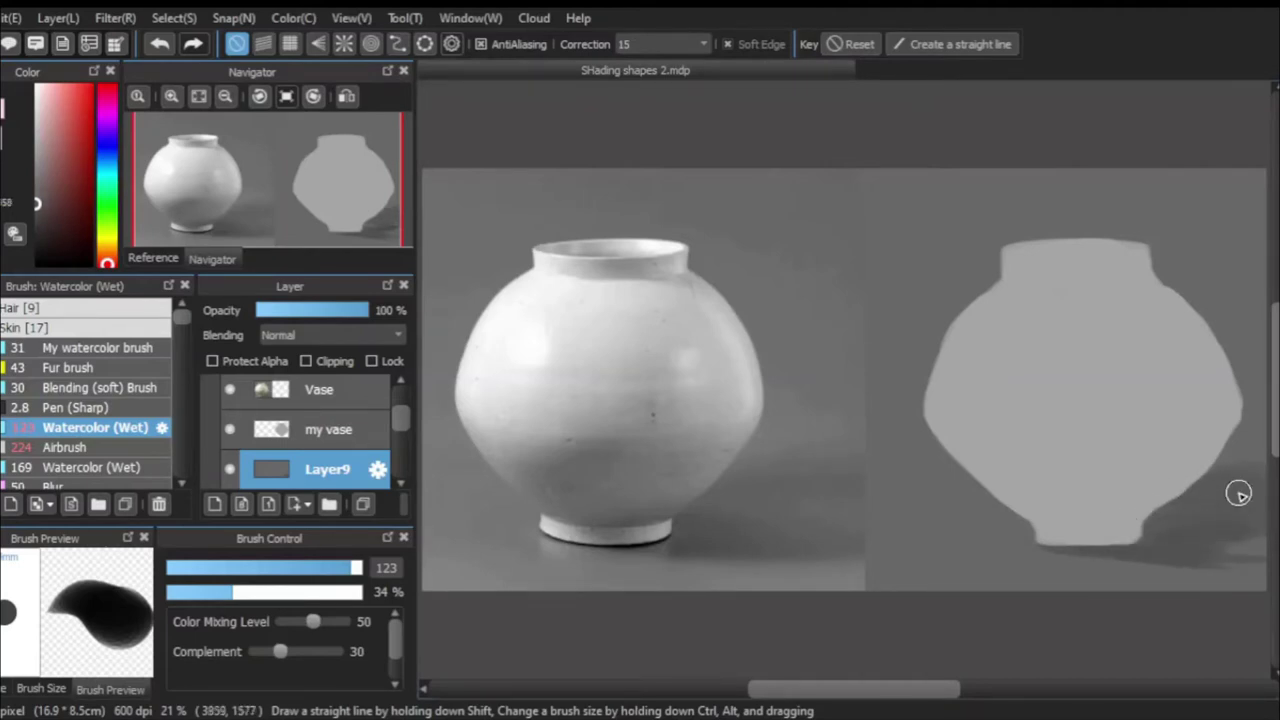
drag(1262, 550, 1205, 563)
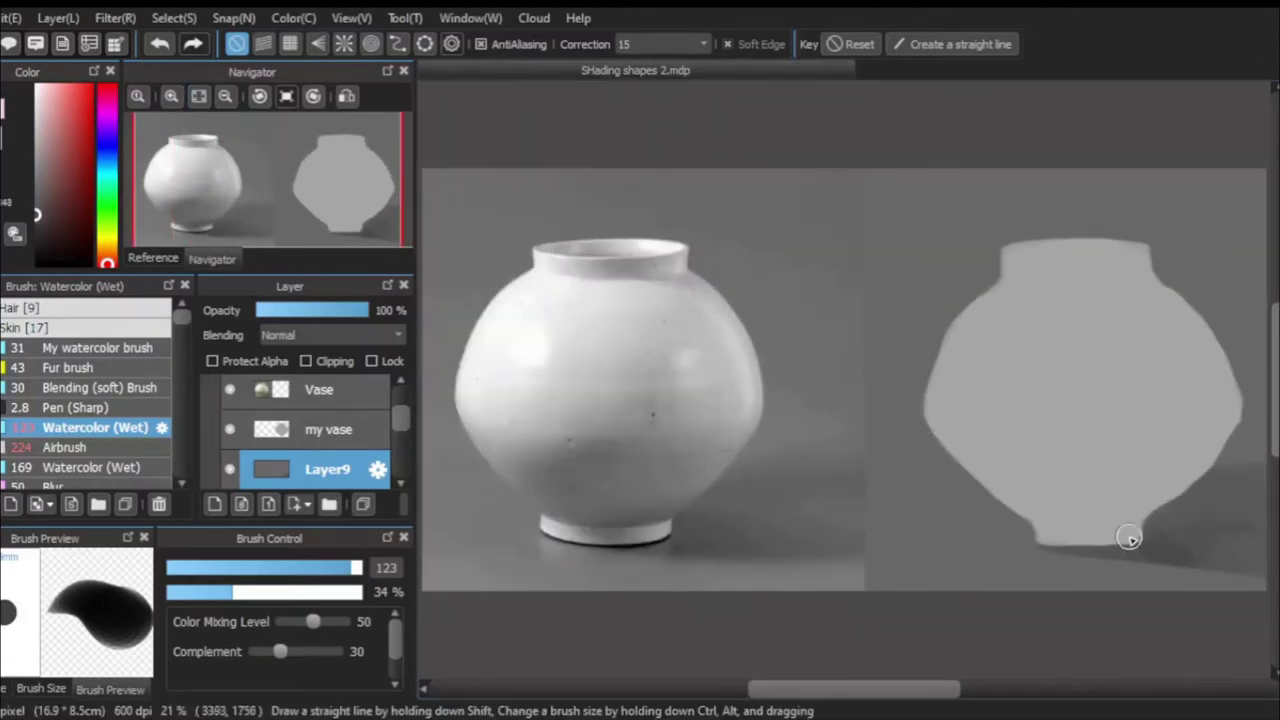
Fill out and smooth the vase's bottom edges in lighter grey on 'my vase', then darken the base shadow on Layer9.
alt+click(1083, 511)
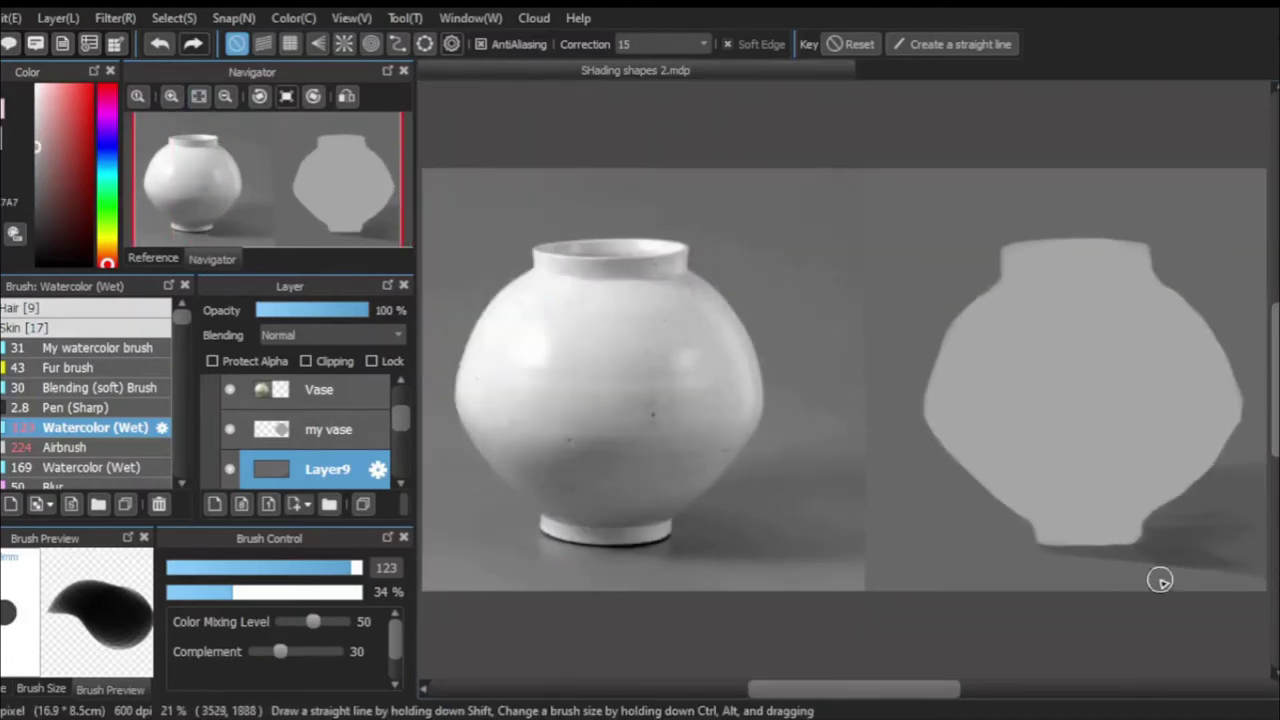
mouse_move(272, 190)
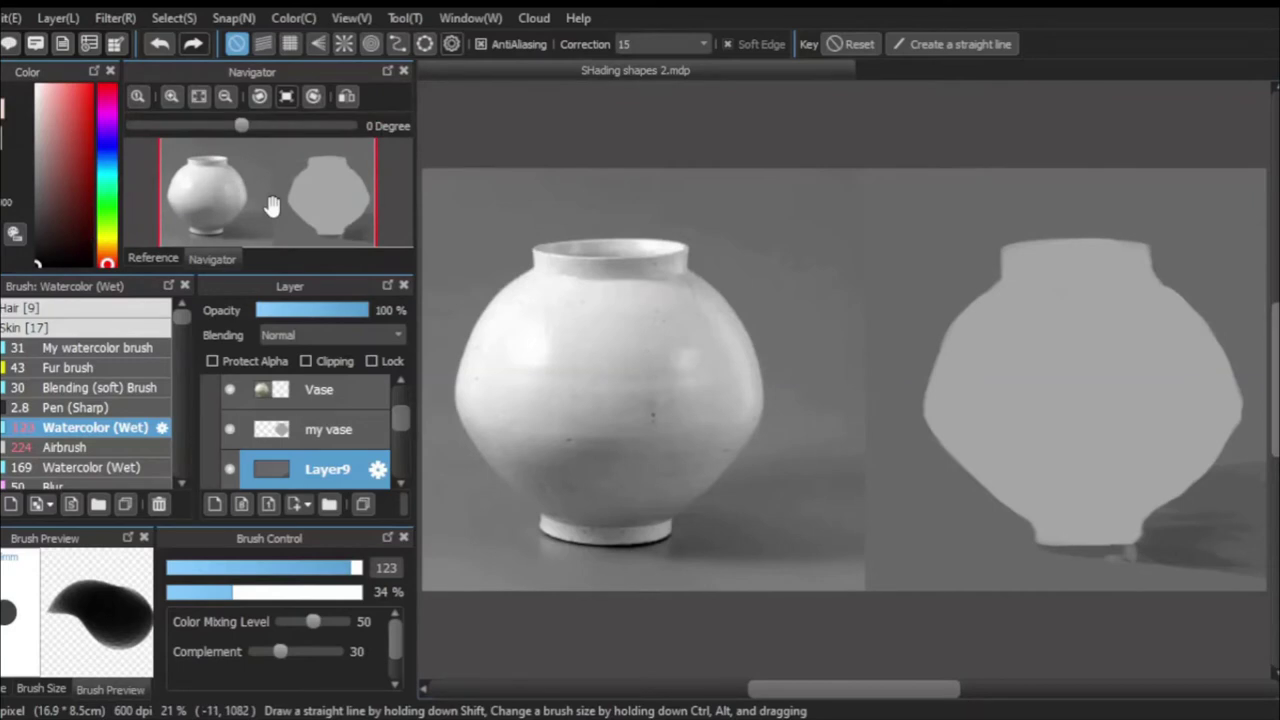
click(330, 429)
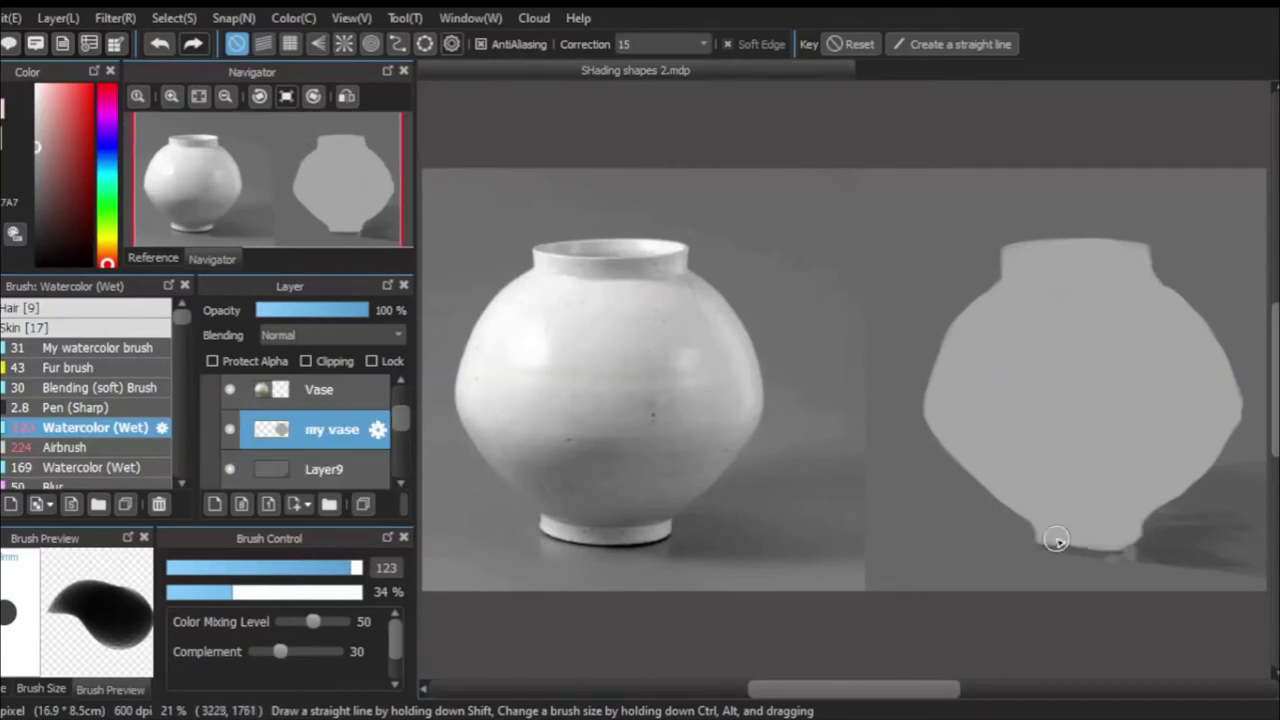
drag(1056, 540, 1046, 534)
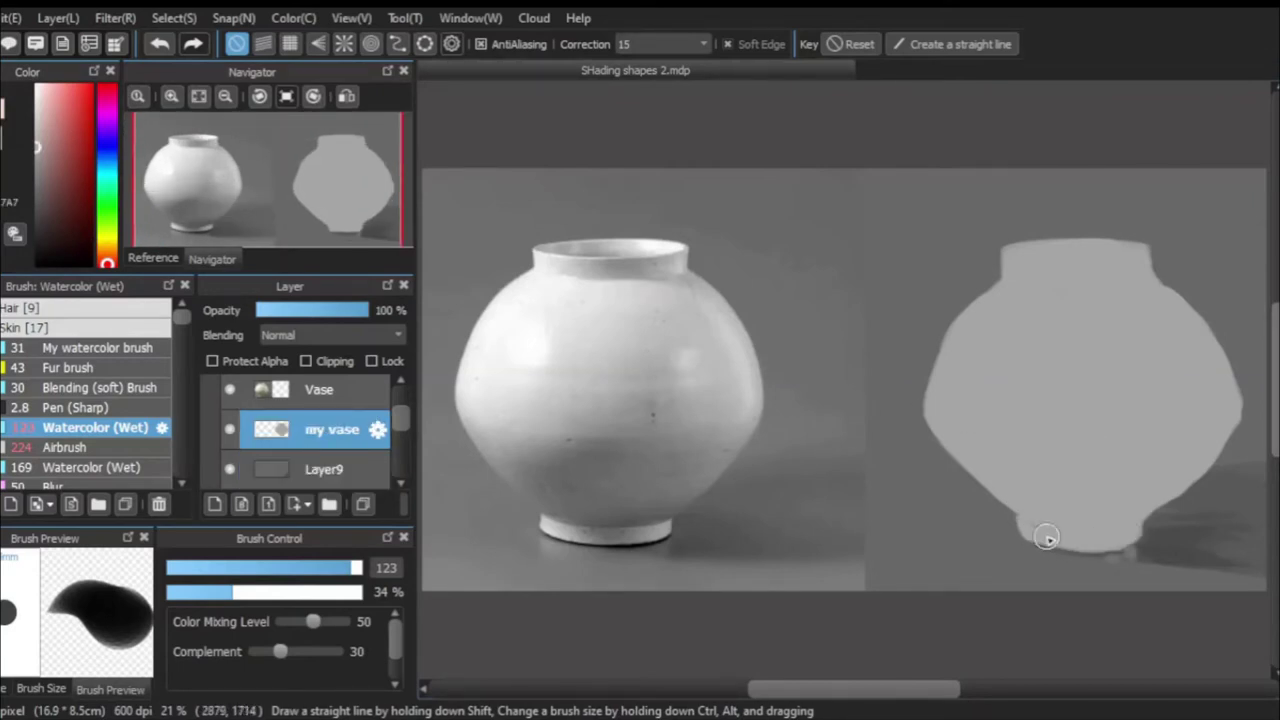
drag(1138, 536, 1175, 492)
drag(1015, 508, 951, 454)
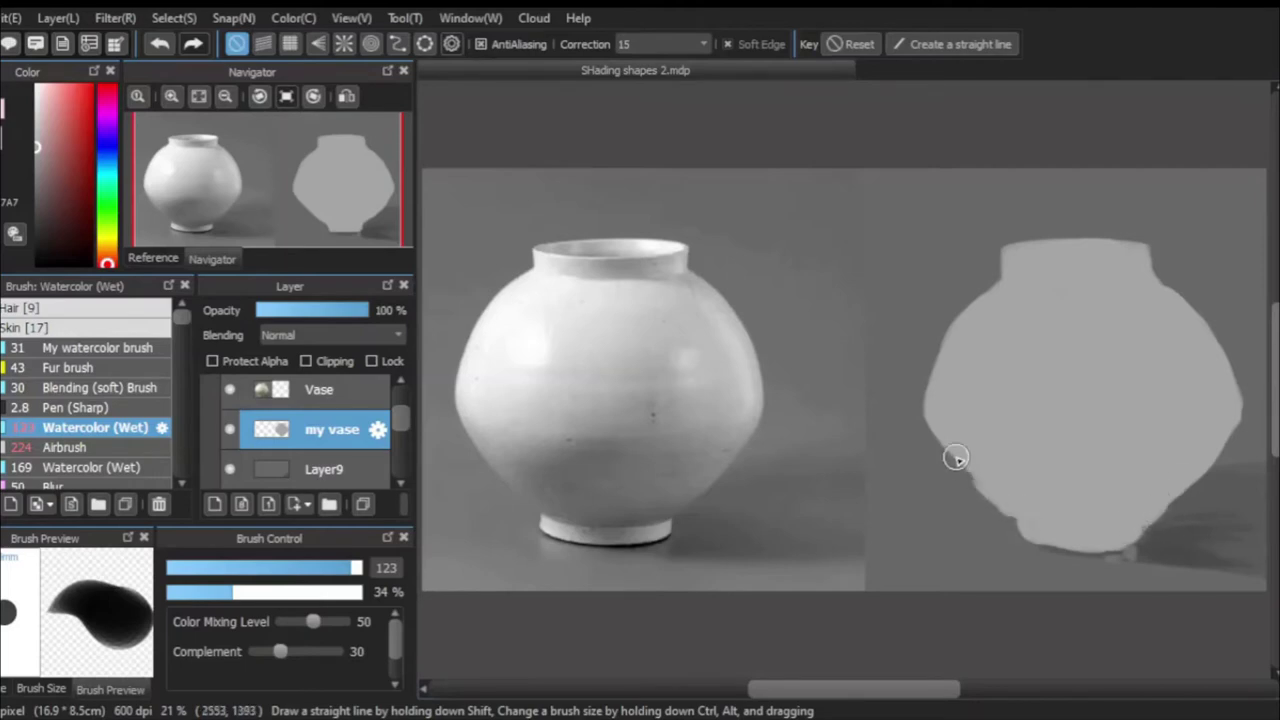
drag(1137, 471, 1138, 537)
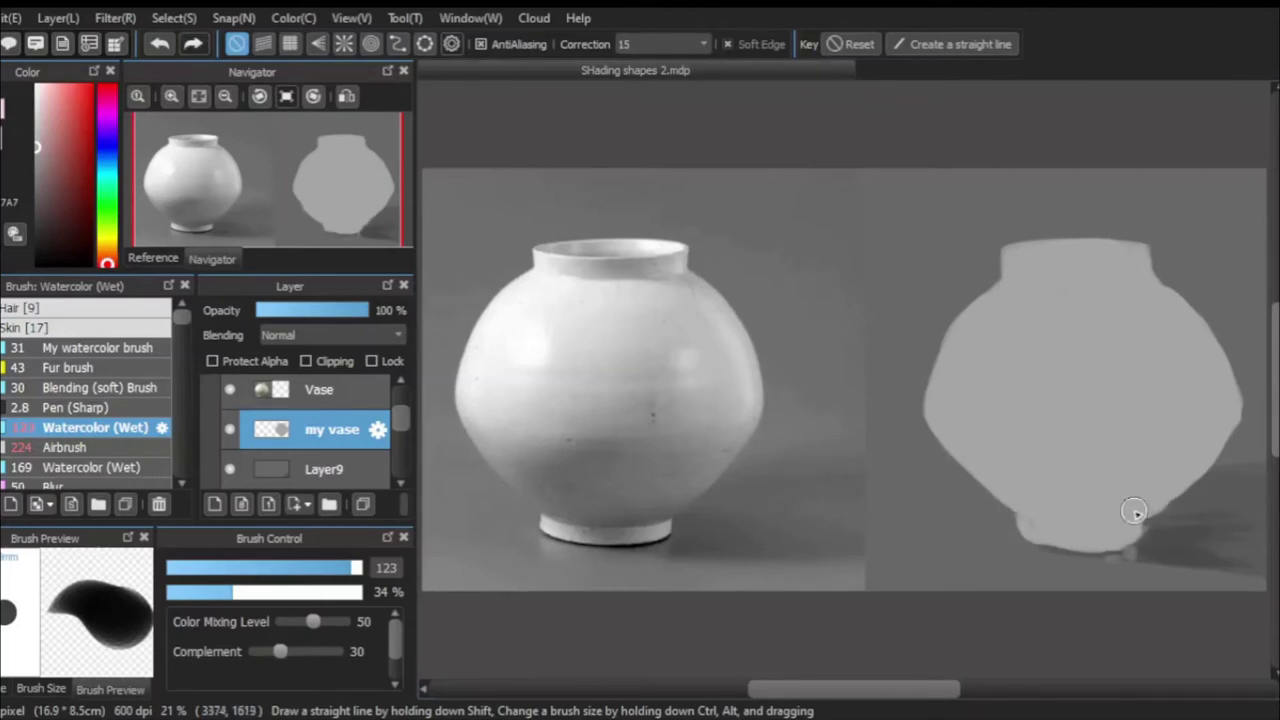
drag(1034, 527, 941, 430)
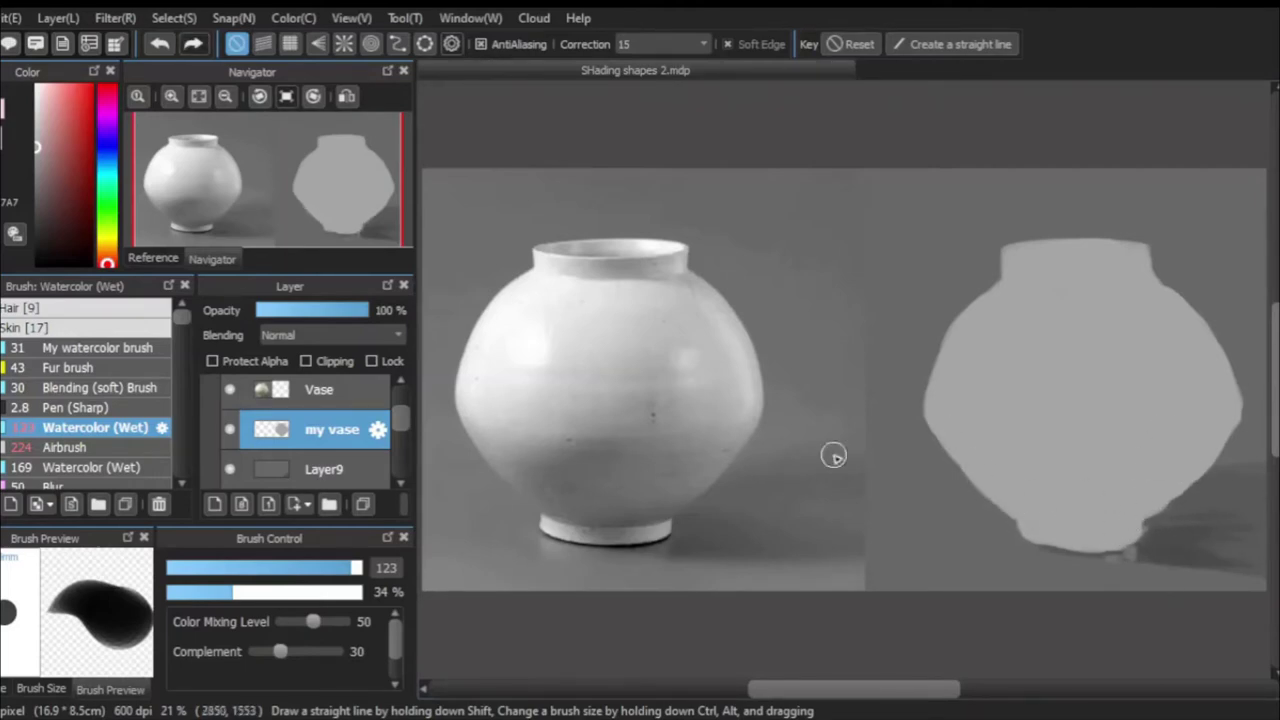
click(330, 469)
mouse_move(1129, 534)
mouse_down()
mouse_move(1034, 537)
mouse_move(1136, 528)
mouse_up()
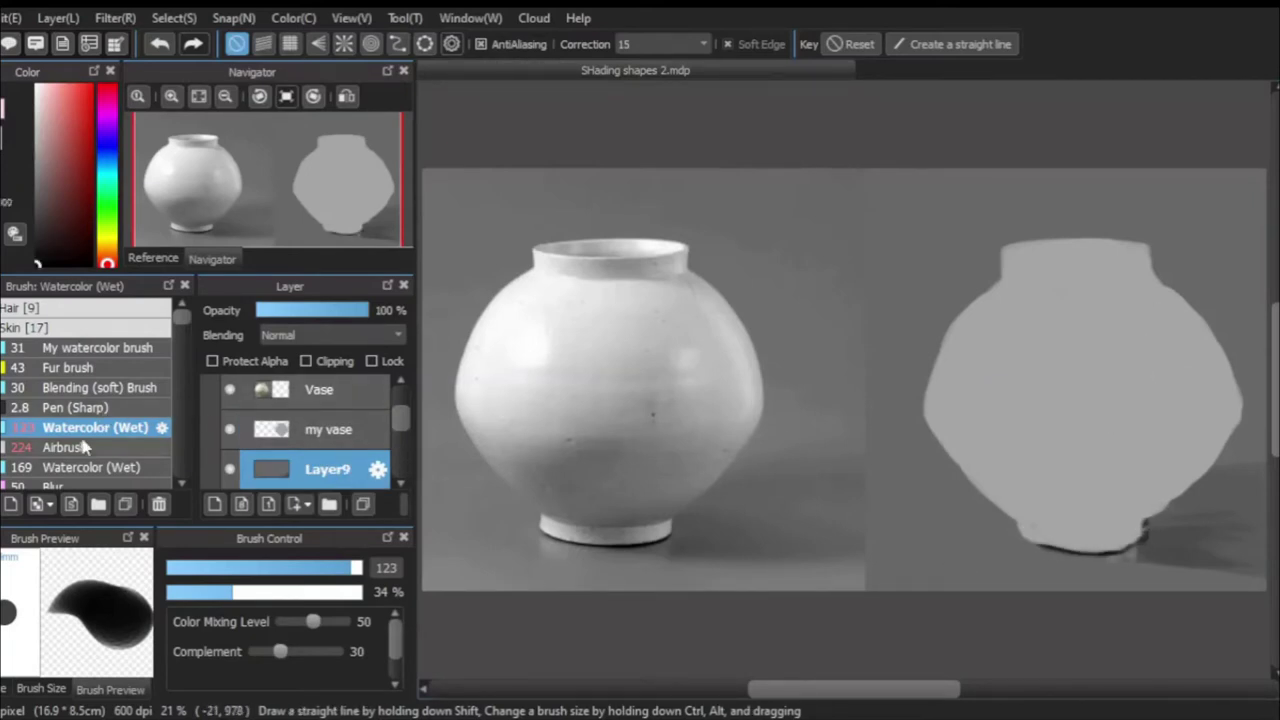
Switch to Airbrush, darken the shadow near the vase's lower right, and sample greys from the canvas.
click(86, 446)
drag(1214, 533, 1195, 510)
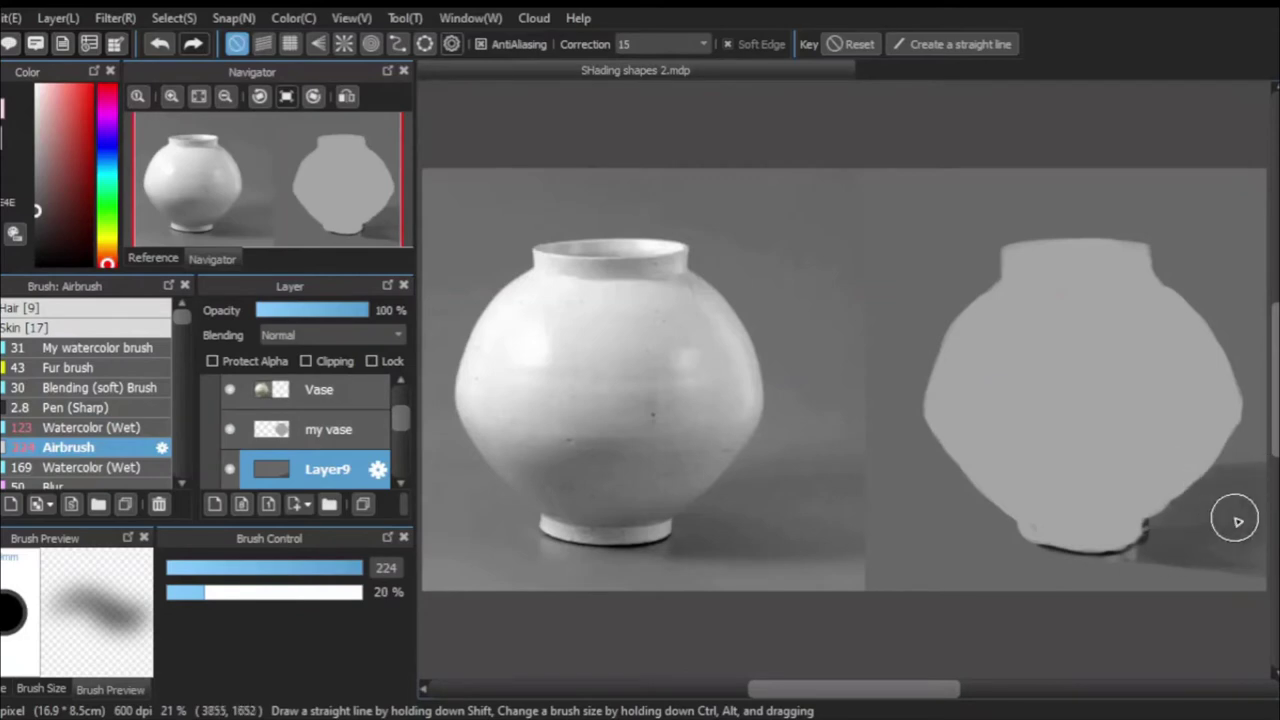
alt+click(930, 234)
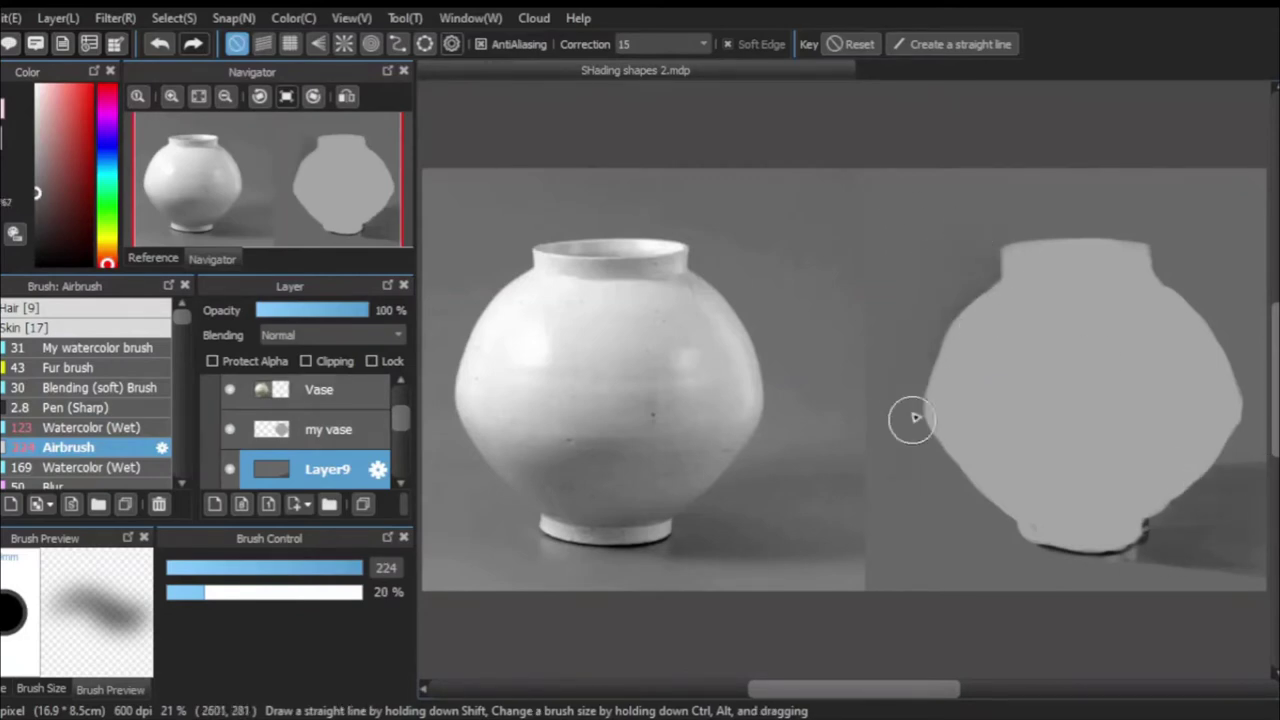
alt+click(966, 191)
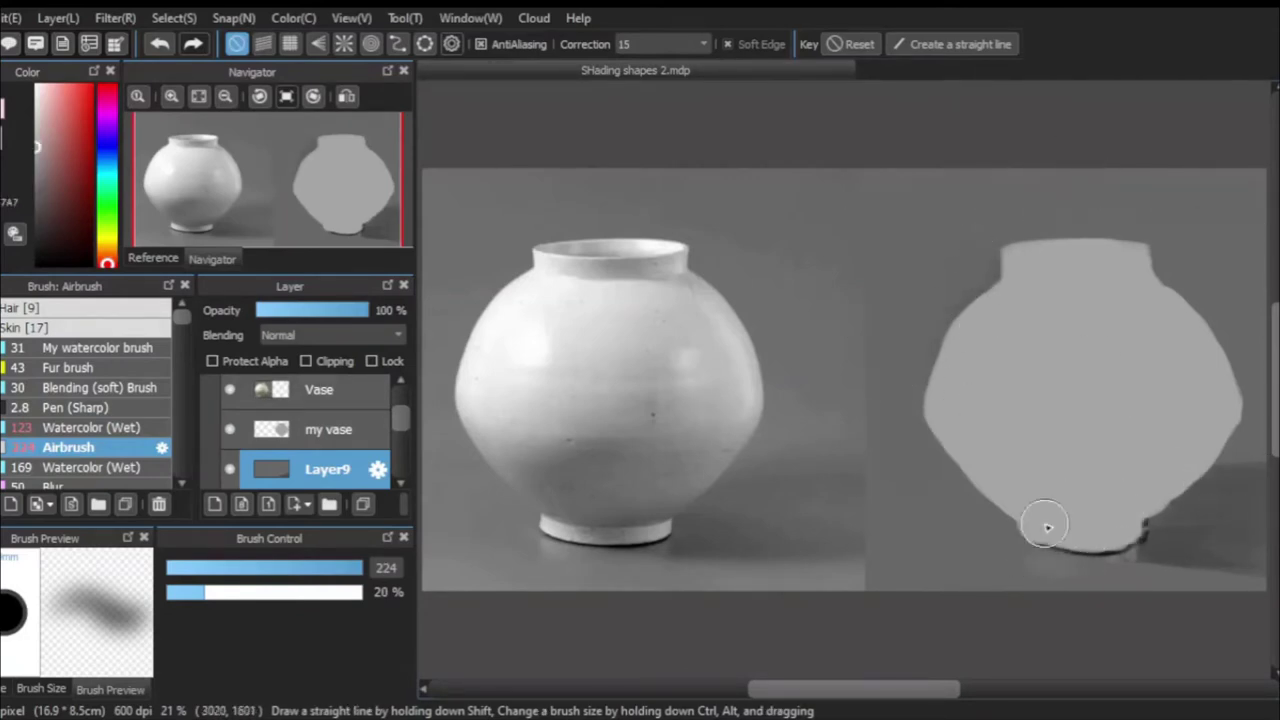
alt+click(1090, 568)
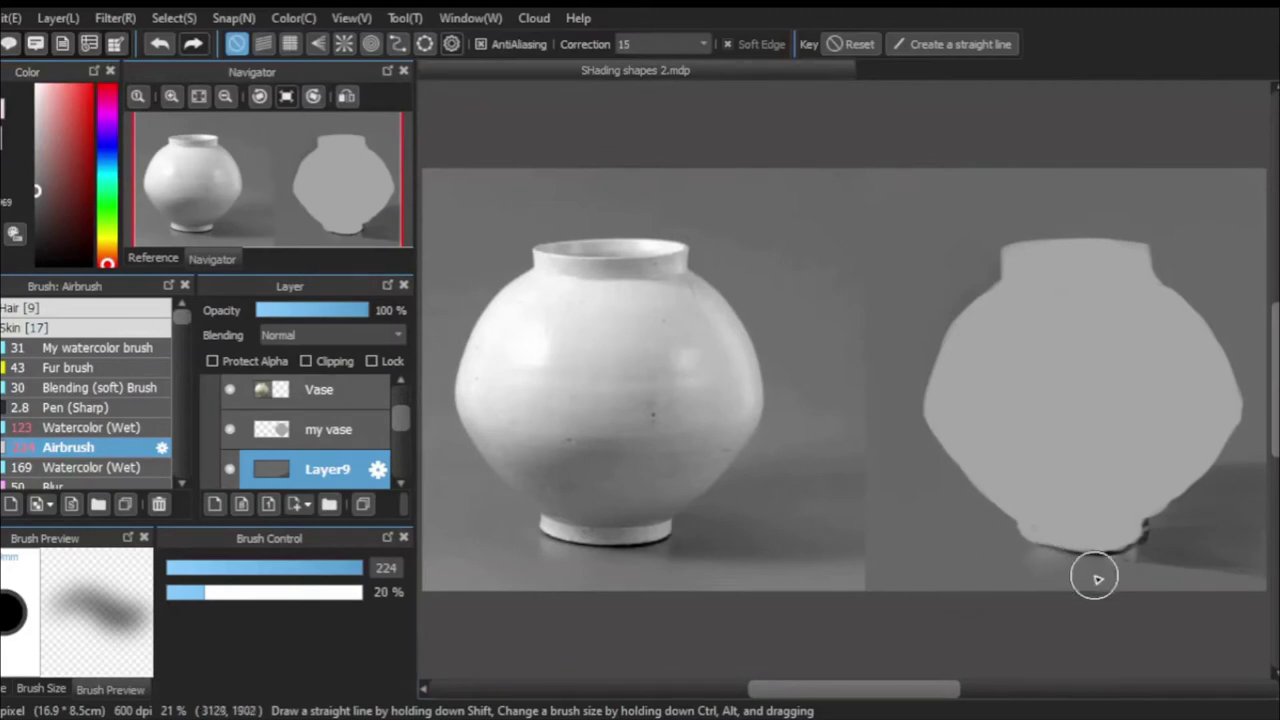
click(290, 568)
alt+click(1135, 555)
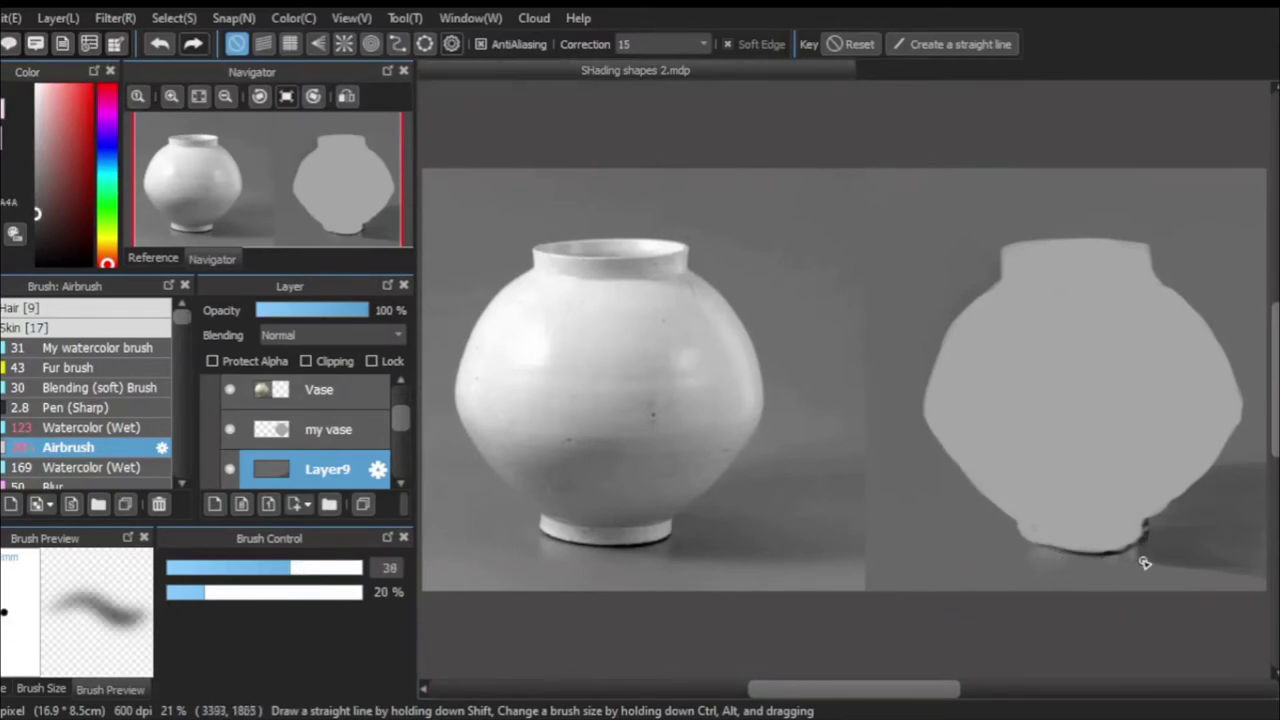
scroll(1145, 563, down, 1)
scroll(600, 329, up, 2)
scroll(763, 423, down, 2)
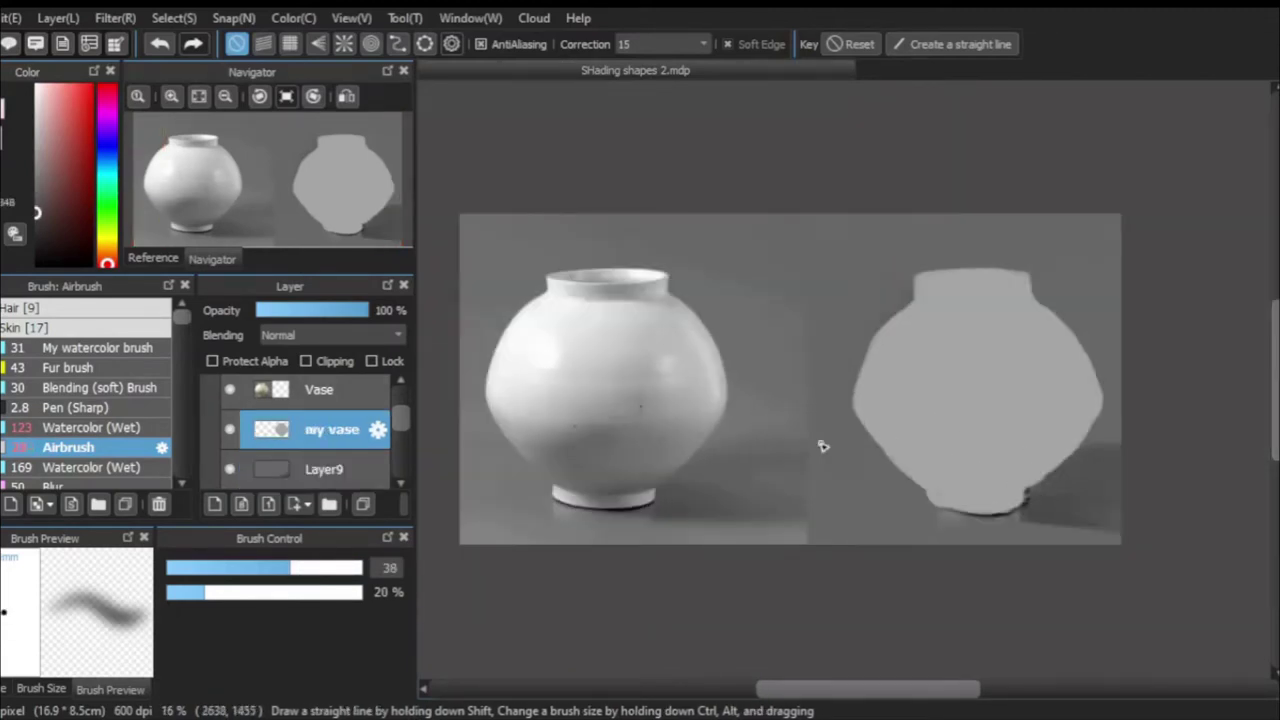
Sample a mid grey from the vase and set the airbrush to size 298 and 87% opacity.
alt+click(741, 489)
alt+click(826, 470)
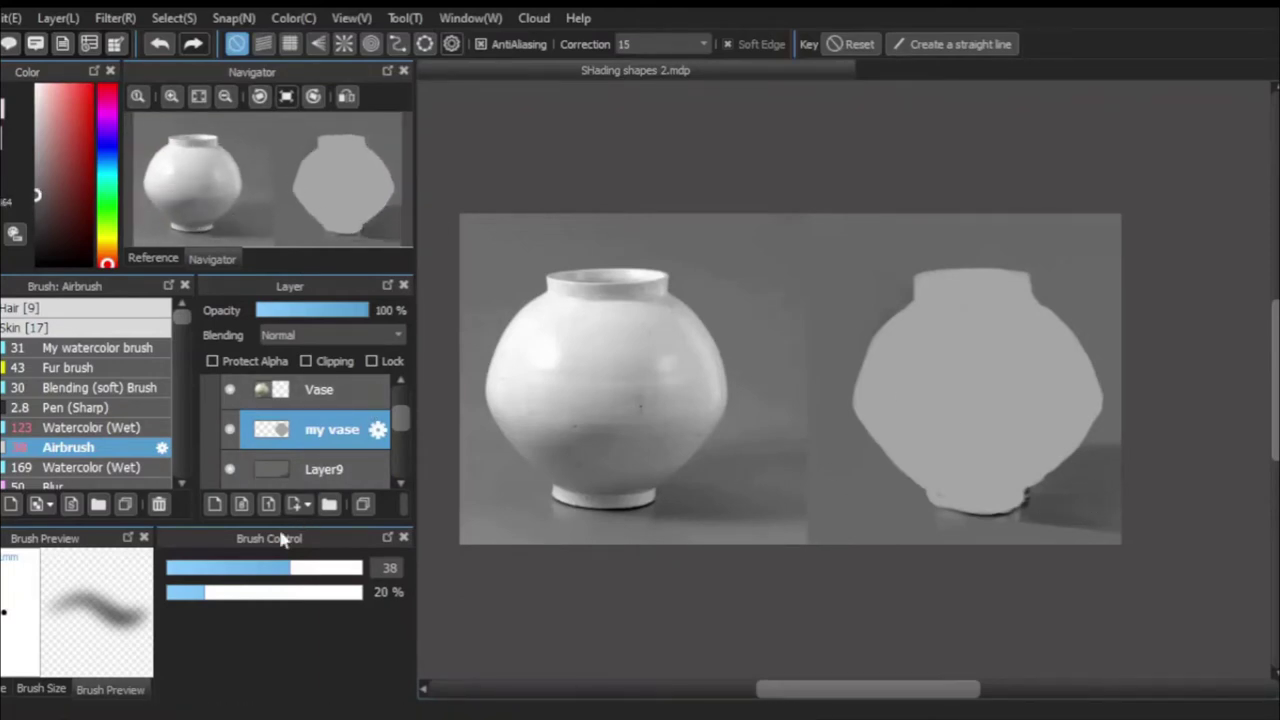
click(310, 568)
click(327, 469)
click(360, 568)
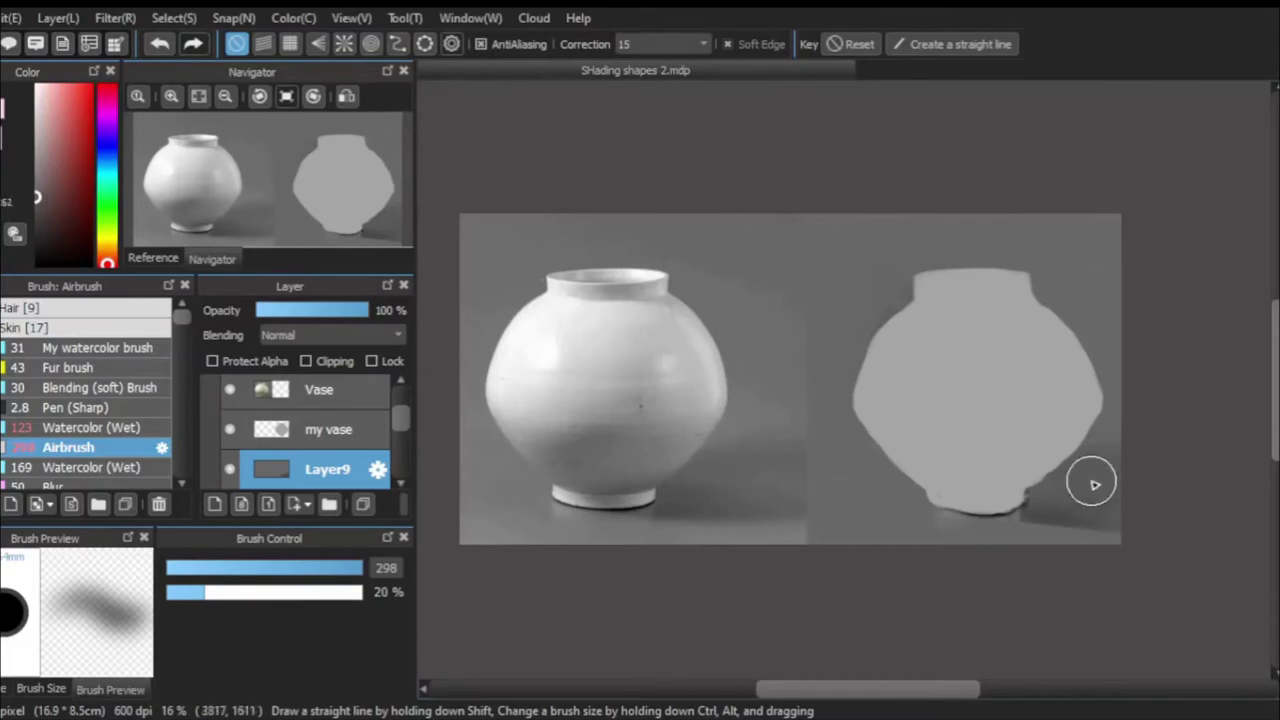
alt+click(1064, 510)
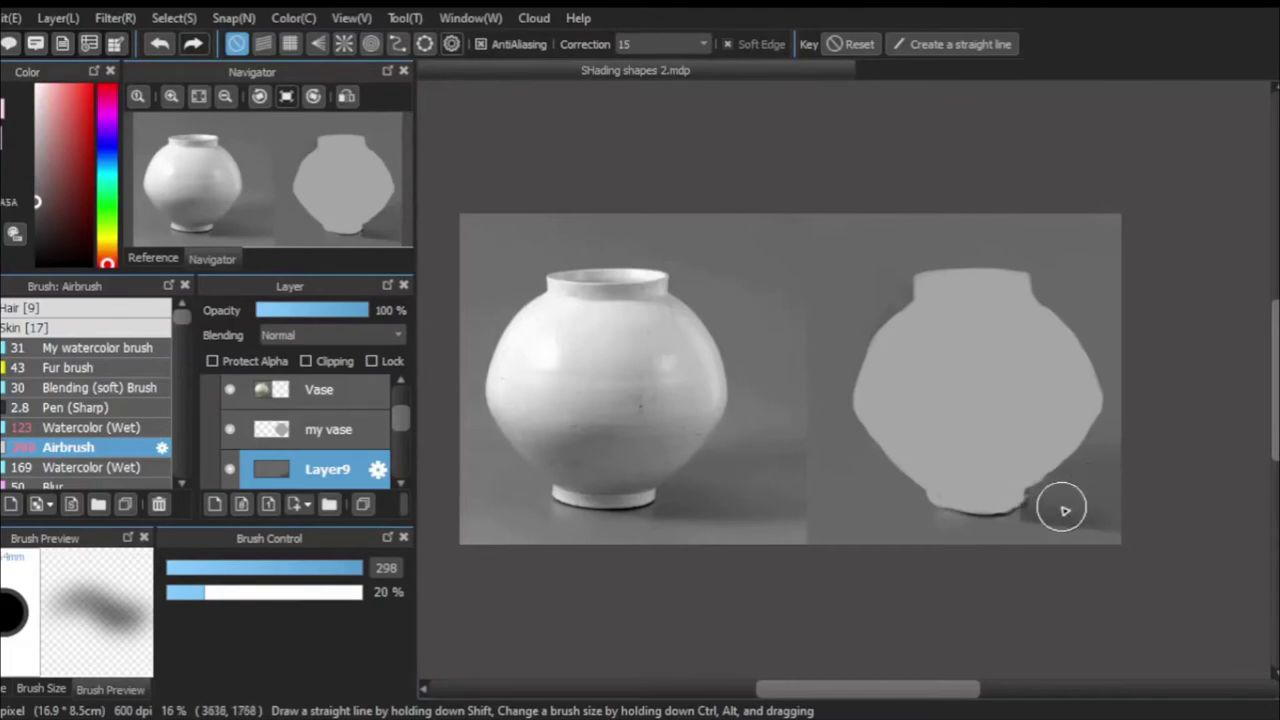
alt+click(1098, 407)
alt+click(996, 454)
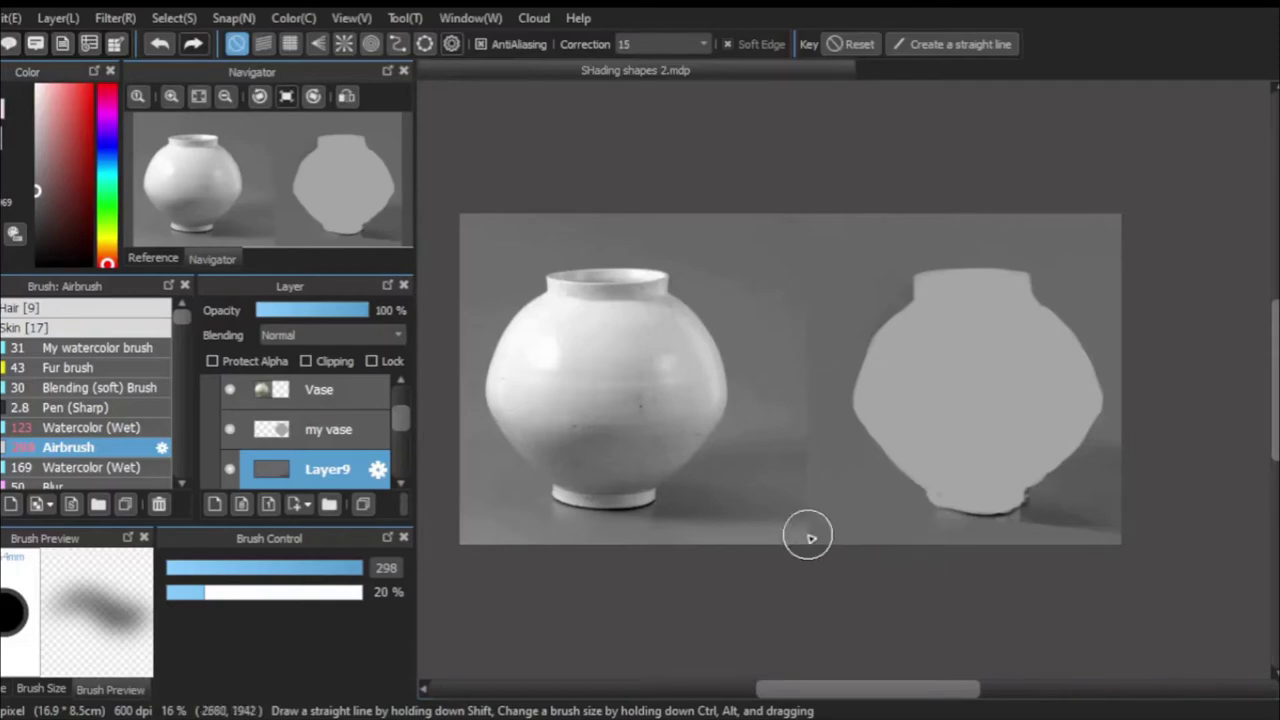
drag(255, 593, 336, 593)
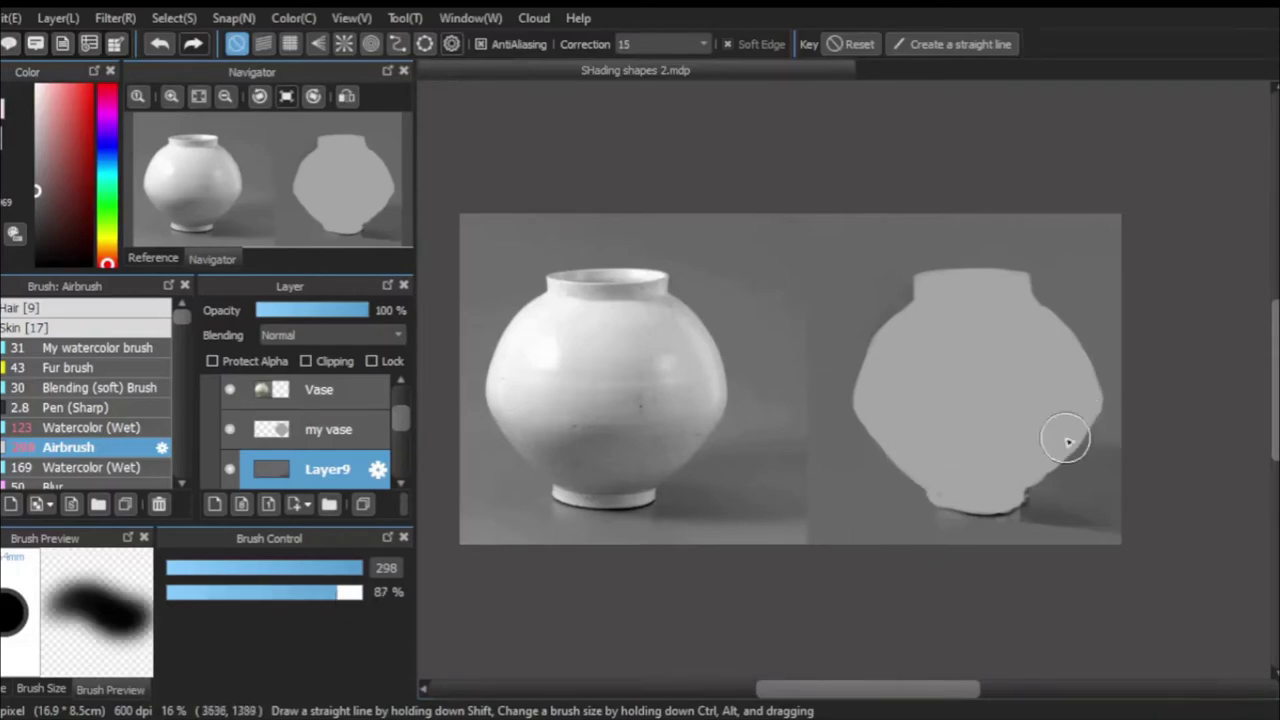
scroll(863, 522, up, 3)
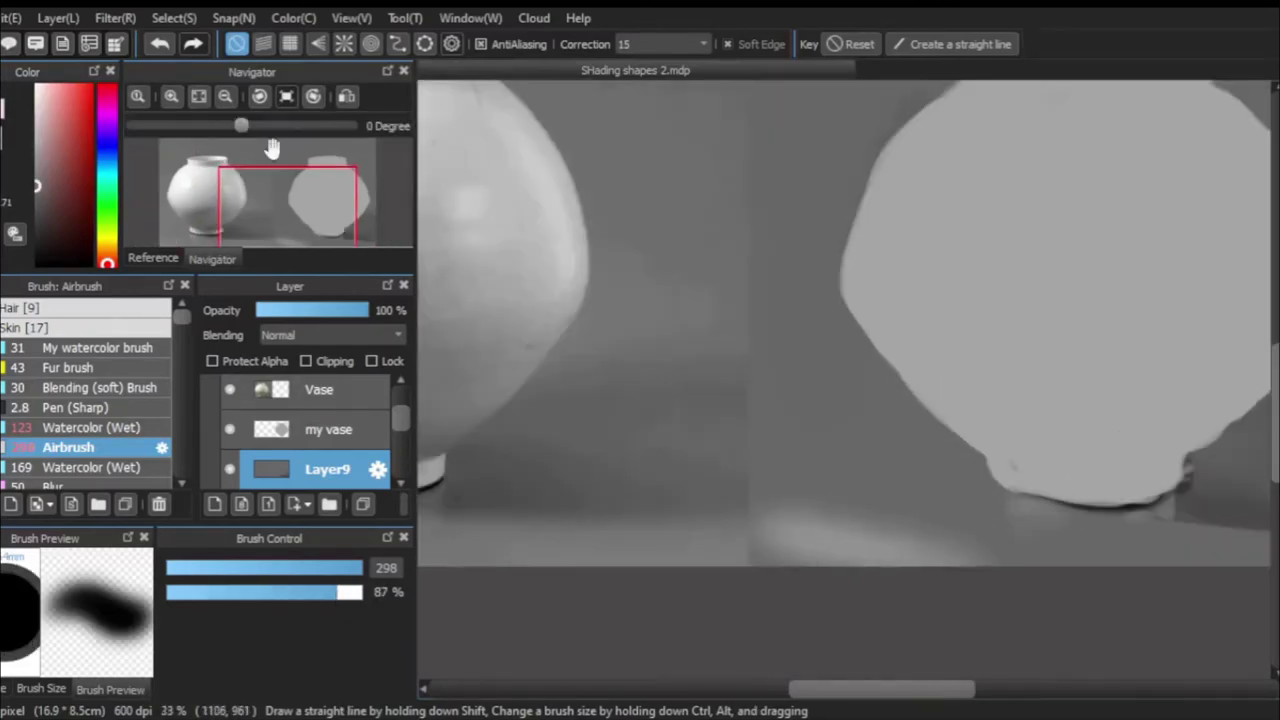
scroll(880, 560, down, 2)
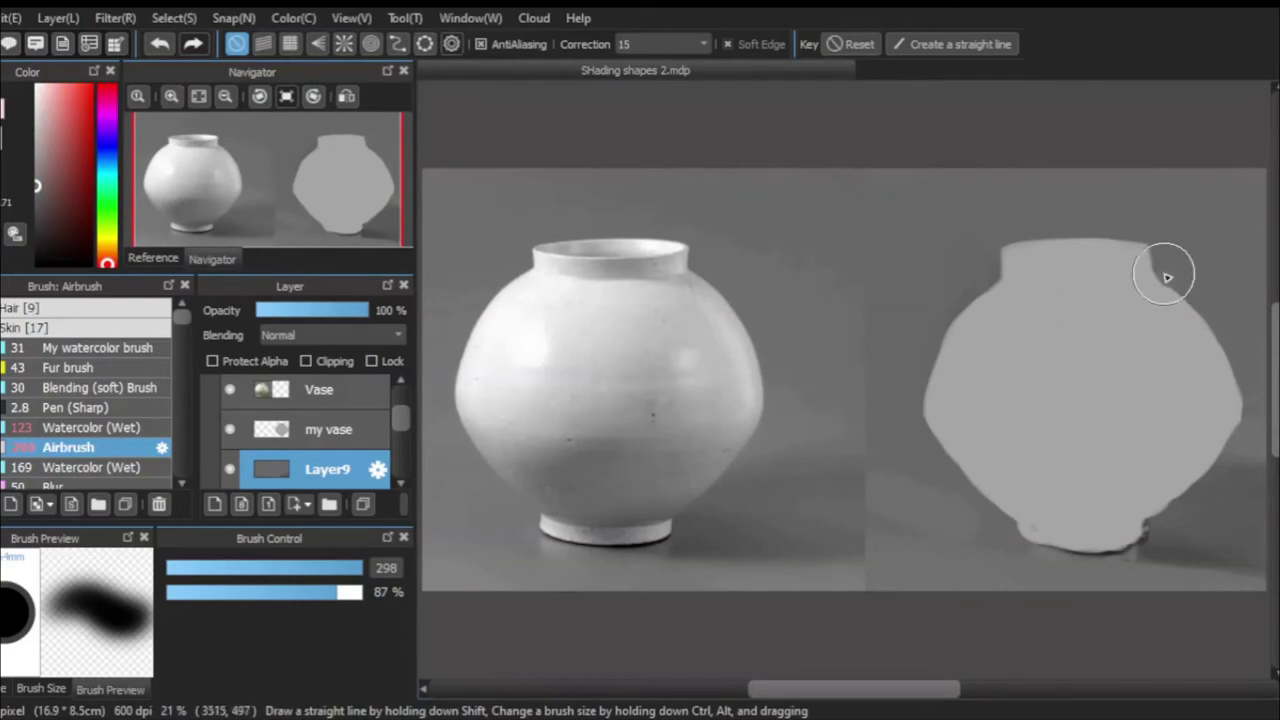
Try several dark airbrush strokes on the vase's right side, undoing each one.
key(ctrl+z)
drag(1060, 425, 1080, 329)
key(ctrl+z)
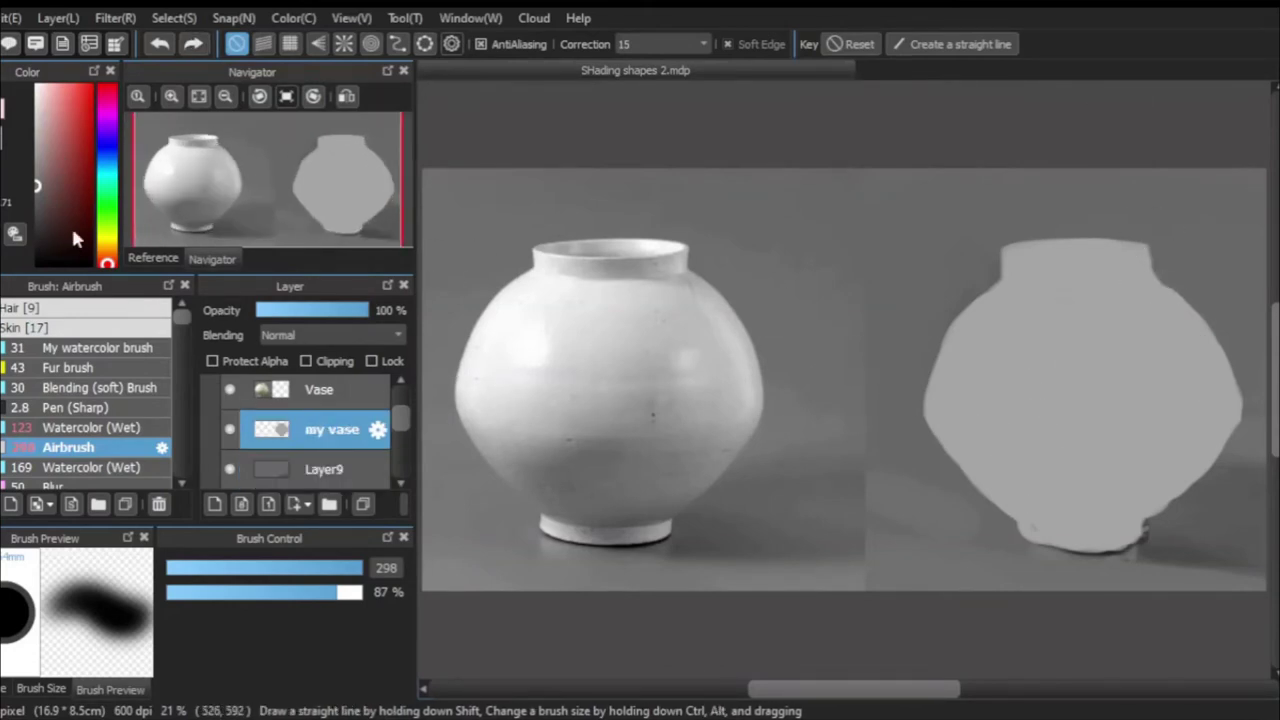
drag(1090, 270, 1186, 386)
key(ctrl+z)
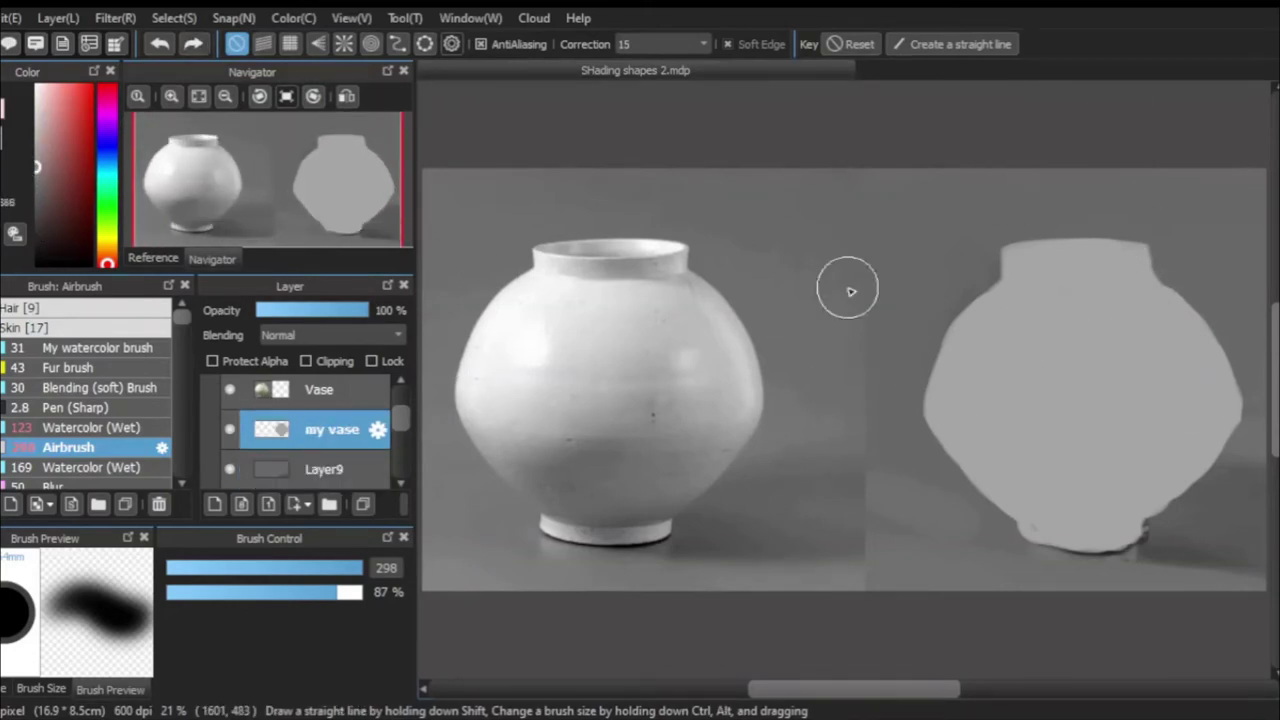
mouse_move(1125, 280)
mouse_down()
mouse_move(1186, 423)
mouse_move(972, 470)
mouse_move(1249, 451)
mouse_up()
key(ctrl+z)
Enable Protect Alpha, airbrush a darker middle band, and lighten the upper-left shoulder.
click(250, 362)
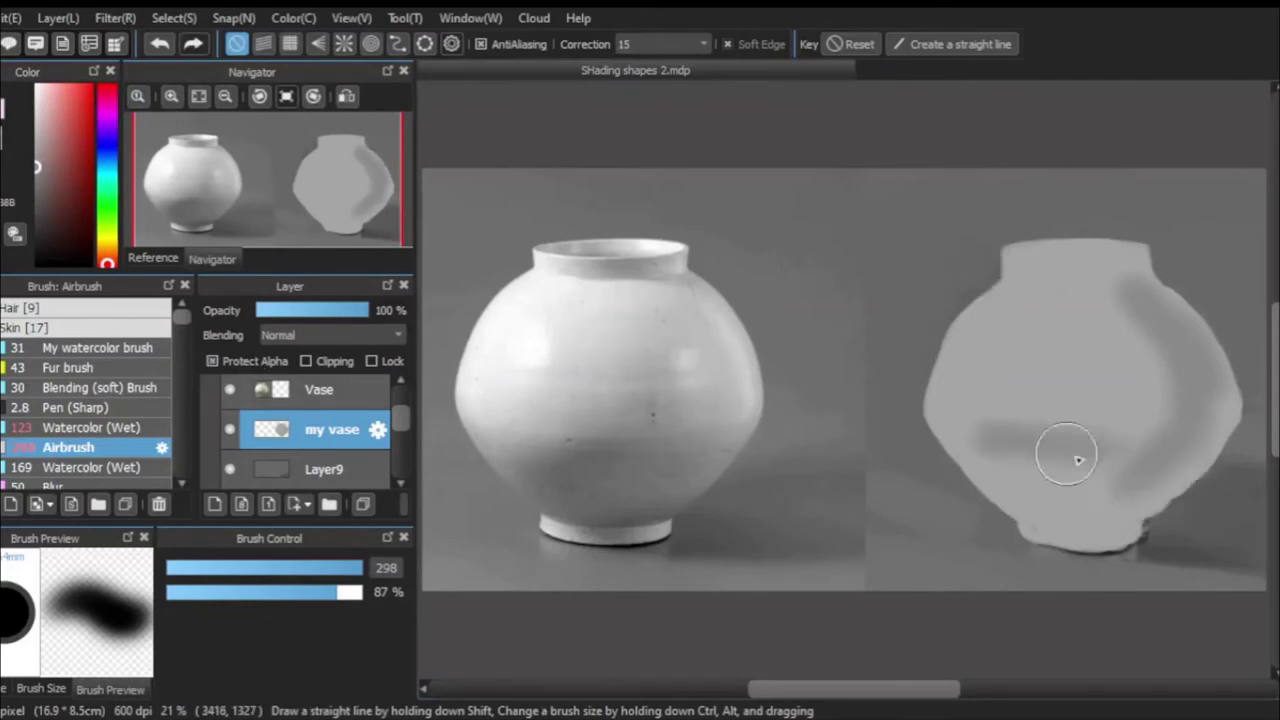
alt+click(1066, 436)
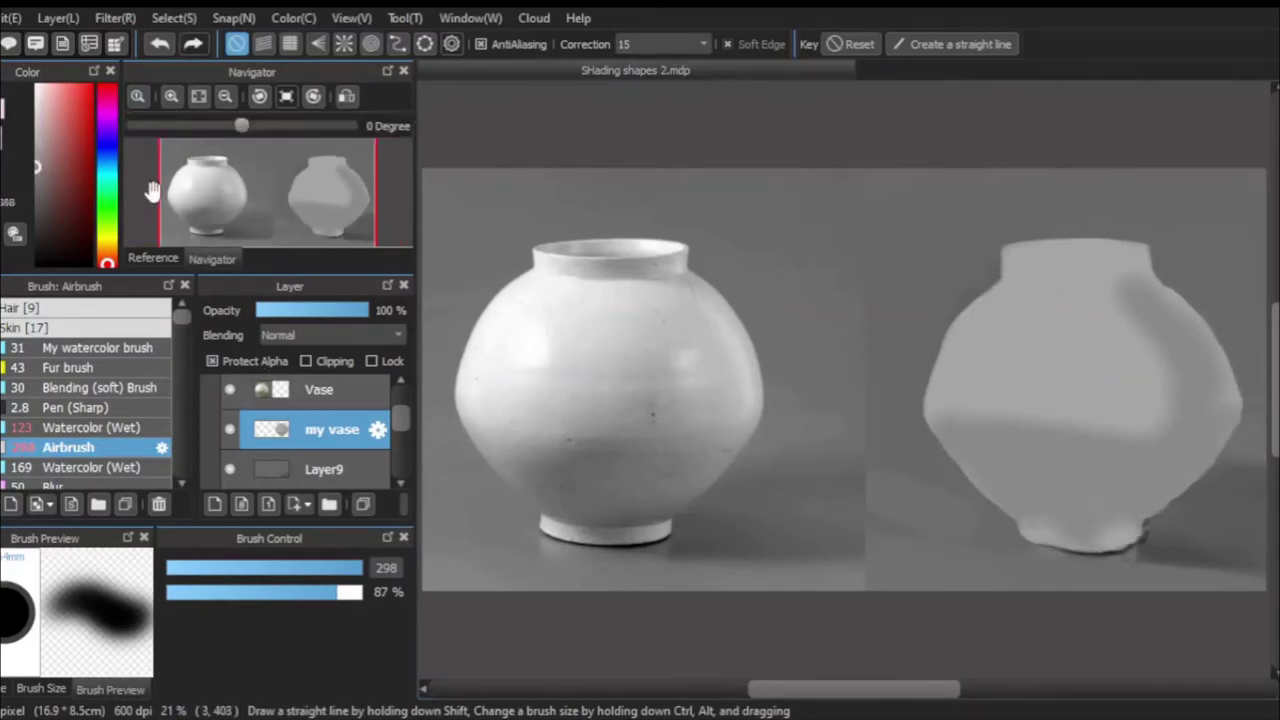
mouse_move(1170, 420)
mouse_down()
mouse_move(966, 423)
mouse_move(1090, 360)
mouse_move(1146, 411)
mouse_up()
alt+click(591, 457)
mouse_move(1086, 266)
mouse_down()
mouse_move(1071, 271)
mouse_move(1051, 243)
mouse_move(930, 416)
mouse_move(1089, 500)
mouse_move(1063, 509)
mouse_move(1113, 335)
mouse_up()
Reselect Watercolor (Wet) and repaint the silhouette's upper-right edge, checking in mirrored view.
click(95, 427)
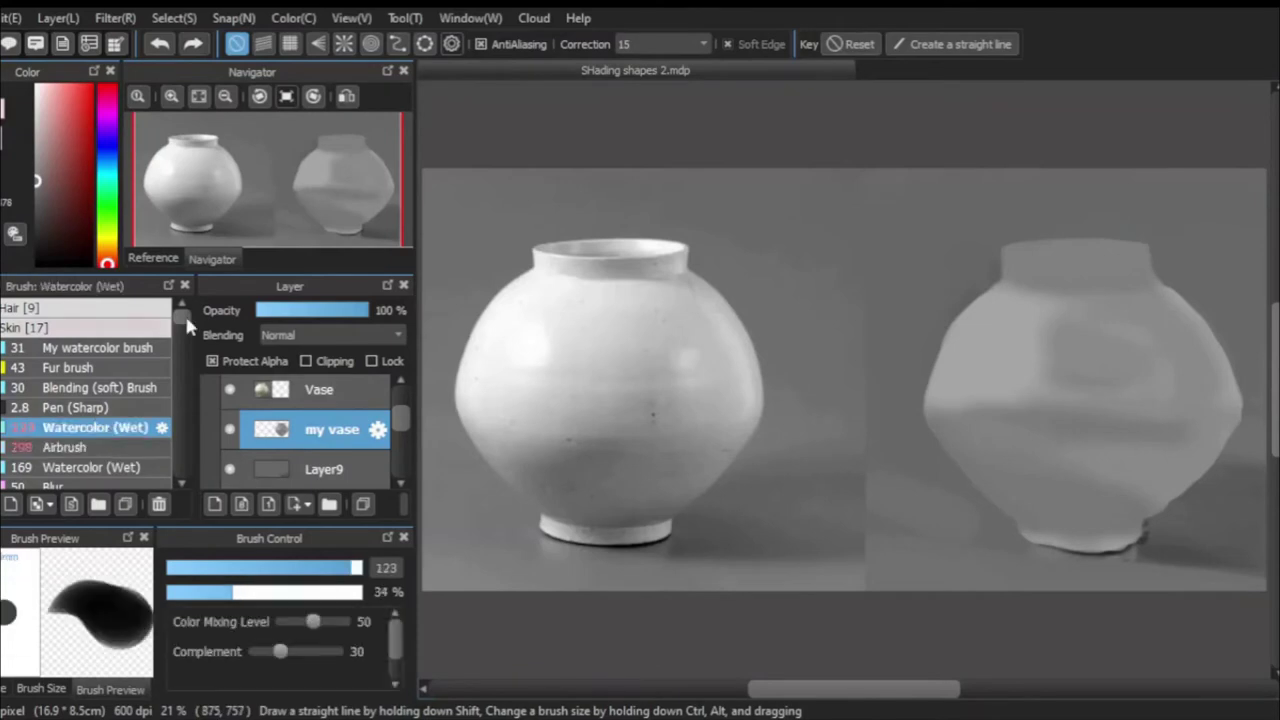
click(198, 593)
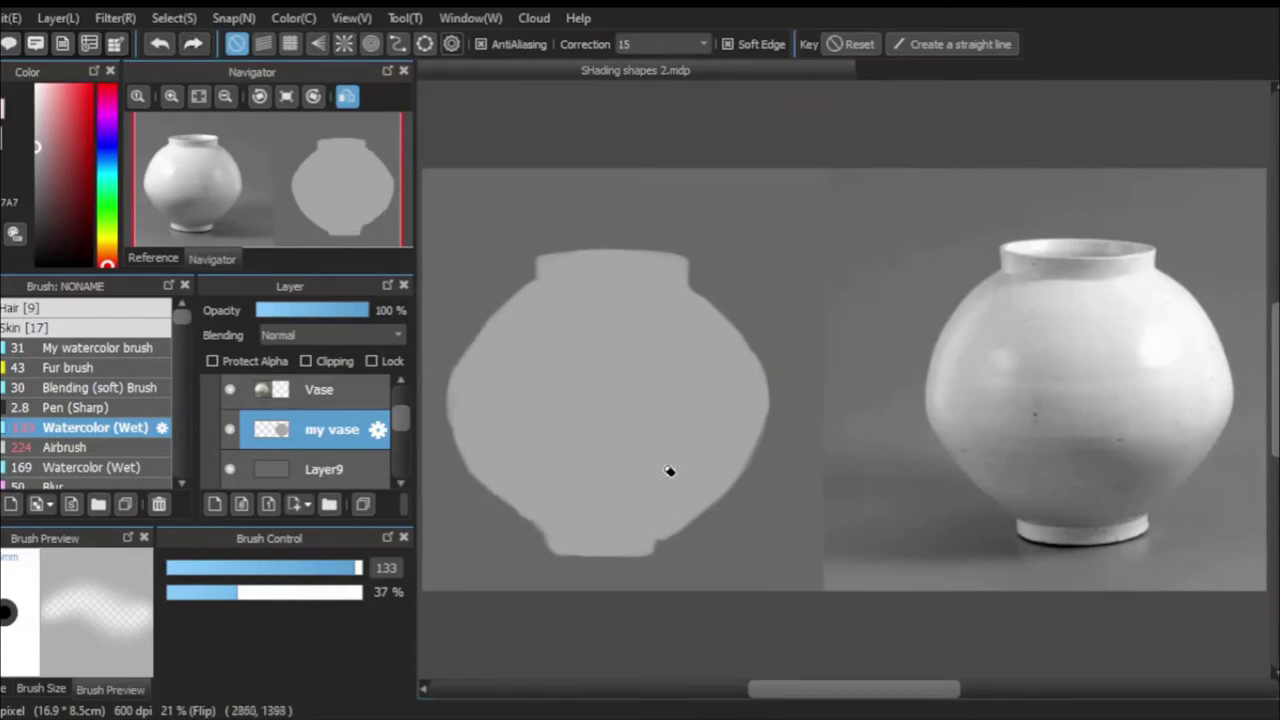
key(h)
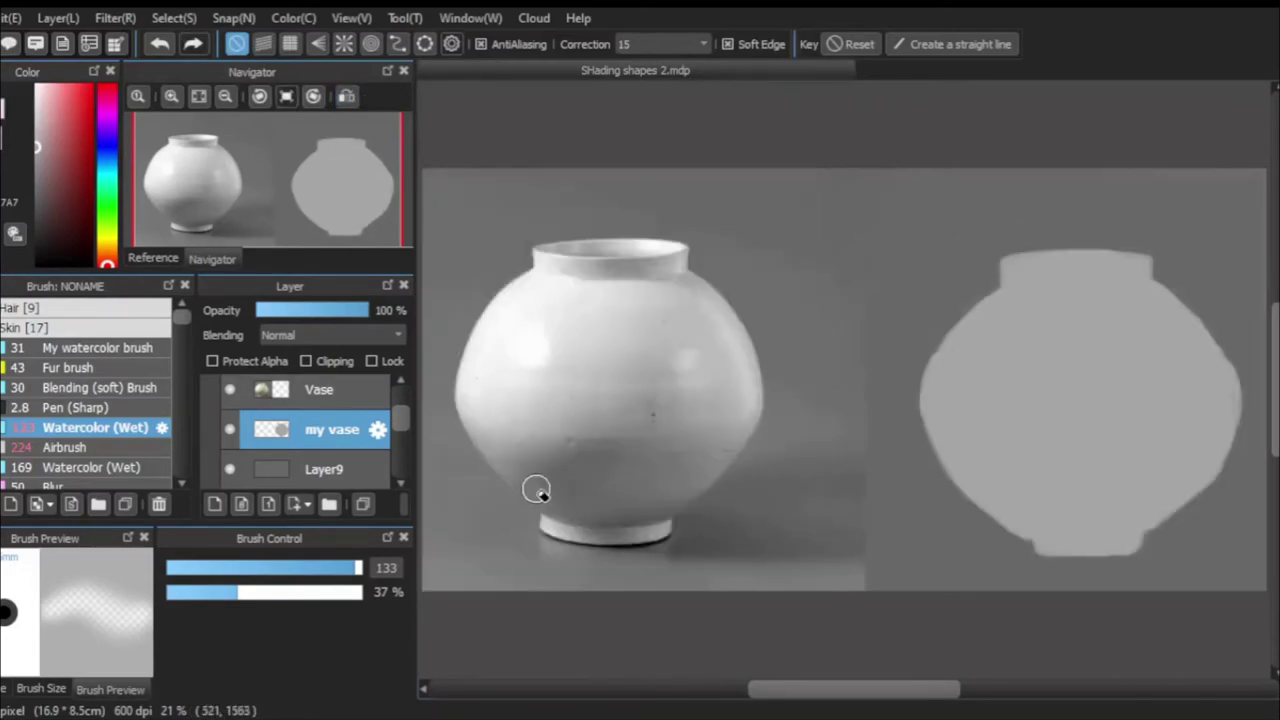
key(h)
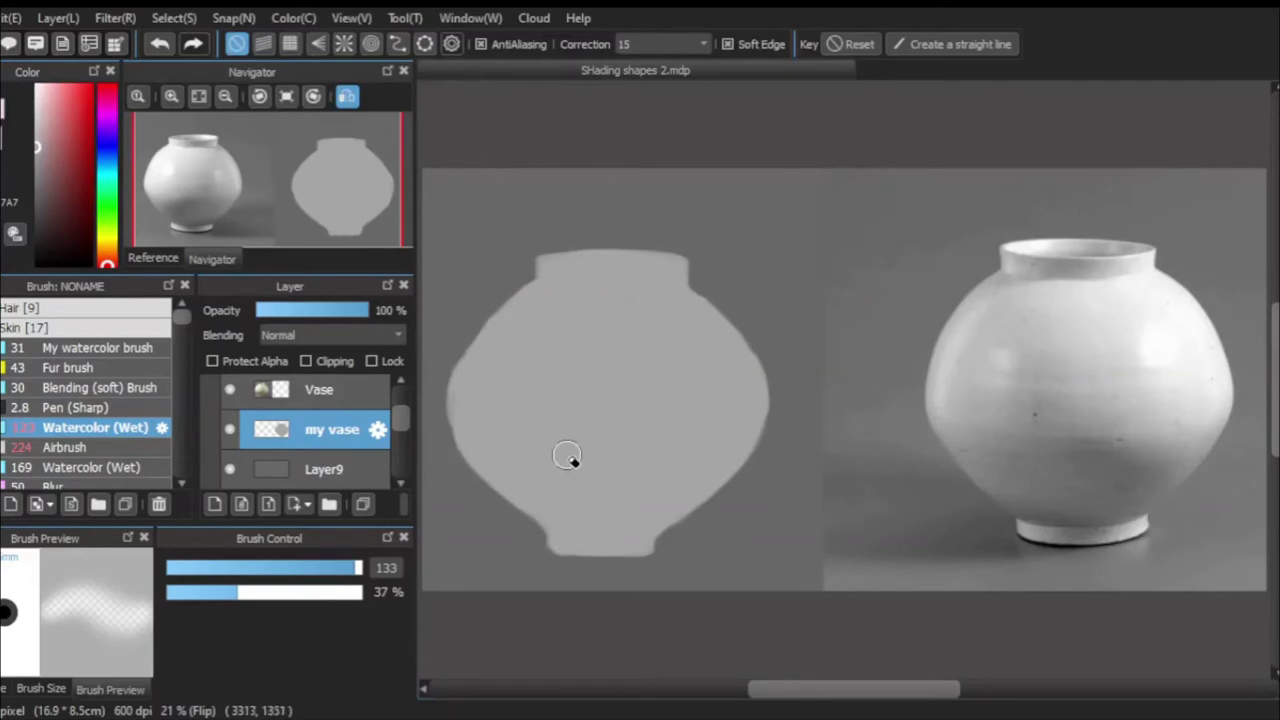
key(h)
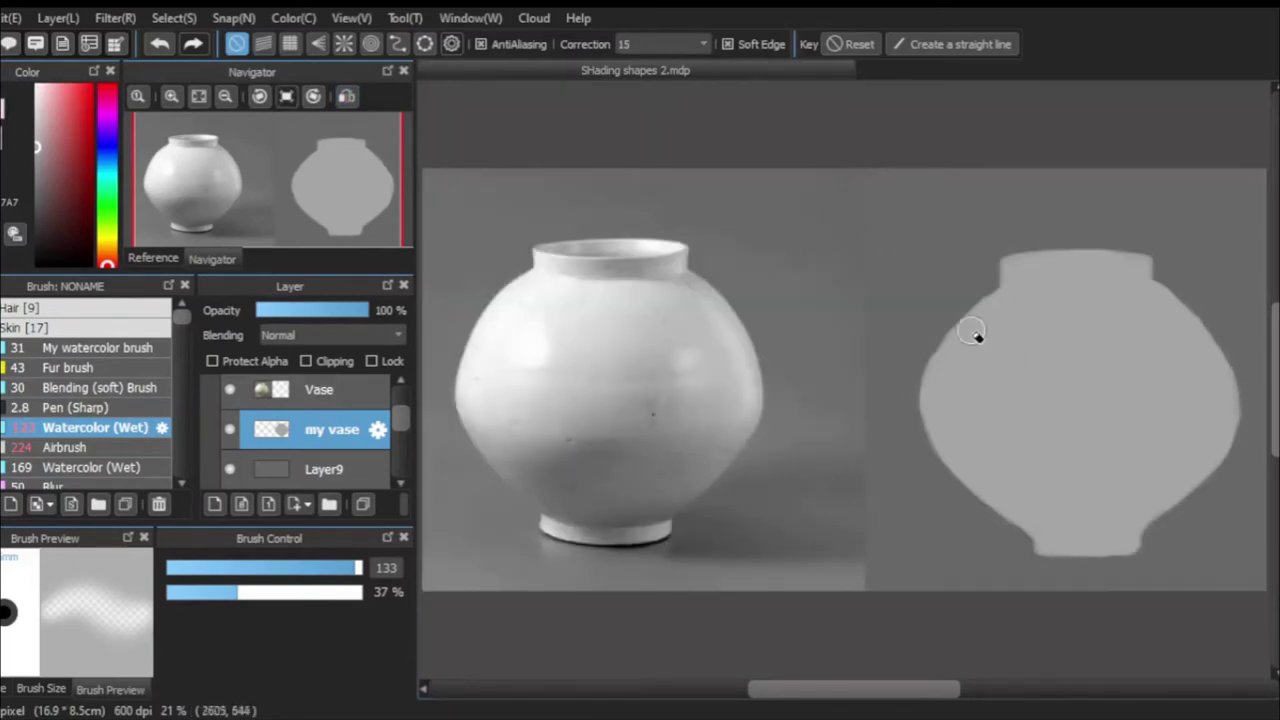
drag(1150, 293, 1180, 322)
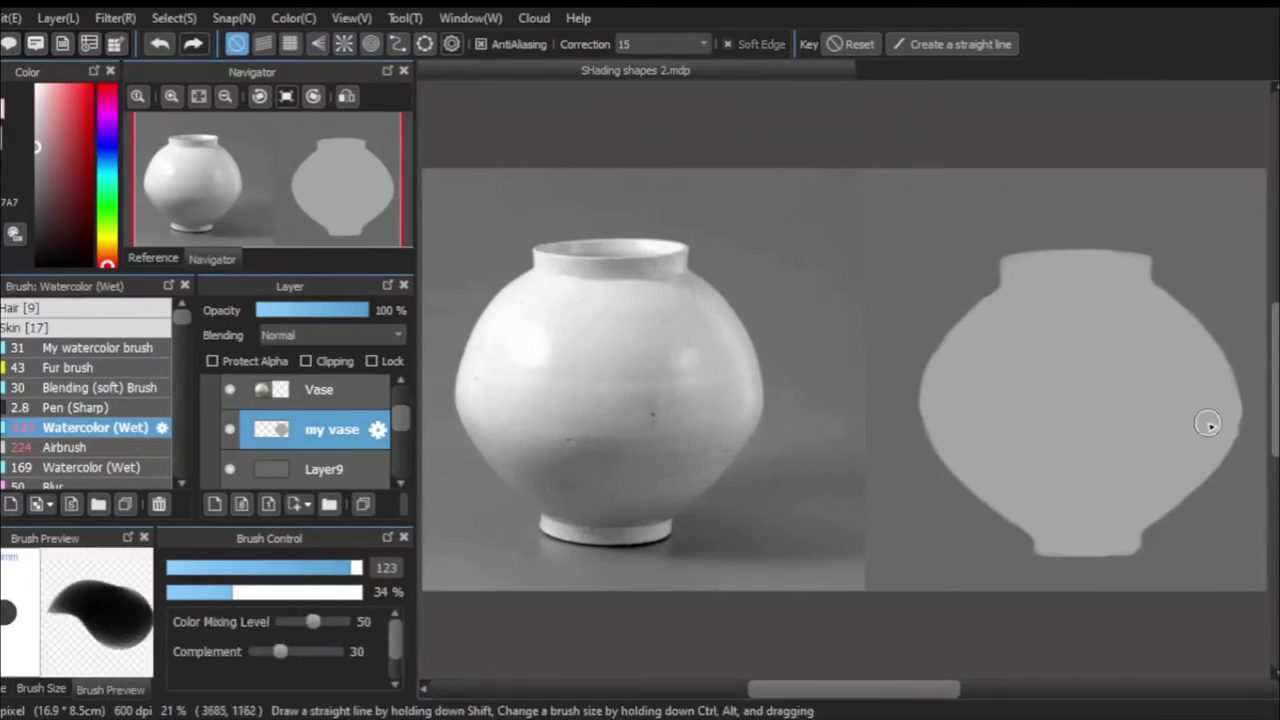
Shift the grey vase shape slightly upward with the Move tool.
key(h)
key(h)
key(h)
key(h)
key(h)
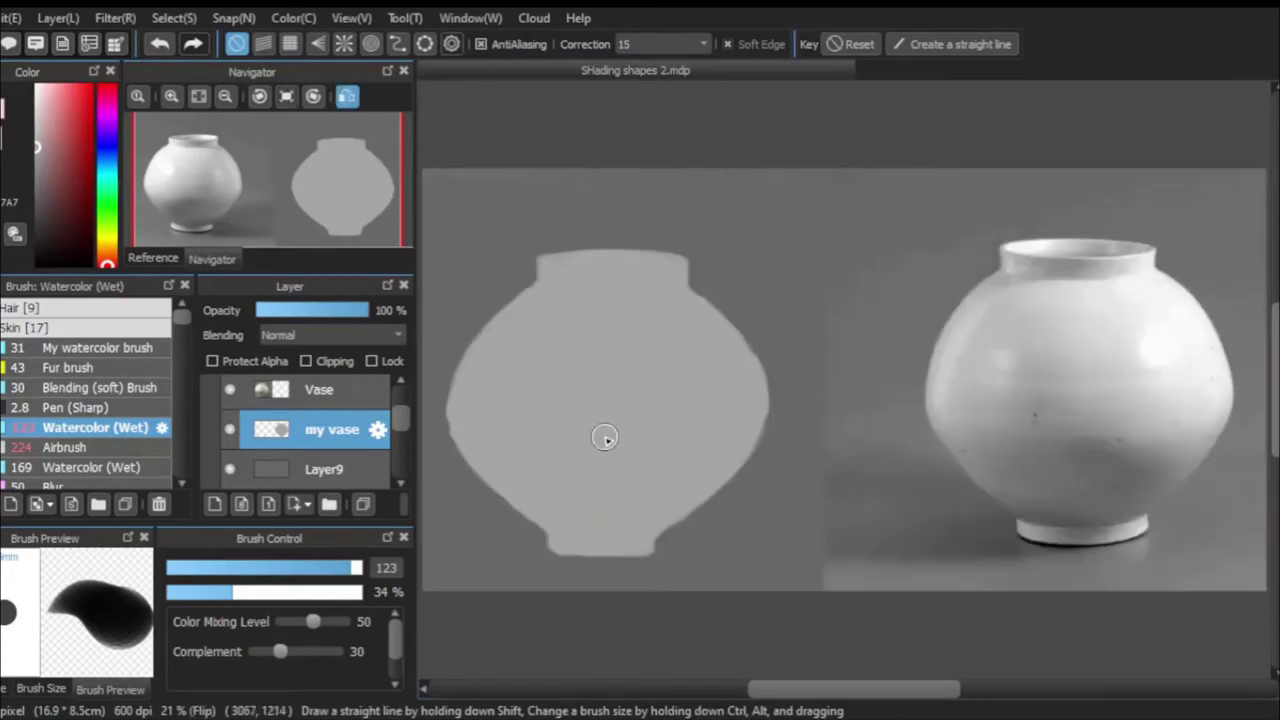
key(v)
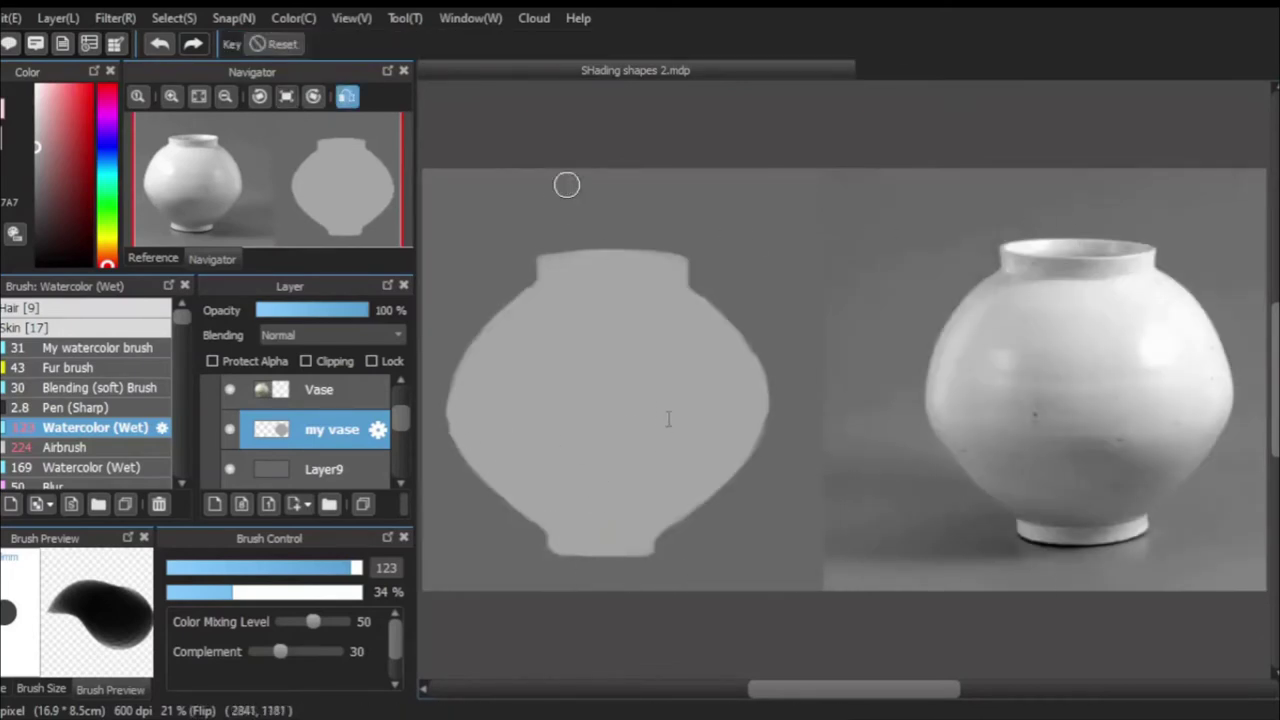
drag(618, 440, 617, 427)
key(h)
key(h)
key(h)
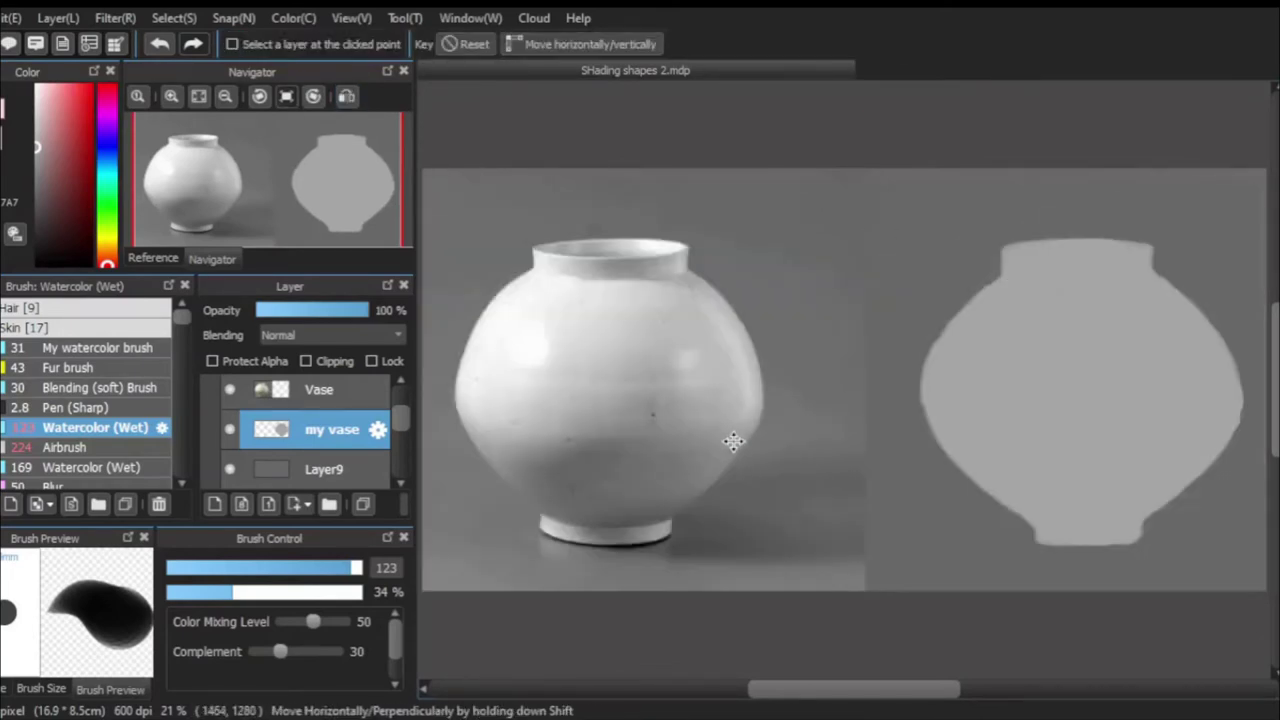
key(b)
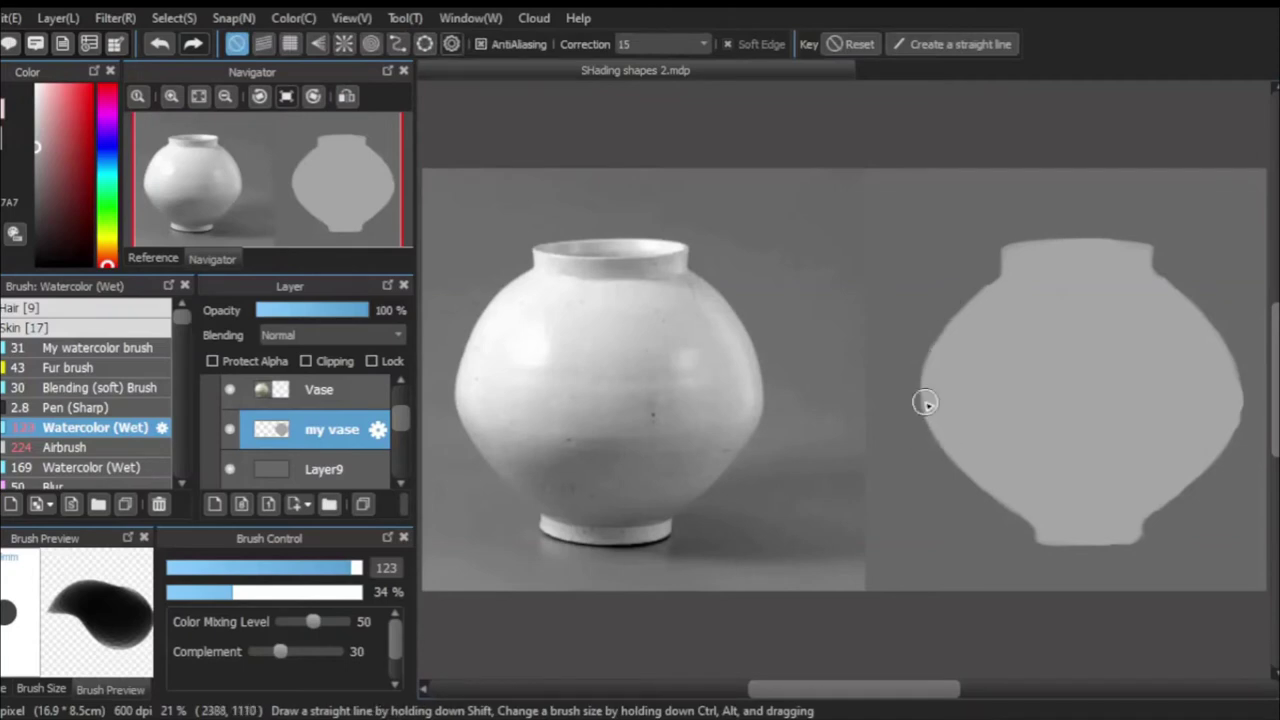
Darken the silhouette's lower-left edge, comparing mirrored and normal views.
key(h)
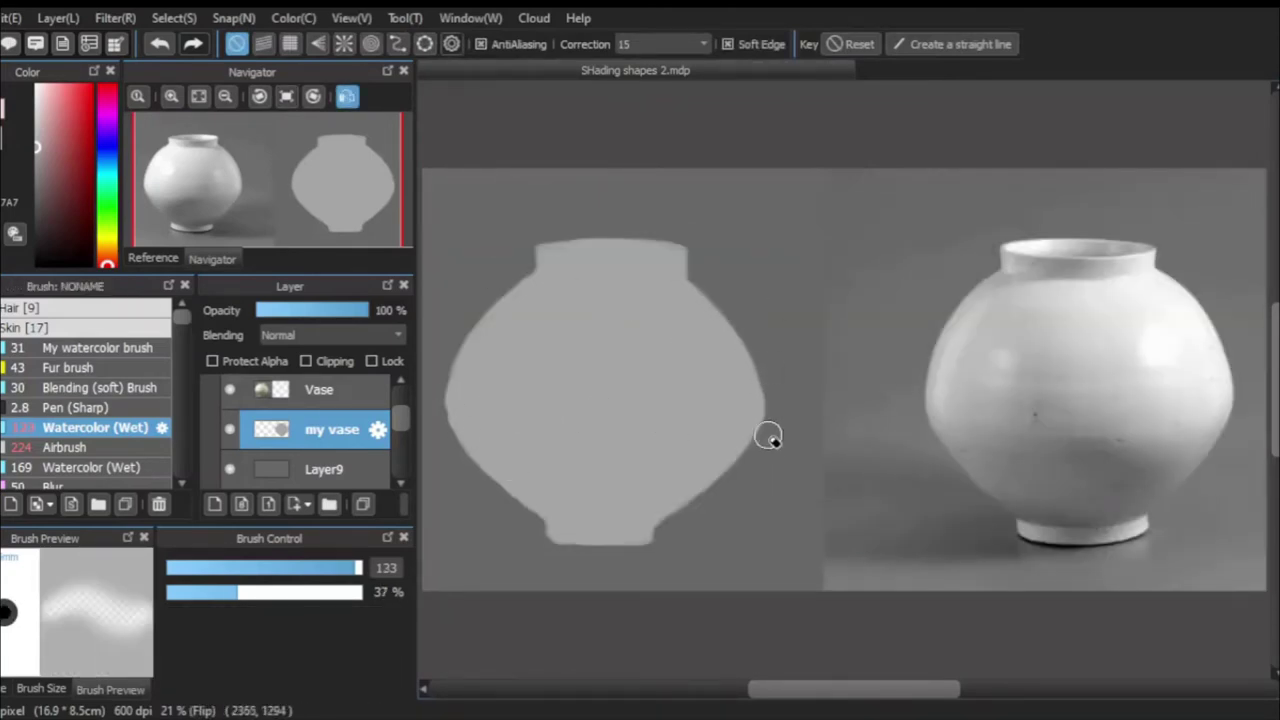
key(h)
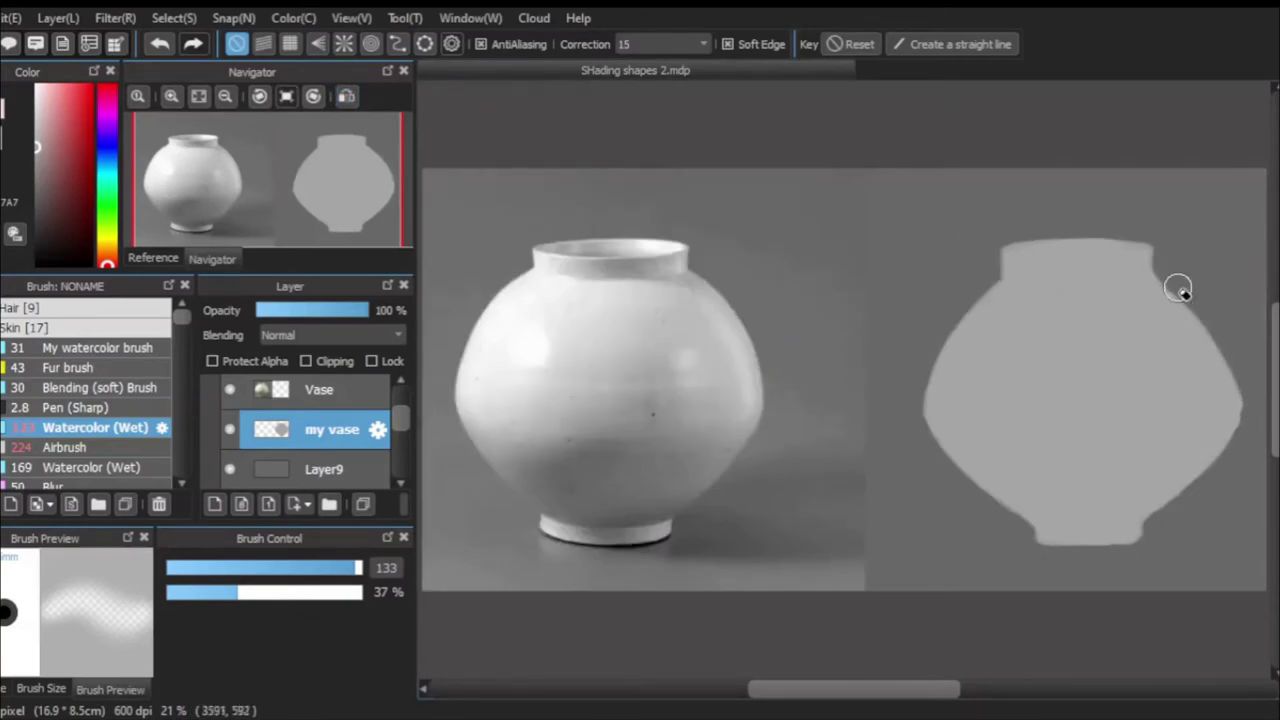
key(h)
key(h)
key(h)
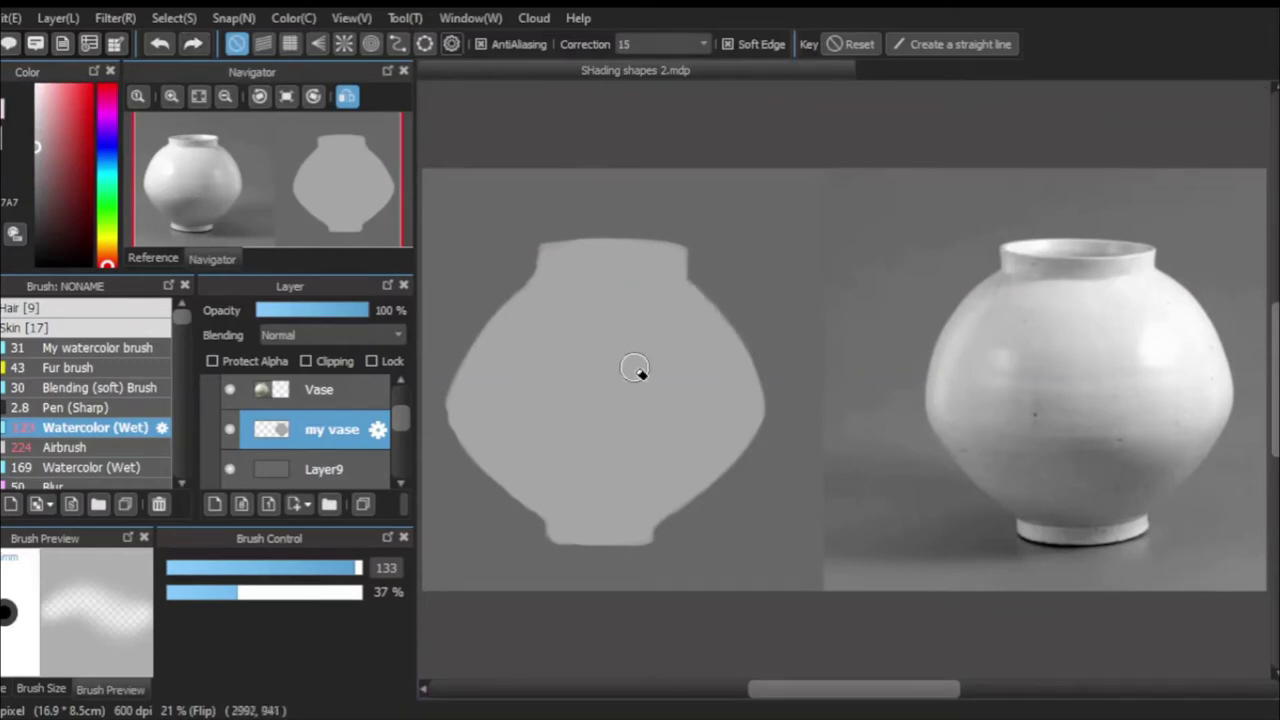
key(h)
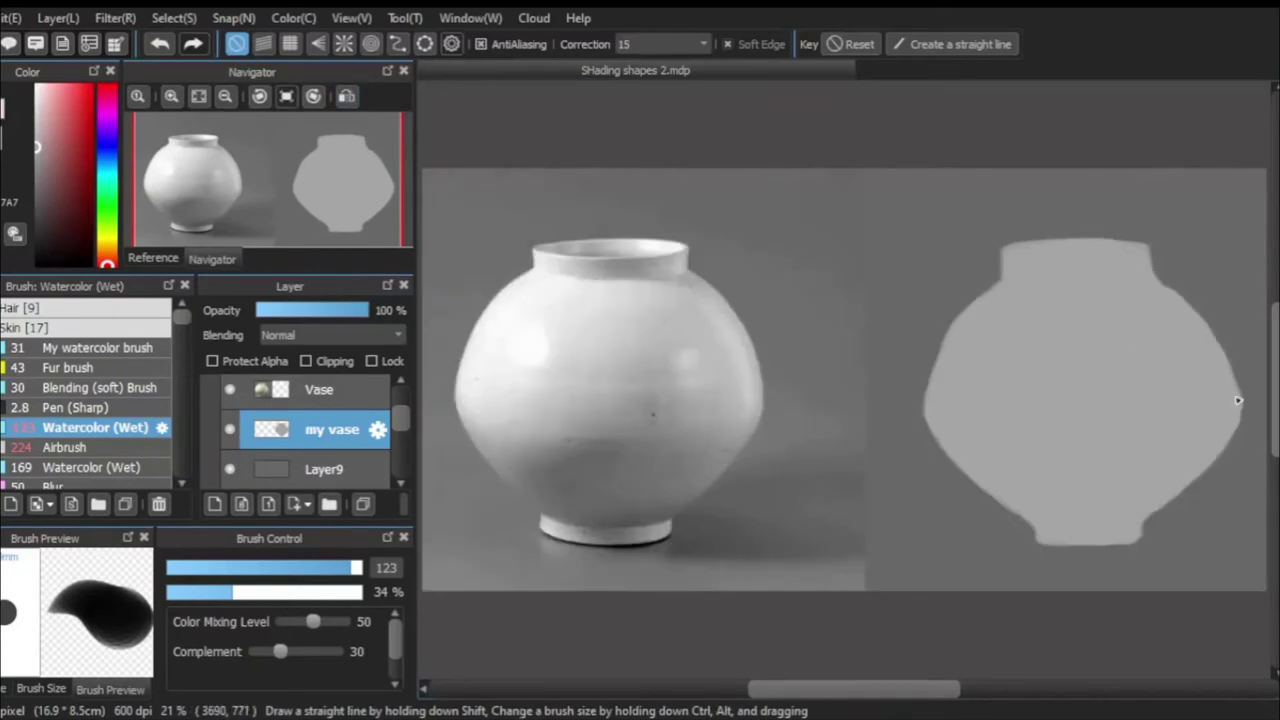
key(h)
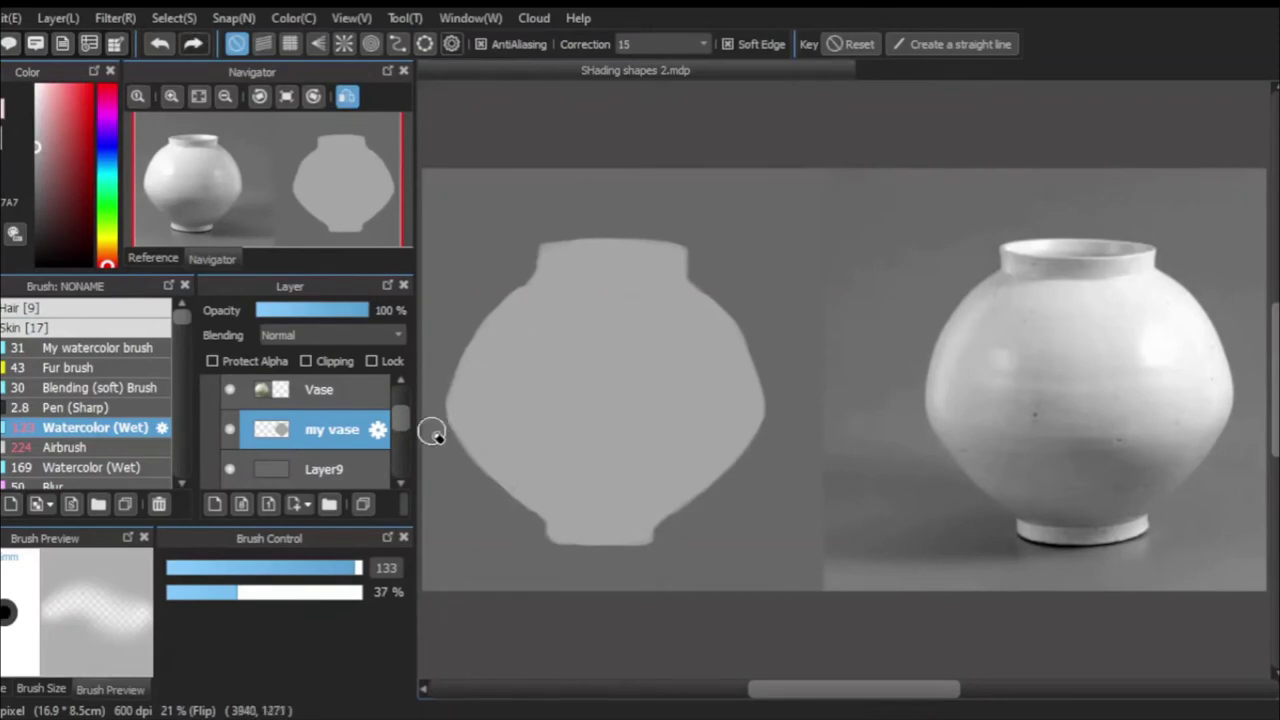
drag(434, 416, 535, 515)
key(h)
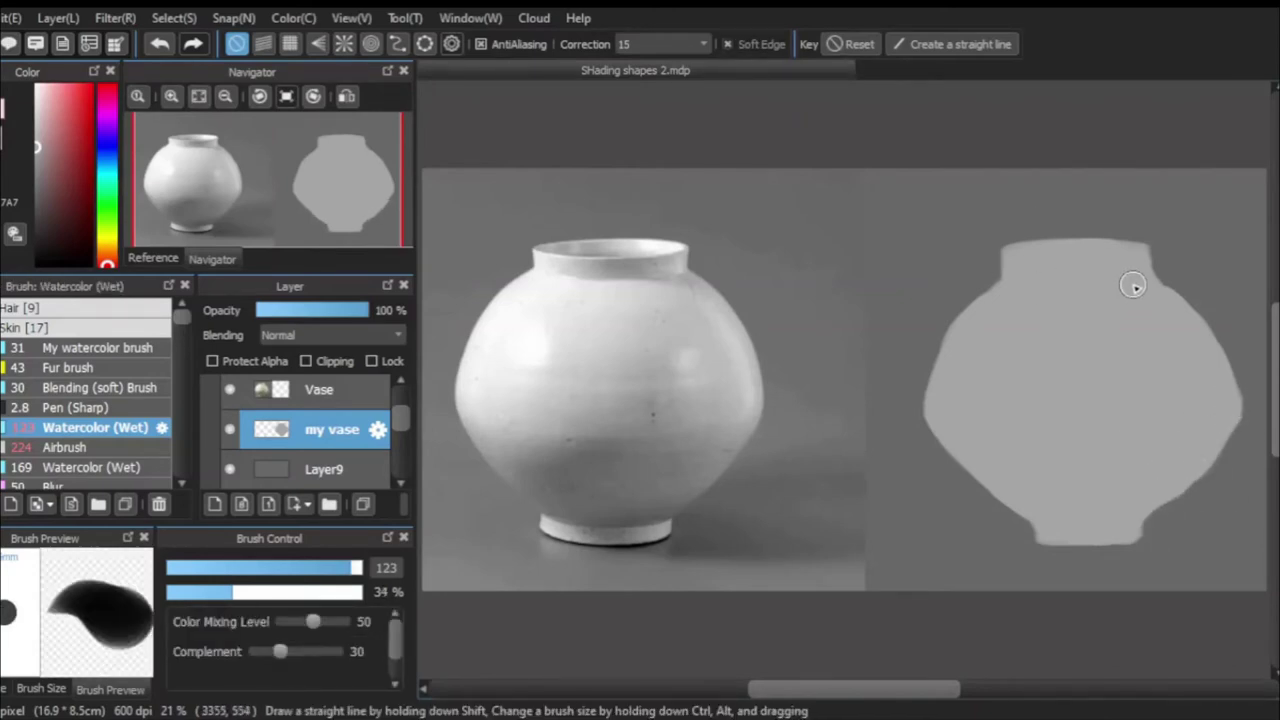
Paint a shadow right of the base on Layer9, then undo the lower-left bump and darken the lower-right edge on 'my vase'.
click(327, 469)
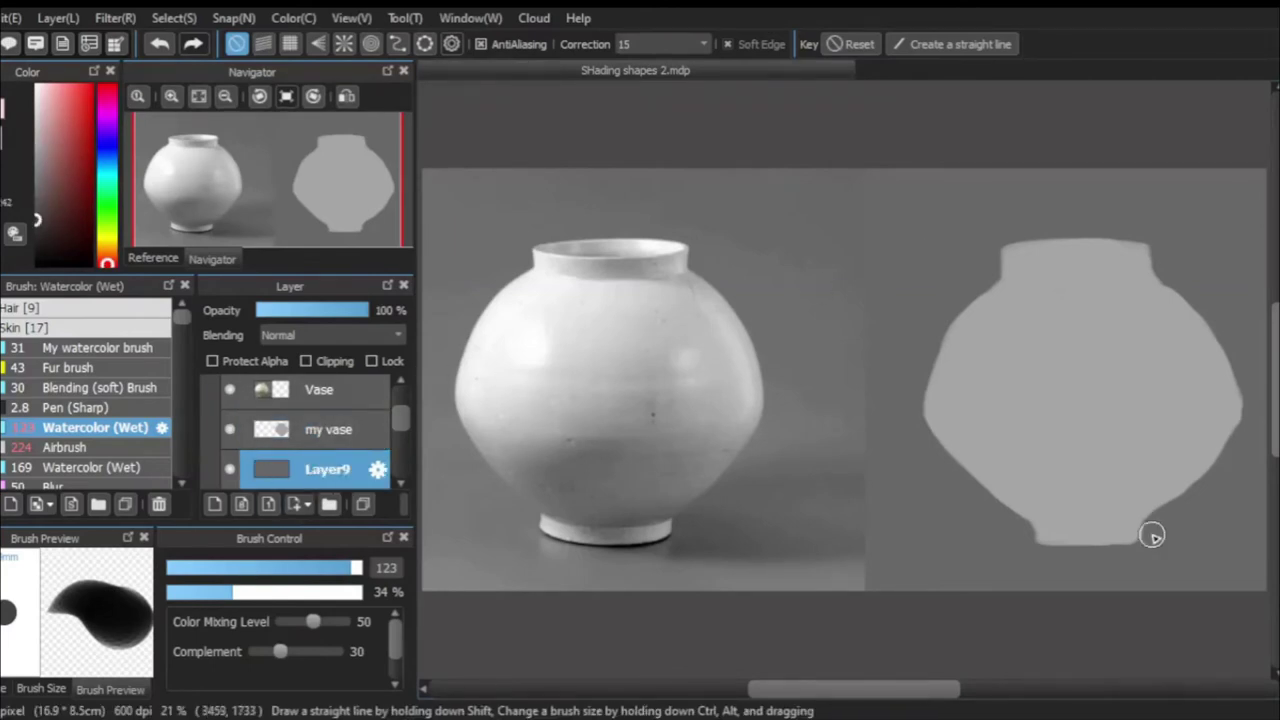
mouse_move(1150, 530)
mouse_down()
mouse_move(1123, 517)
mouse_move(1250, 515)
mouse_move(1055, 546)
mouse_move(1037, 537)
mouse_move(1224, 550)
mouse_up()
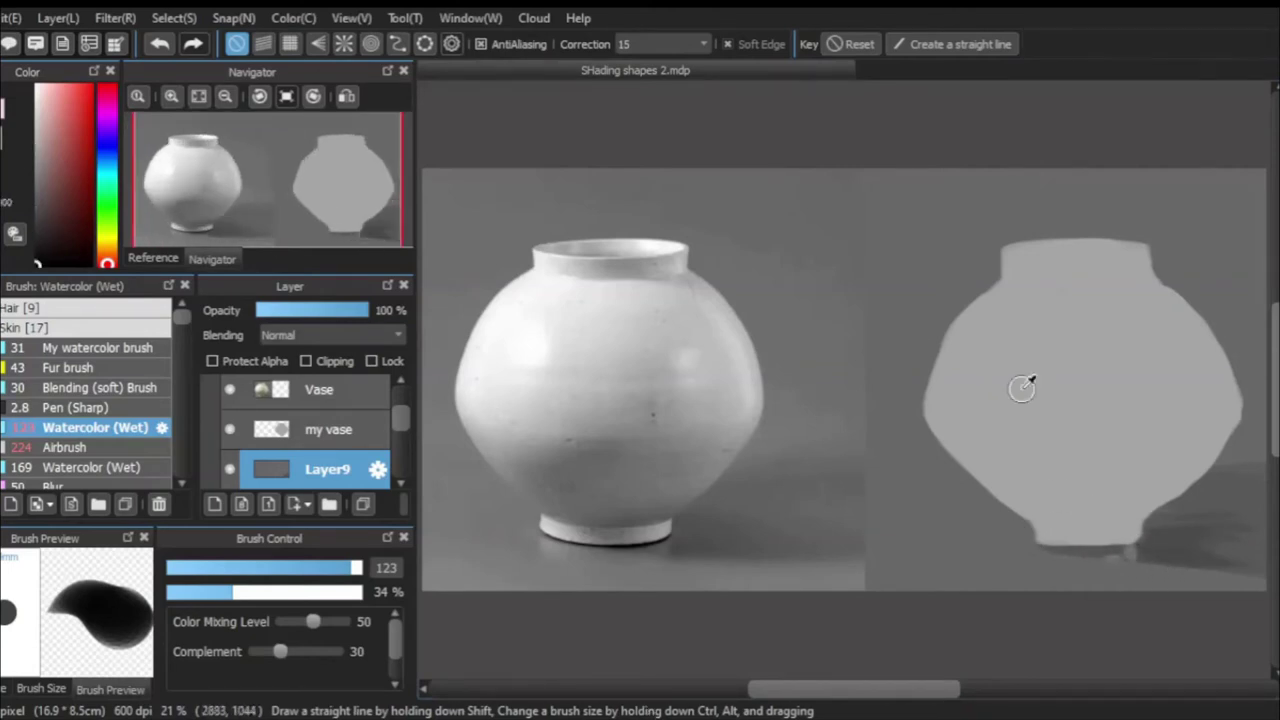
key(ctrl+Up)
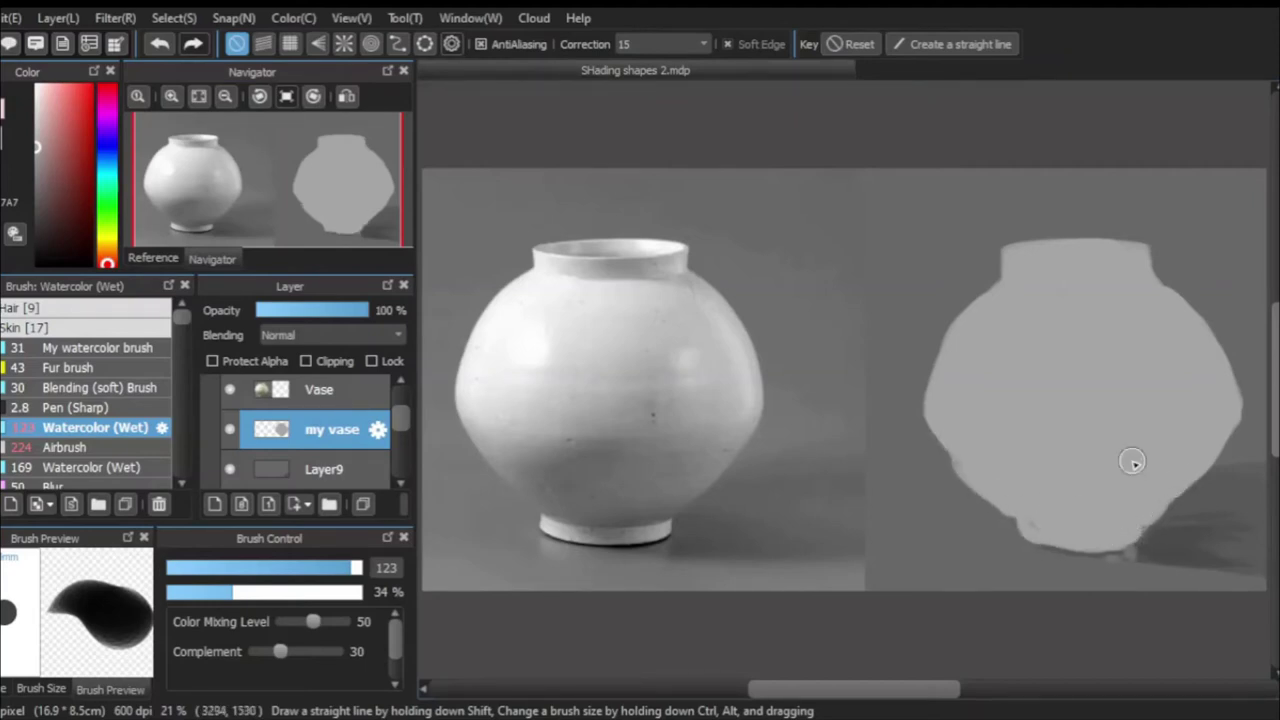
key(ctrl+z)
drag(1140, 522, 1194, 473)
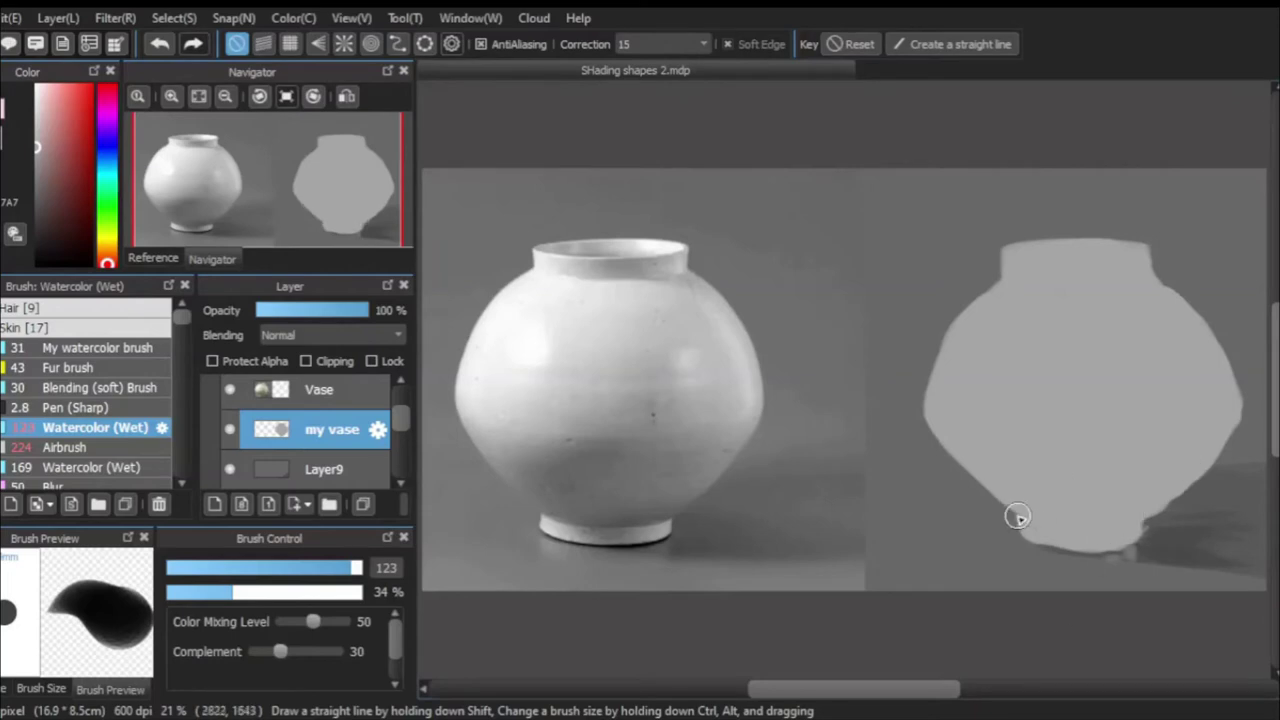
key(ctrl+Down)
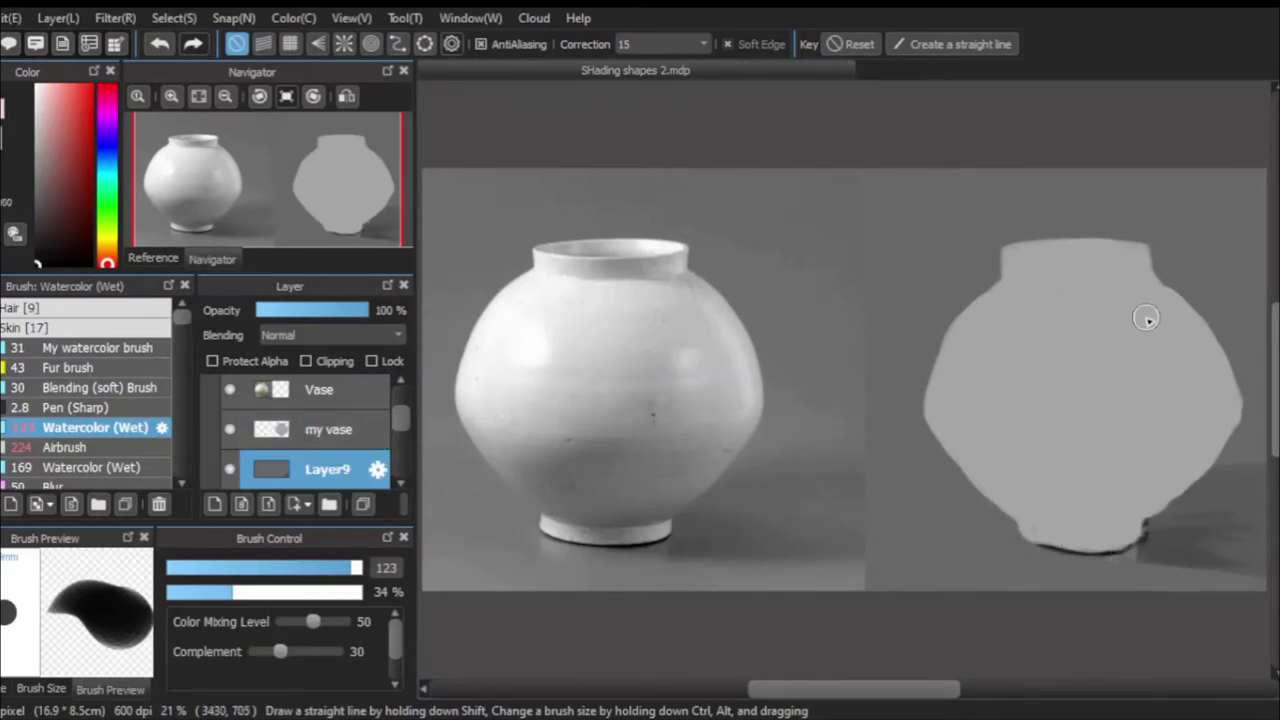
key(Down)
Sample lighter background greys and airbrush them over the shadow under the vase's lower left.
alt+click(1193, 537)
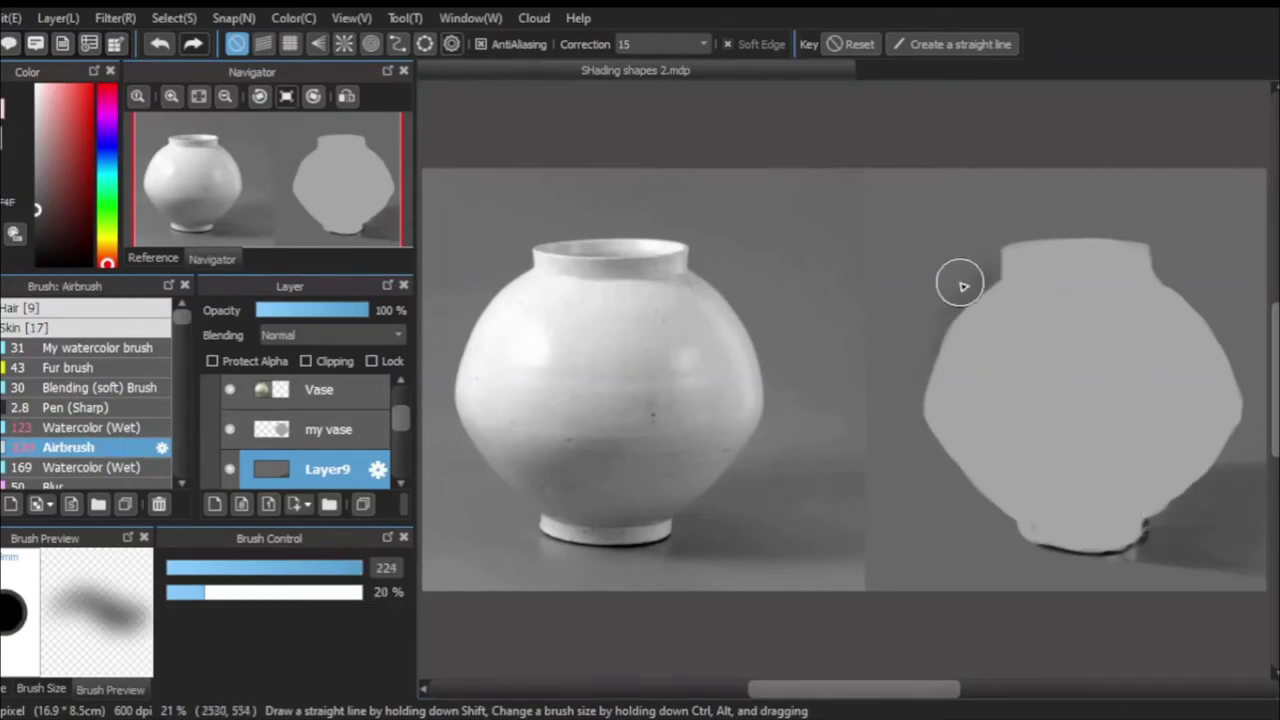
alt+click(945, 273)
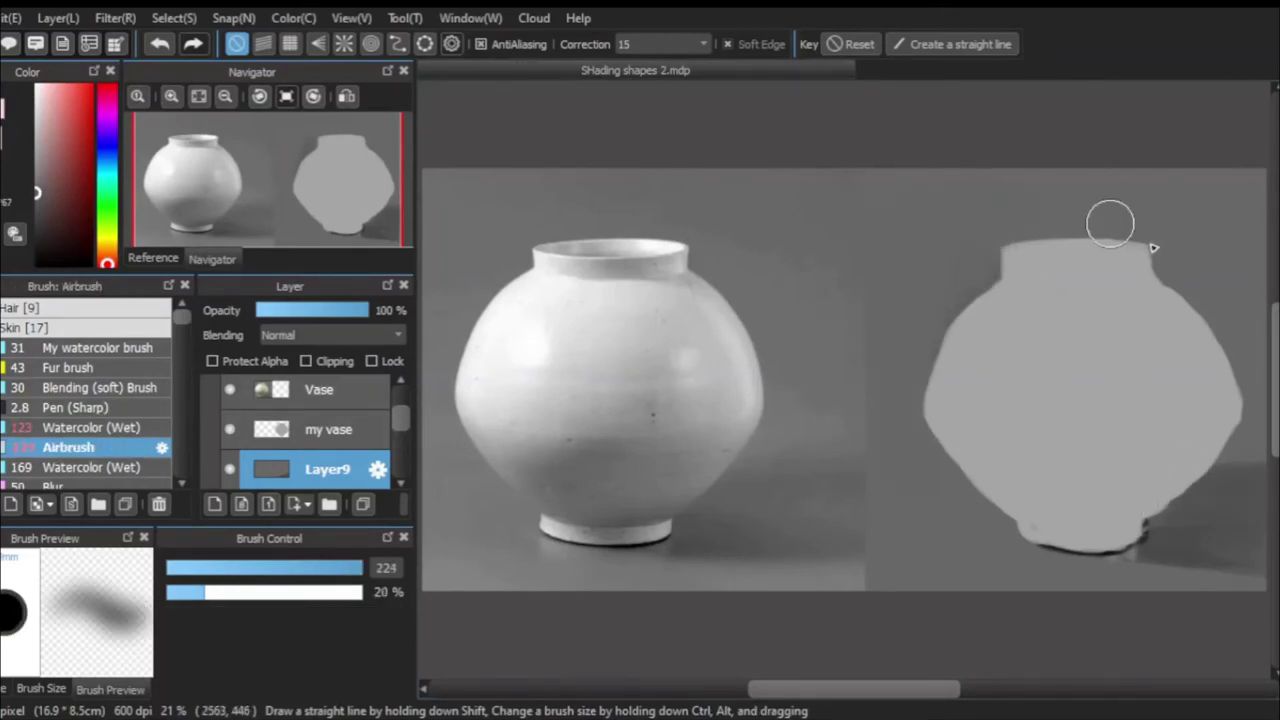
alt+click(1209, 219)
alt+click(1037, 557)
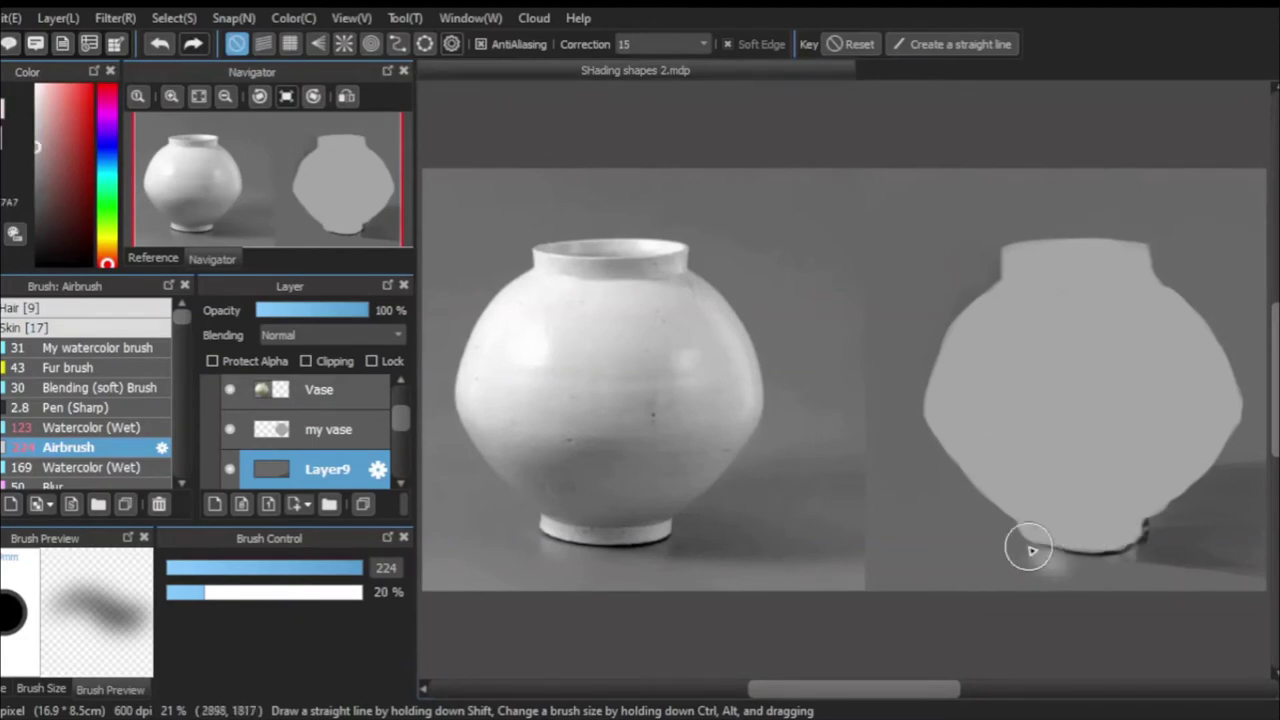
mouse_move(1023, 543)
mouse_down()
mouse_move(1035, 569)
mouse_move(1205, 566)
mouse_up()
scroll(983, 348, up, 1)
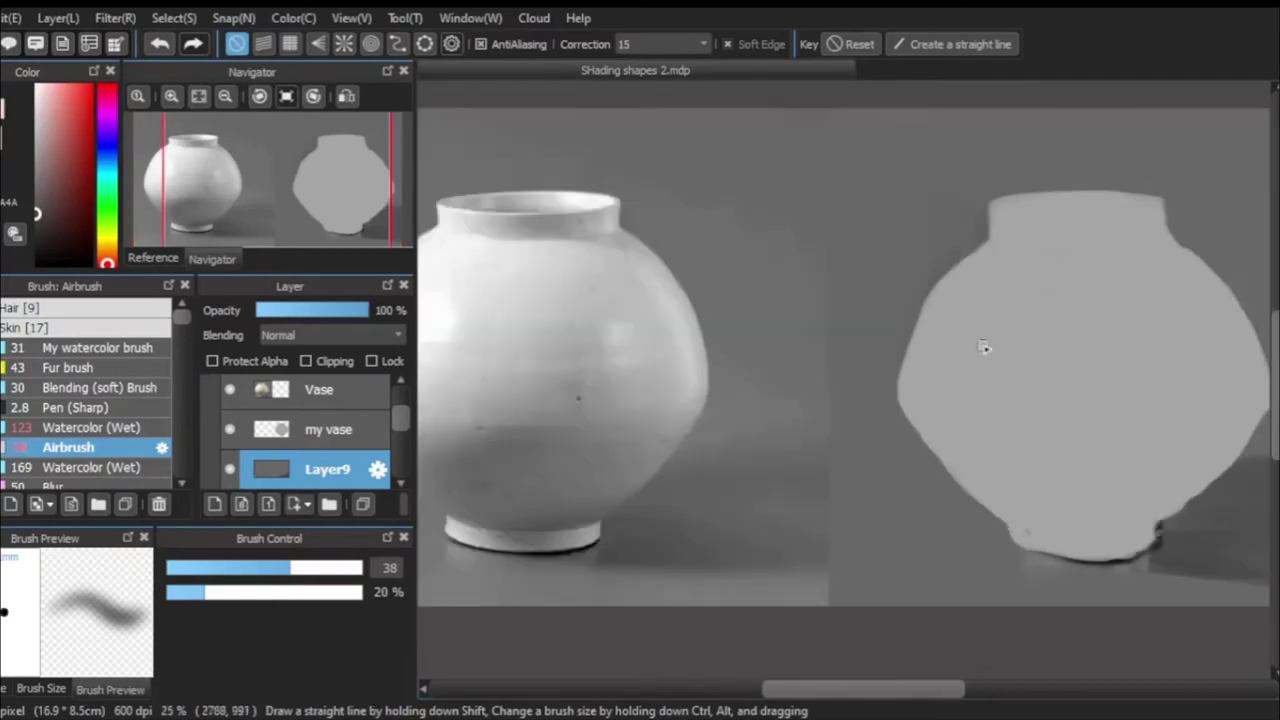
click(372, 424)
scroll(1031, 449, down, 2)
On Layer9, pick a shadow grey and set the airbrush to size 298 and 87% opacity.
alt+click(1052, 489)
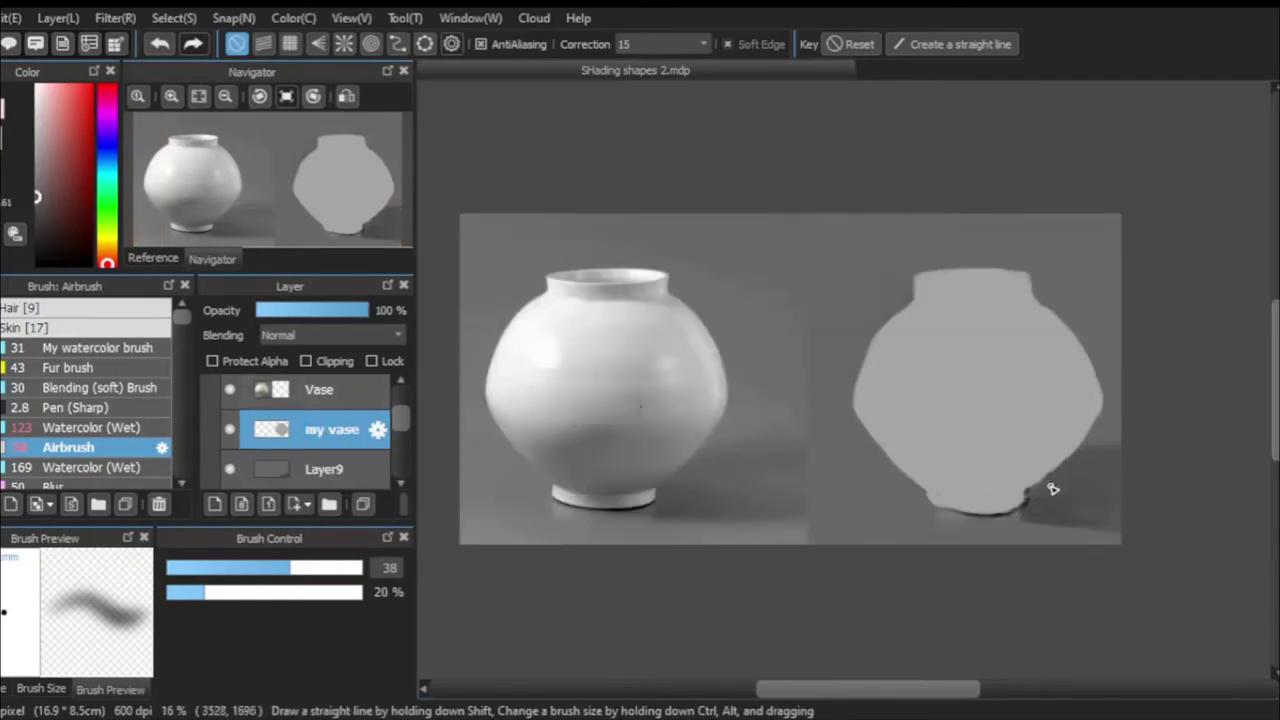
click(310, 568)
click(330, 469)
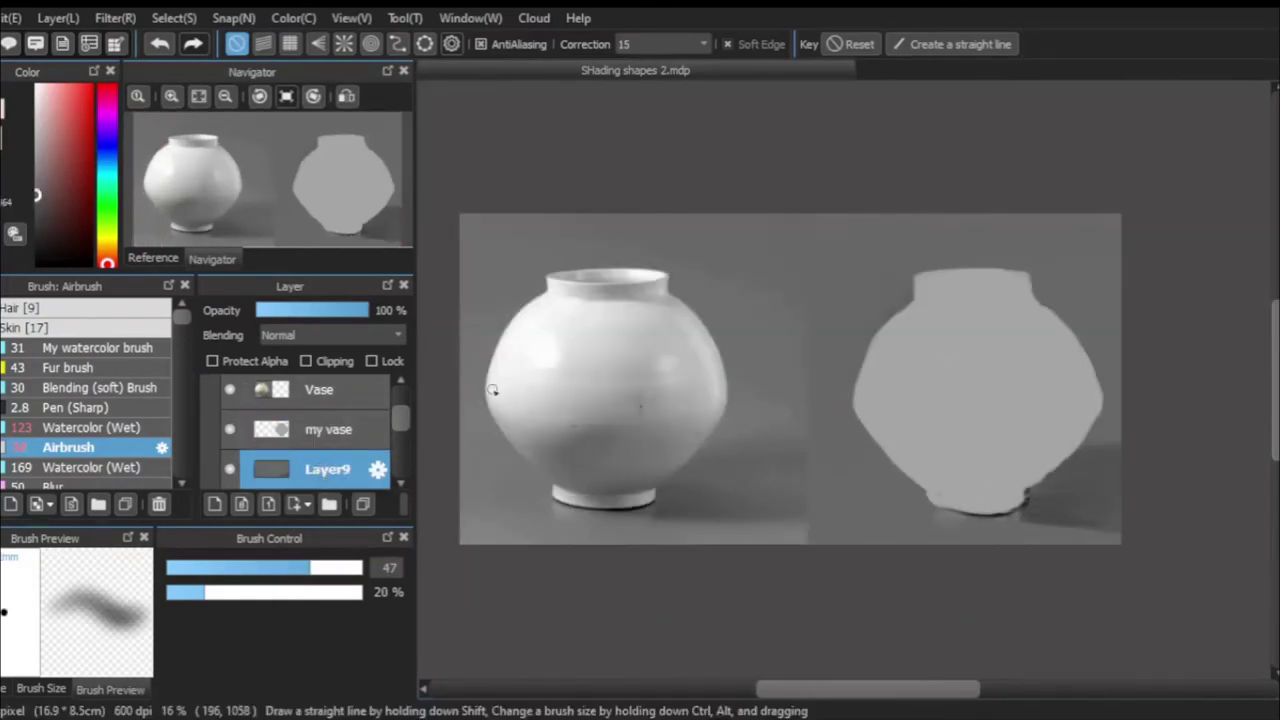
drag(310, 567, 403, 563)
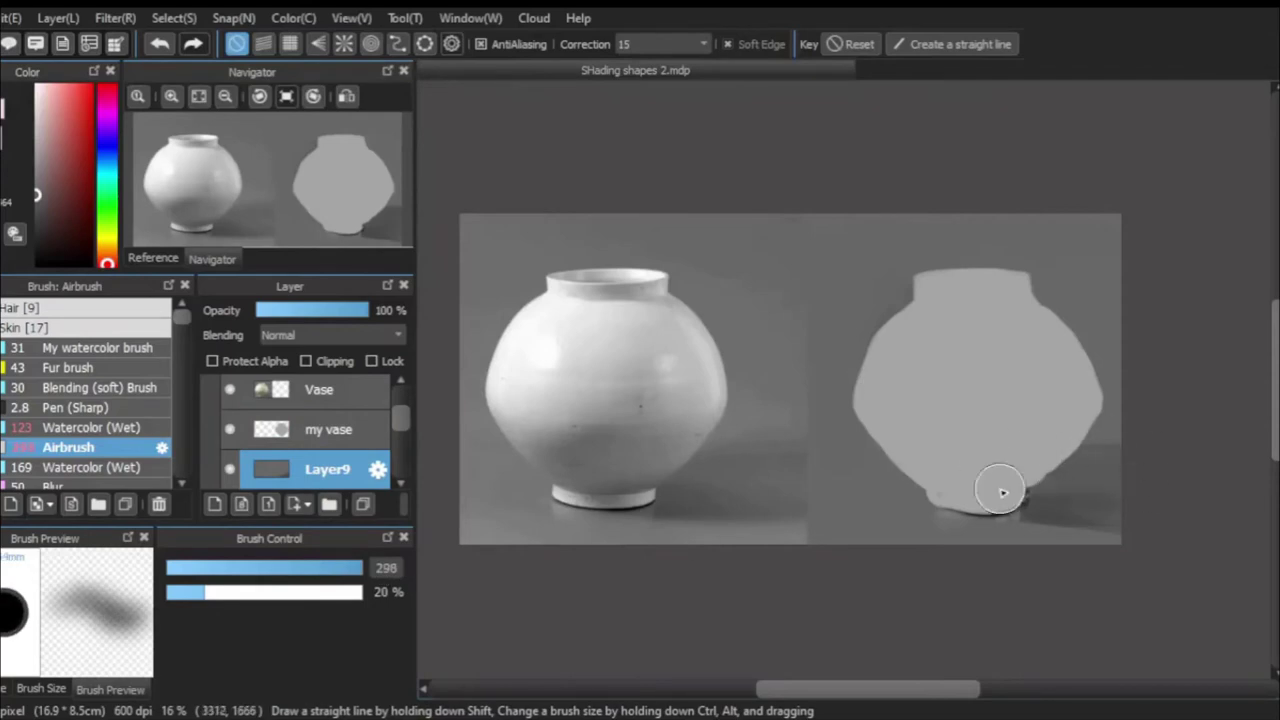
alt+click(1031, 508)
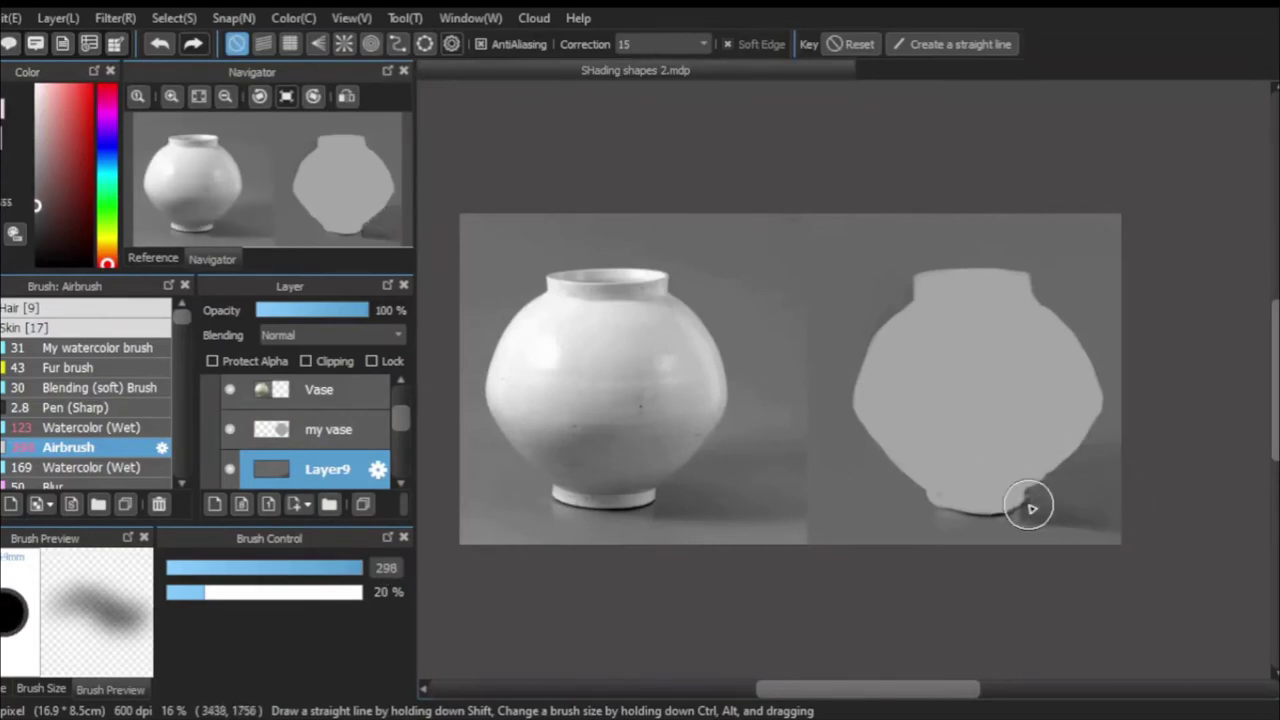
alt+click(1003, 434)
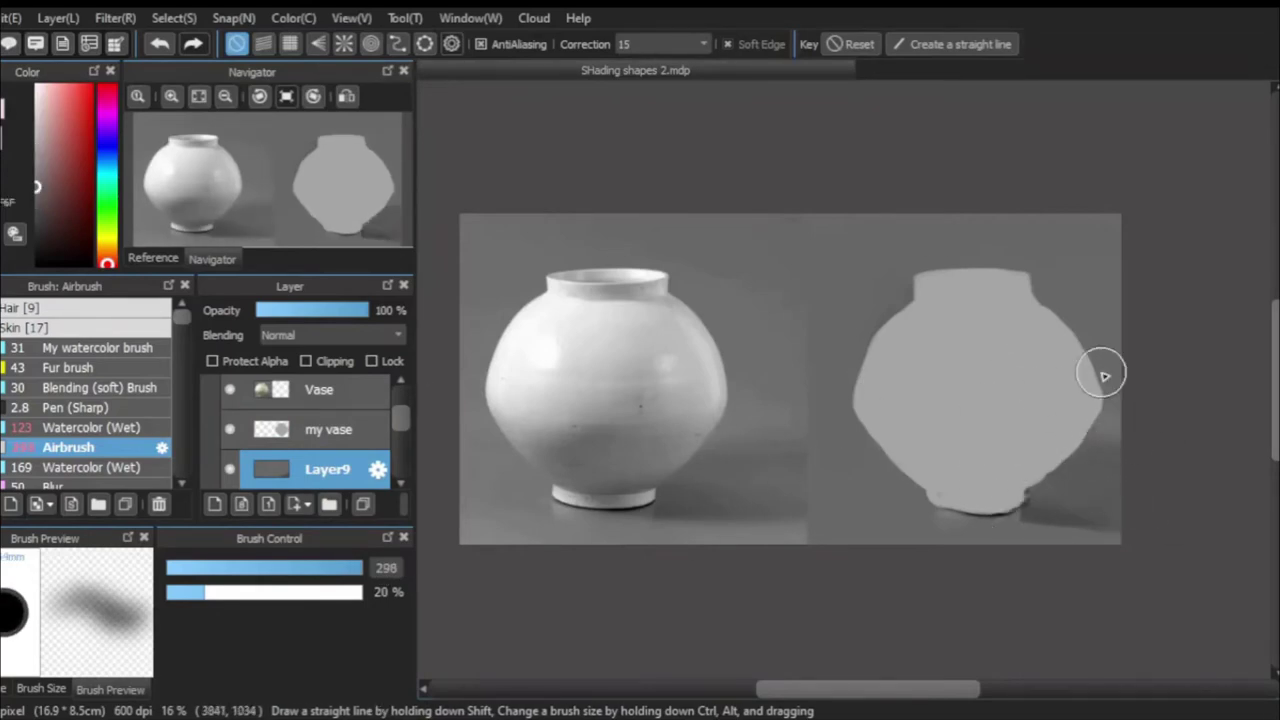
alt+click(995, 452)
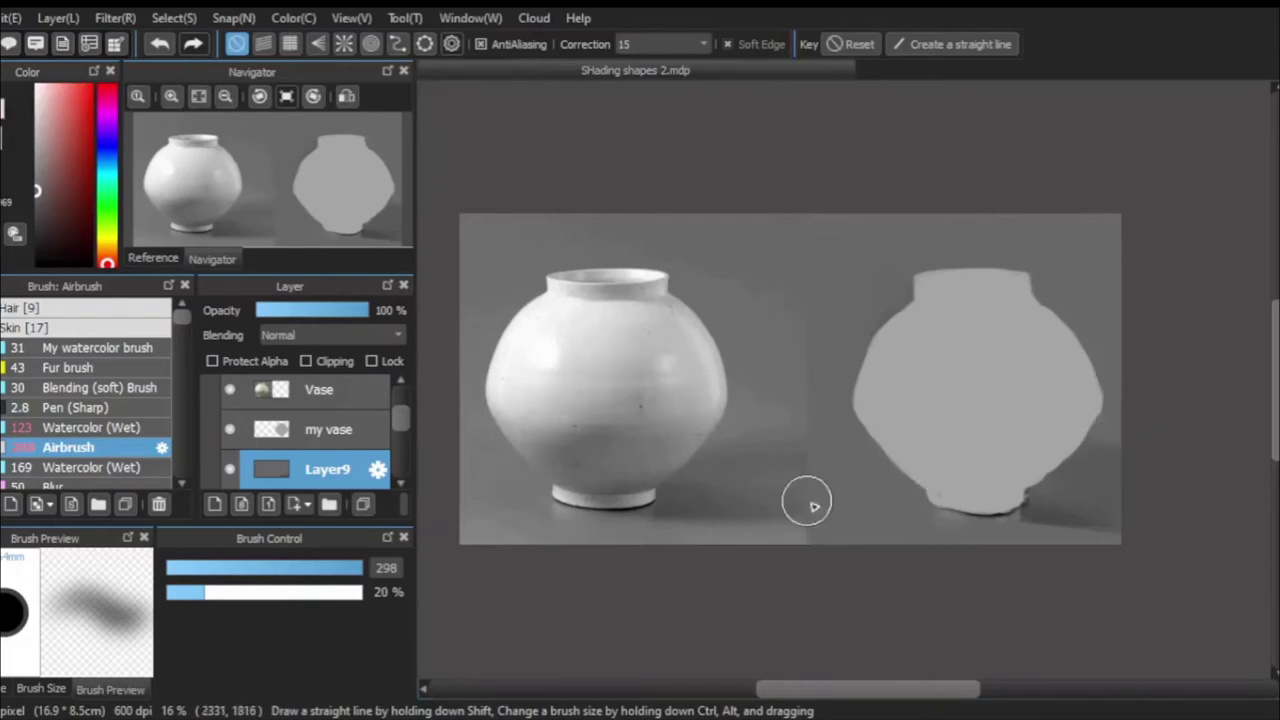
drag(205, 592, 336, 592)
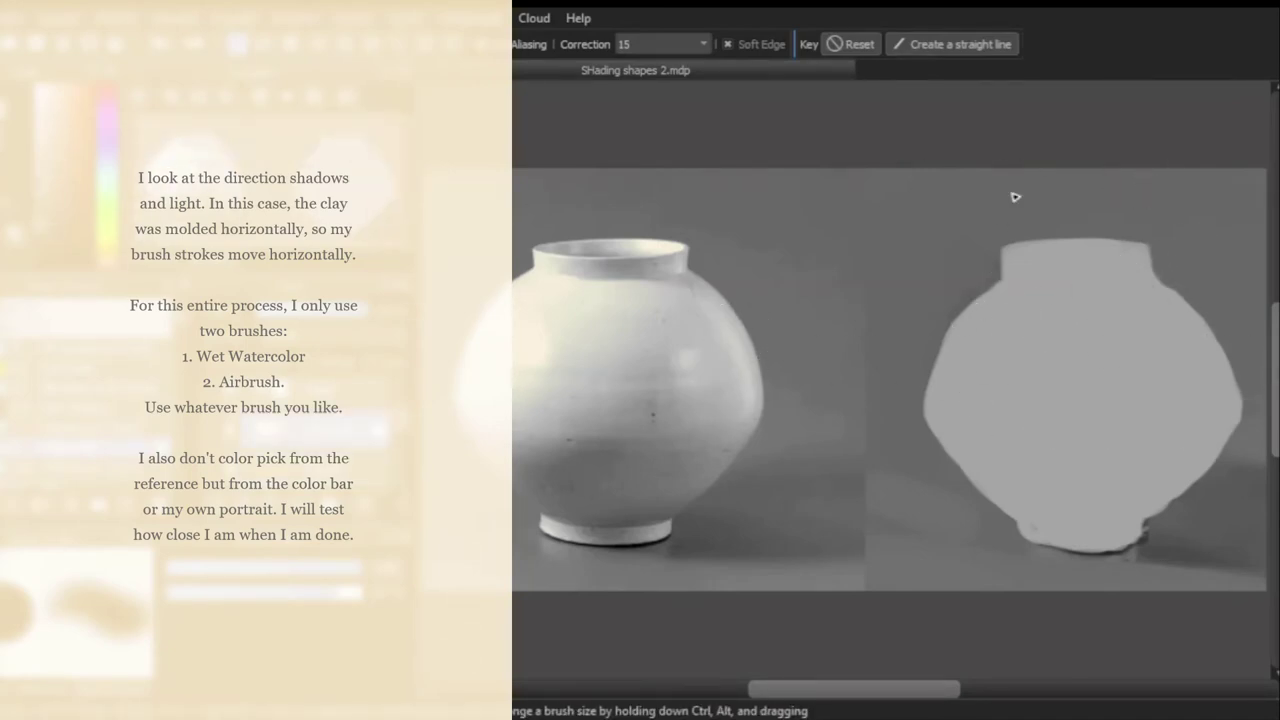
Paint horizontal shading strokes across the vase's bulge, darker middle band and lighter shoulder.
mouse_move(1150, 302)
mouse_down()
mouse_move(1180, 314)
mouse_move(1114, 494)
mouse_move(960, 466)
mouse_up()
mouse_move(930, 415)
mouse_down()
mouse_move(1120, 497)
mouse_move(1186, 423)
mouse_up()
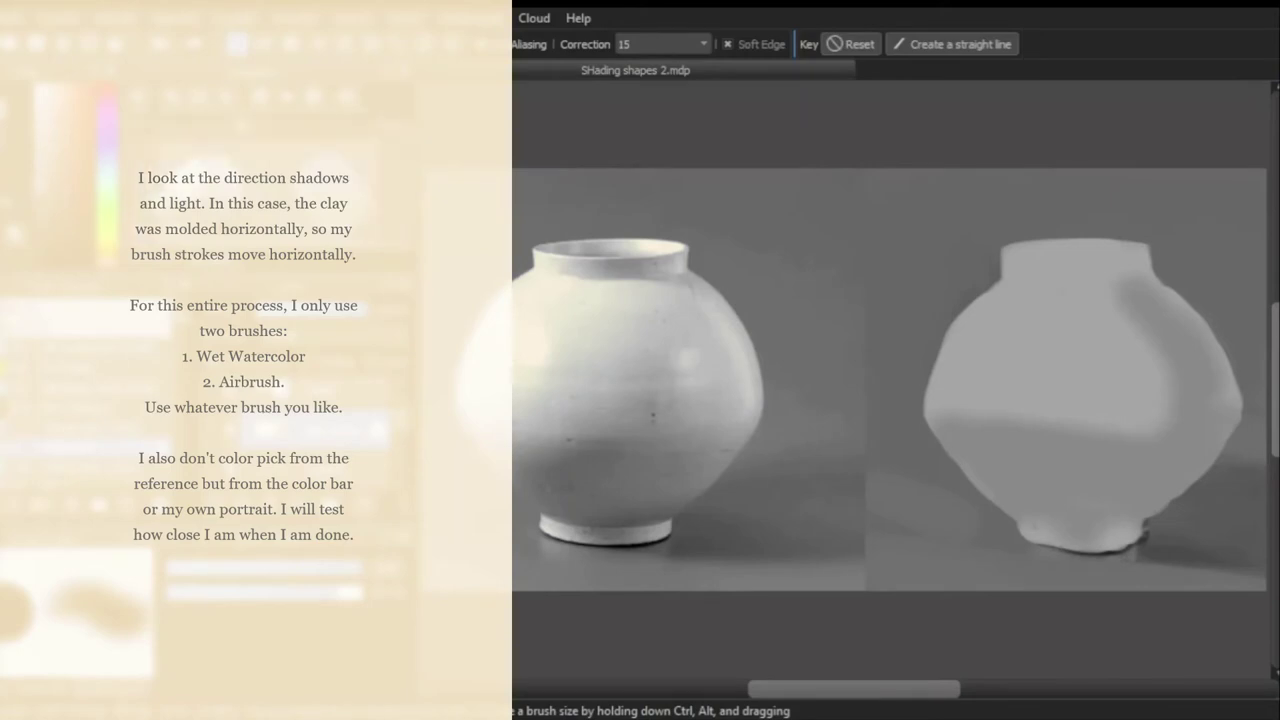
mouse_move(1033, 483)
mouse_down()
mouse_move(1074, 386)
mouse_move(1100, 480)
mouse_move(1157, 354)
mouse_move(1131, 308)
mouse_move(1000, 271)
mouse_up()
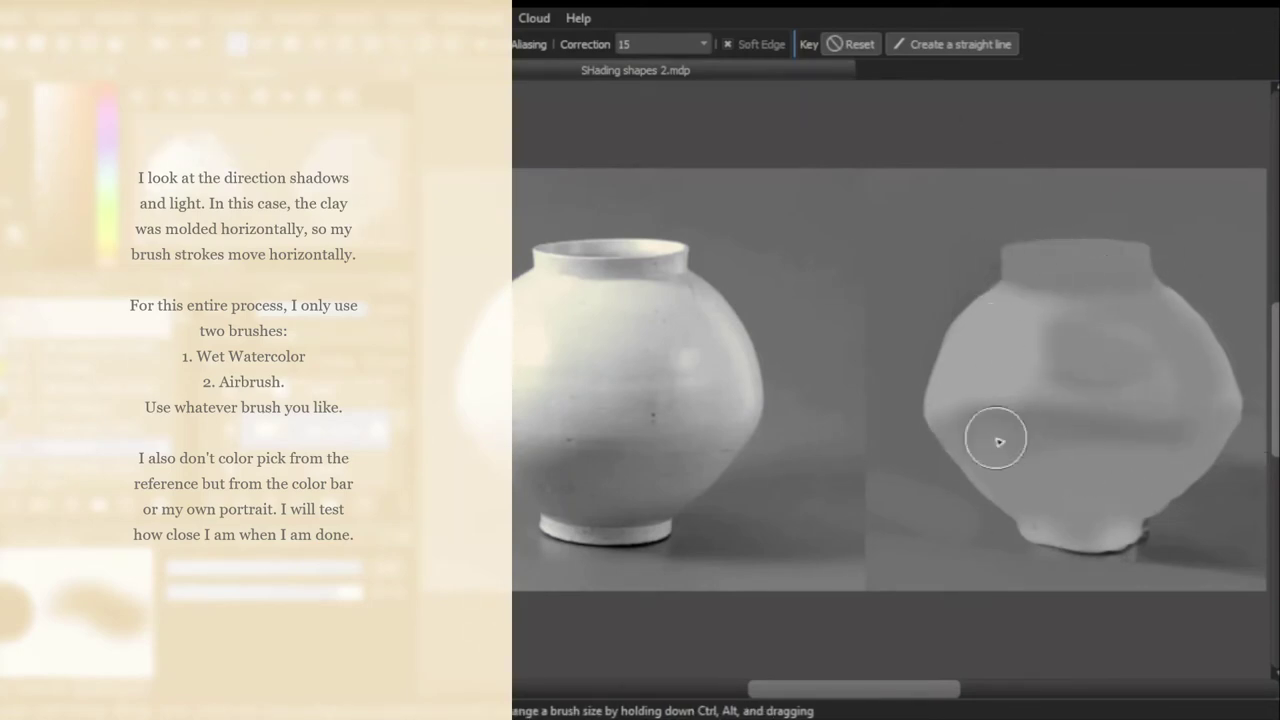
mouse_move(931, 421)
mouse_down()
mouse_move(1063, 503)
mouse_move(1051, 509)
mouse_move(986, 503)
mouse_move(1123, 283)
mouse_move(1150, 380)
mouse_up()
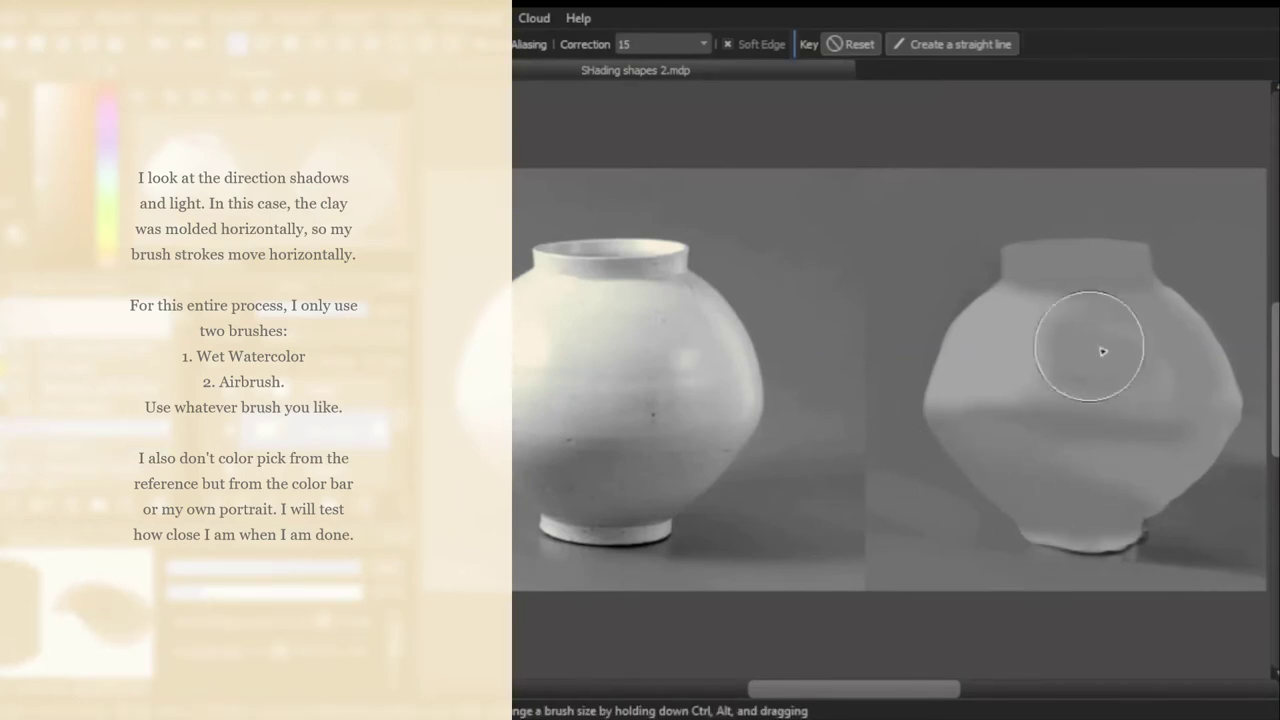
mouse_move(1100, 348)
mouse_down()
mouse_move(1150, 468)
mouse_move(1074, 434)
mouse_move(1063, 346)
mouse_up()
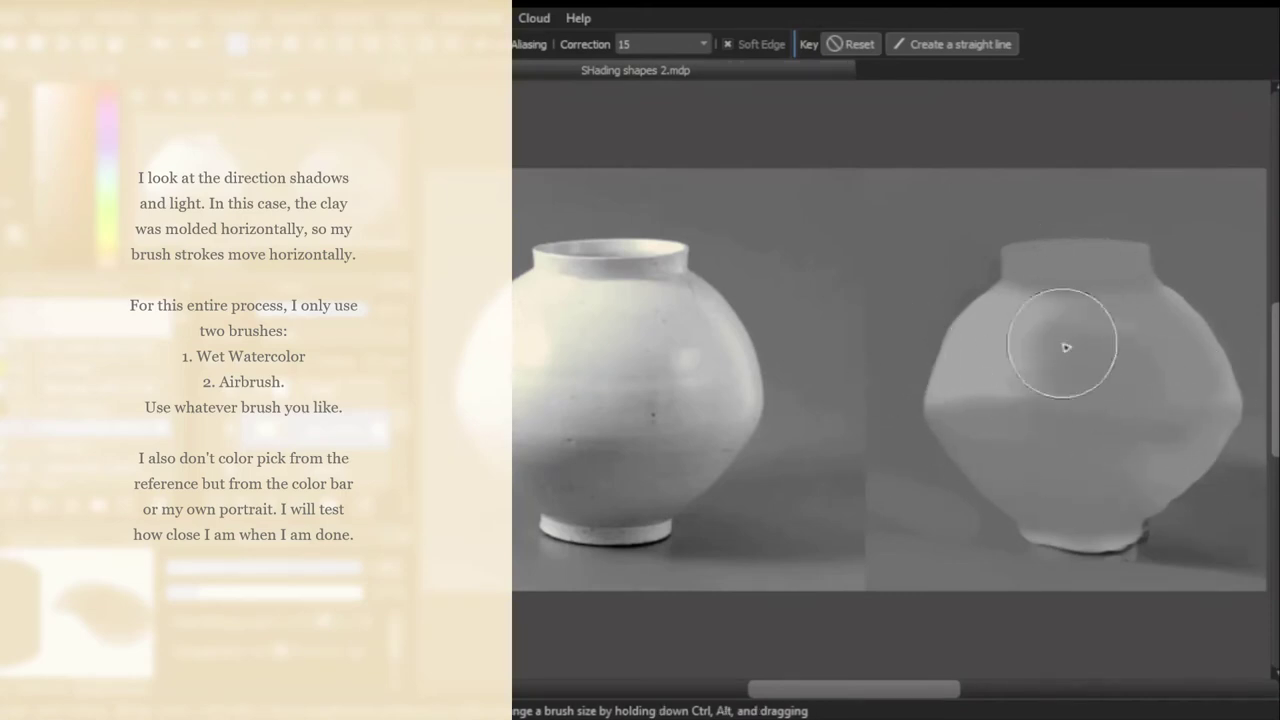
mouse_move(886, 366)
mouse_down()
mouse_move(1206, 423)
mouse_move(849, 457)
mouse_up()
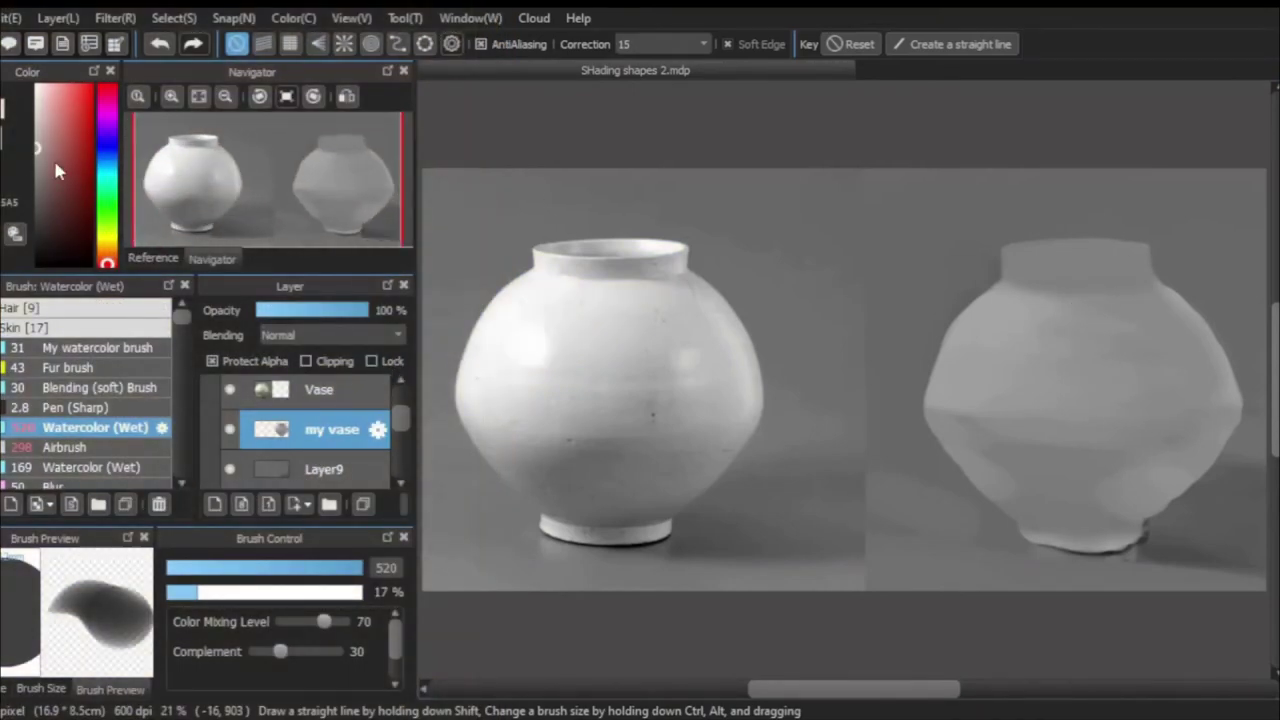
Paint light and darker grey strokes across the painted vase's upper body.
click(37, 118)
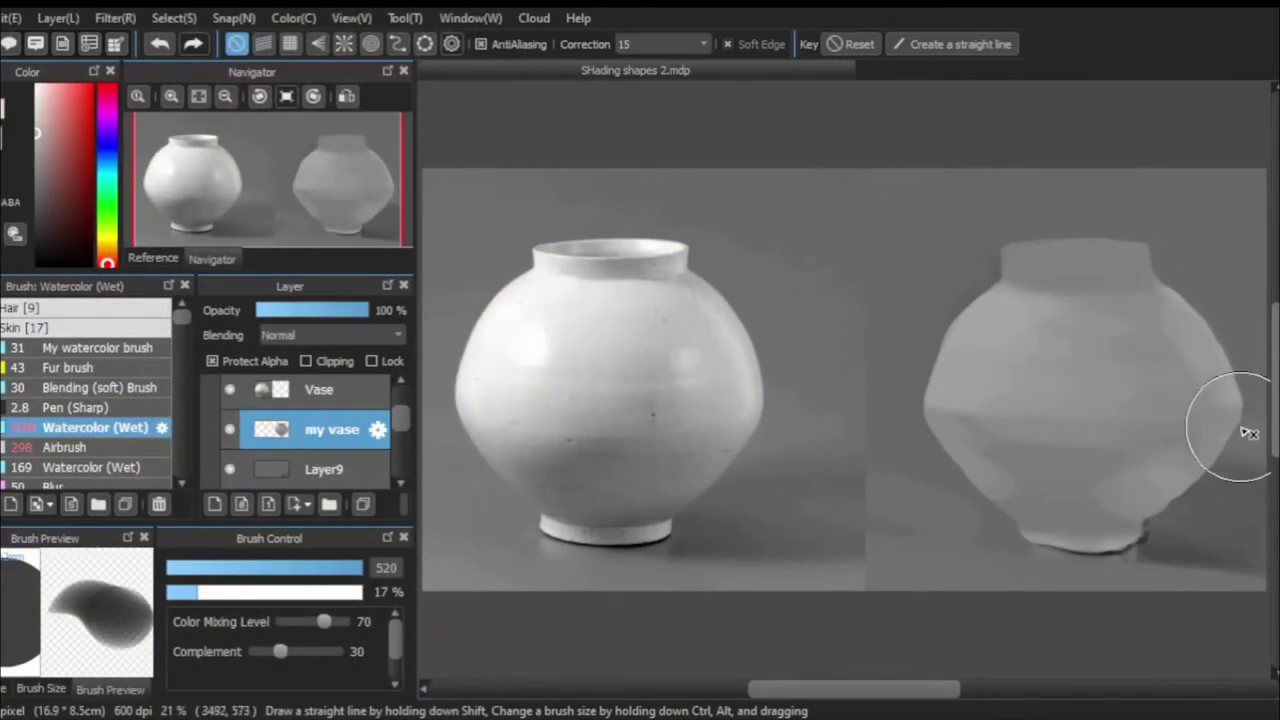
mouse_move(1115, 375)
mouse_down()
mouse_move(971, 300)
mouse_move(886, 343)
mouse_move(866, 380)
mouse_move(1082, 521)
mouse_move(1206, 371)
mouse_move(1034, 263)
mouse_up()
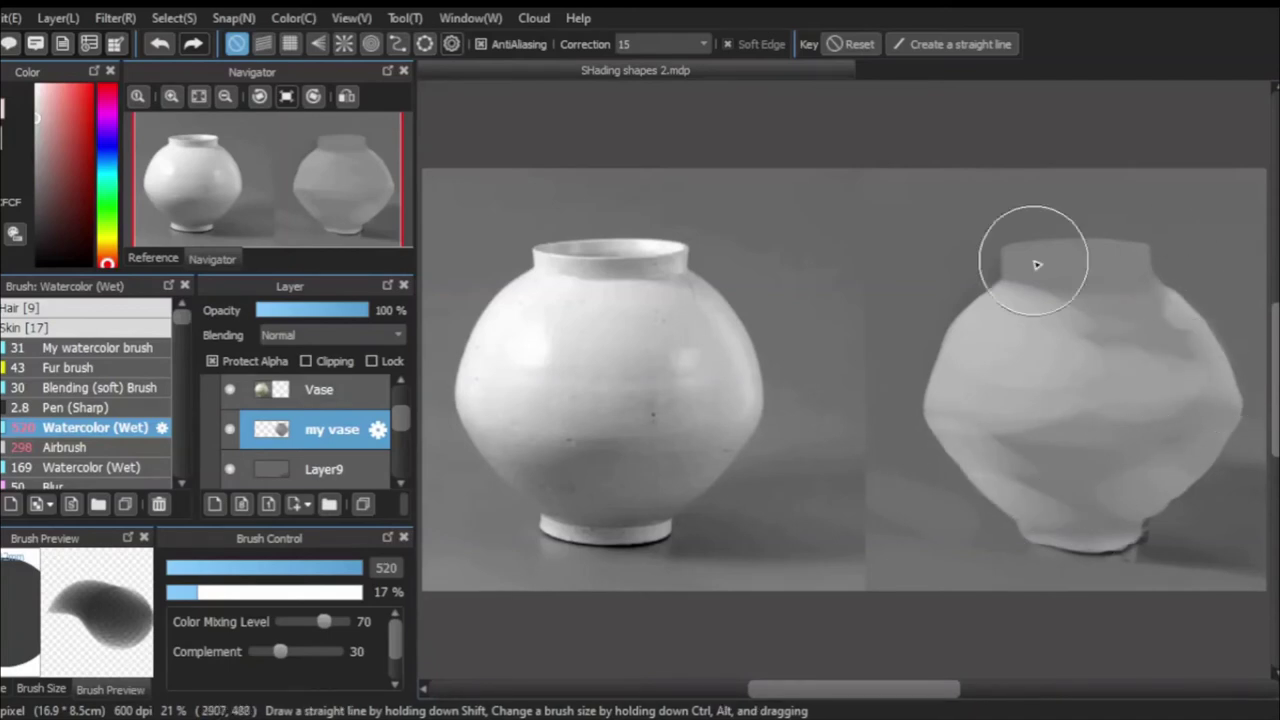
alt+click(1036, 462)
mouse_move(1036, 462)
mouse_down()
mouse_move(1214, 357)
mouse_move(1200, 386)
mouse_move(1063, 286)
mouse_up()
Shrink the brush to 167 and lighten the vase's left shoulder below the neck.
click(247, 570)
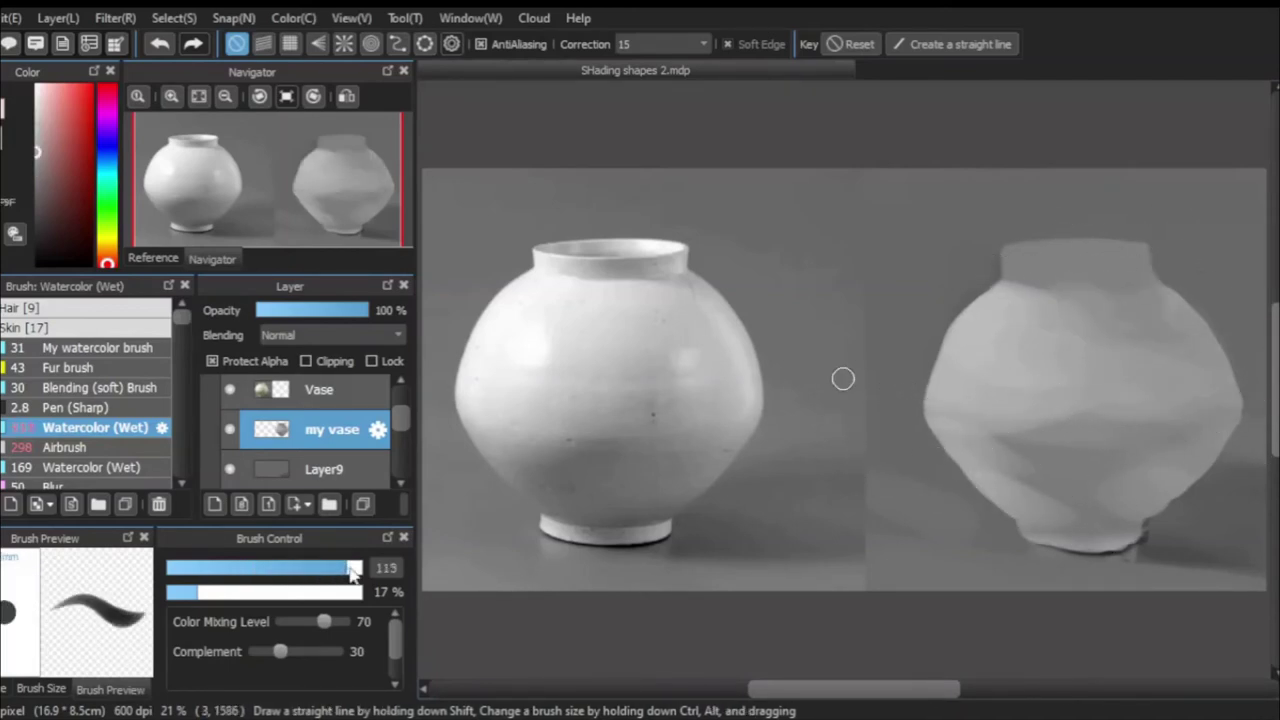
scroll(1093, 240, up, 1)
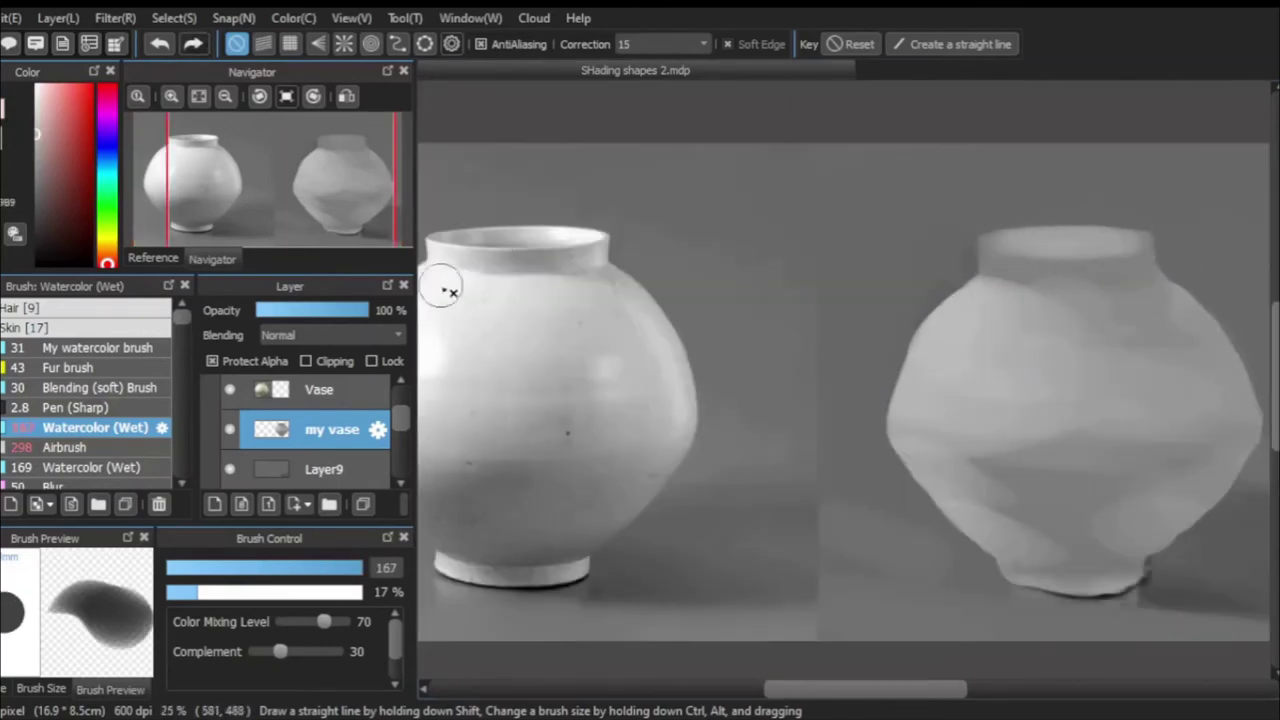
drag(988, 264, 978, 253)
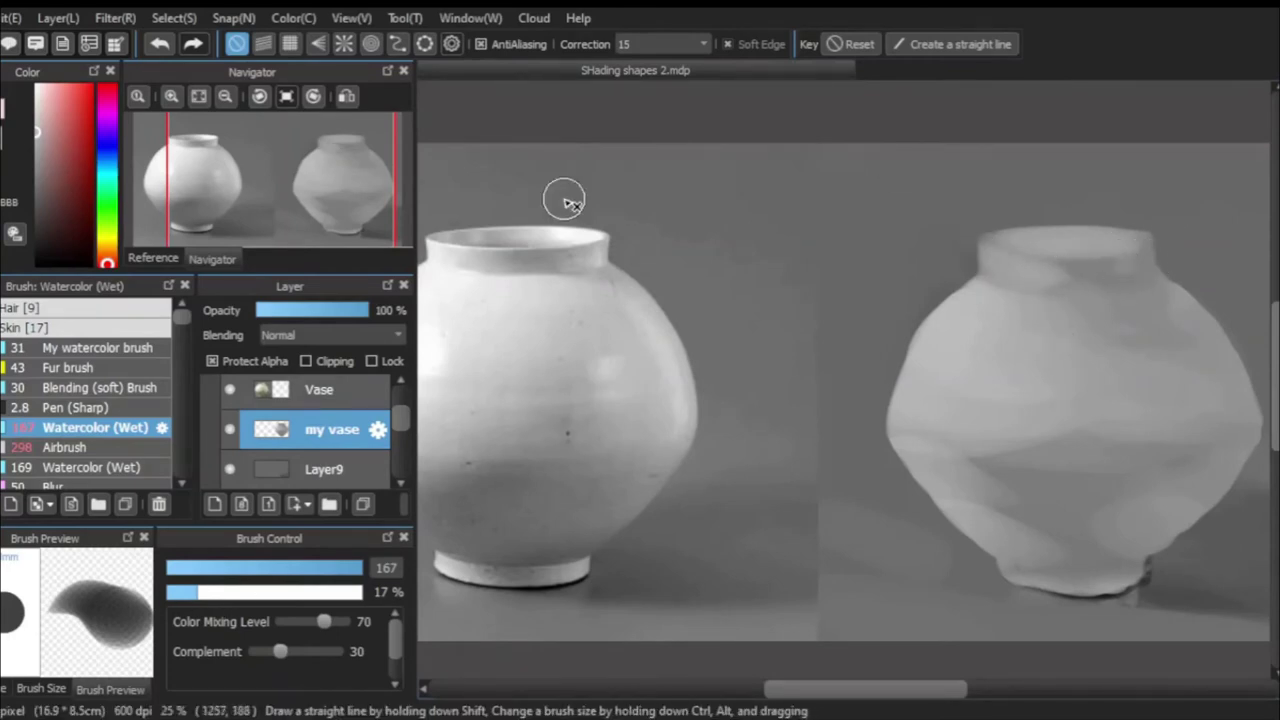
At brush size 75, paint rim-sampled light grey strokes on the vase's right side and middle.
alt+click(1062, 236)
drag(1080, 236, 1062, 236)
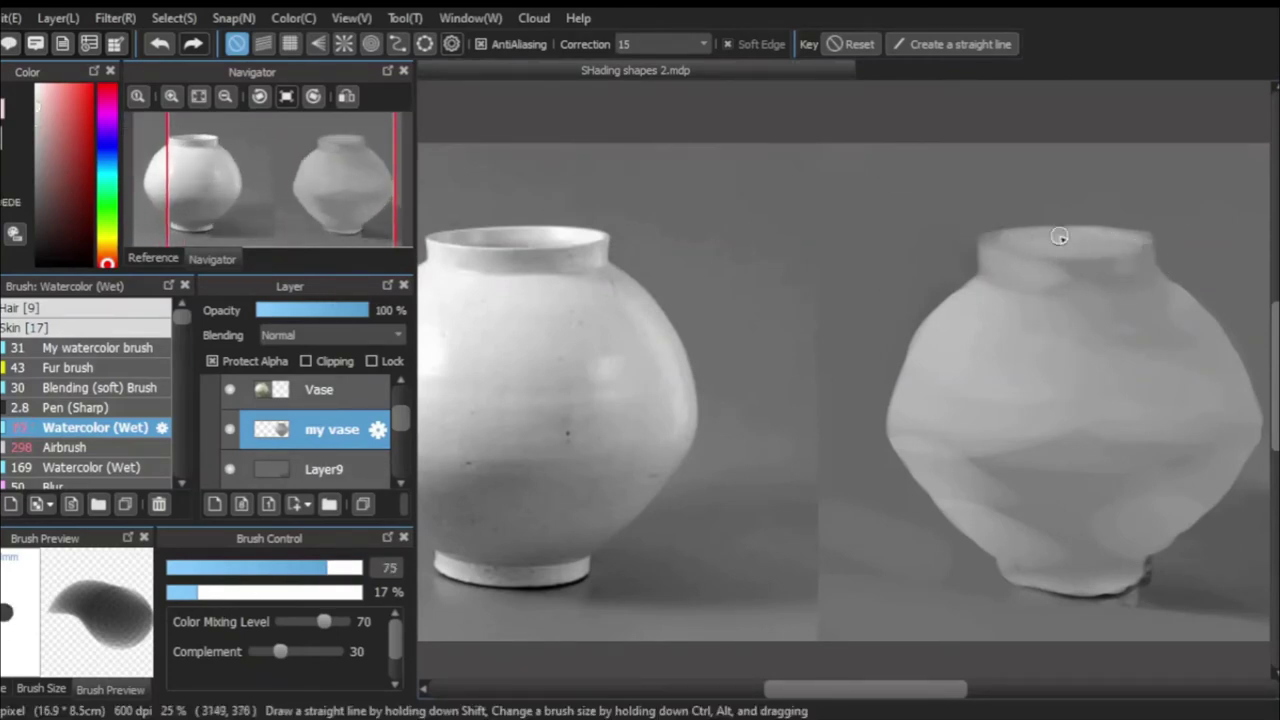
alt+click(1147, 580)
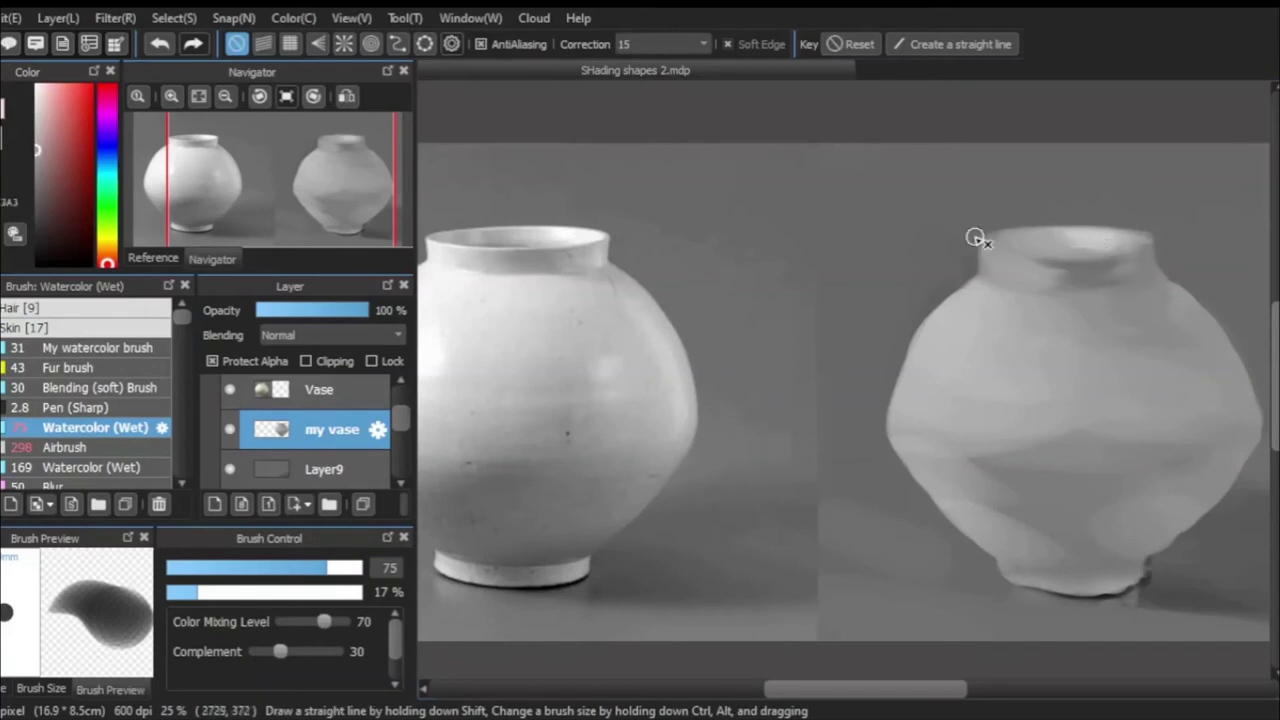
alt+click(1036, 256)
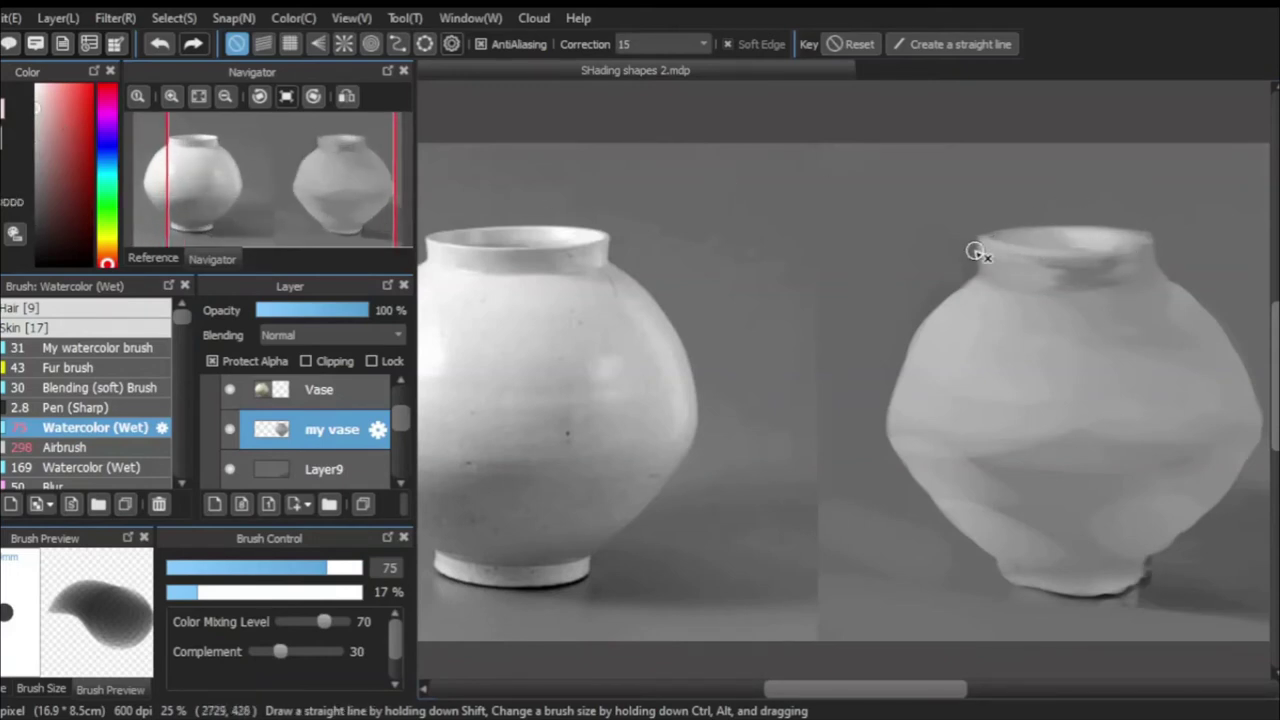
mouse_move(1169, 305)
mouse_down()
mouse_move(1223, 354)
mouse_move(1215, 450)
mouse_up()
drag(1134, 374, 1100, 400)
Enlarge the brush and paint darker grey shading across the vase's lower body.
scroll(1000, 394, down, 2)
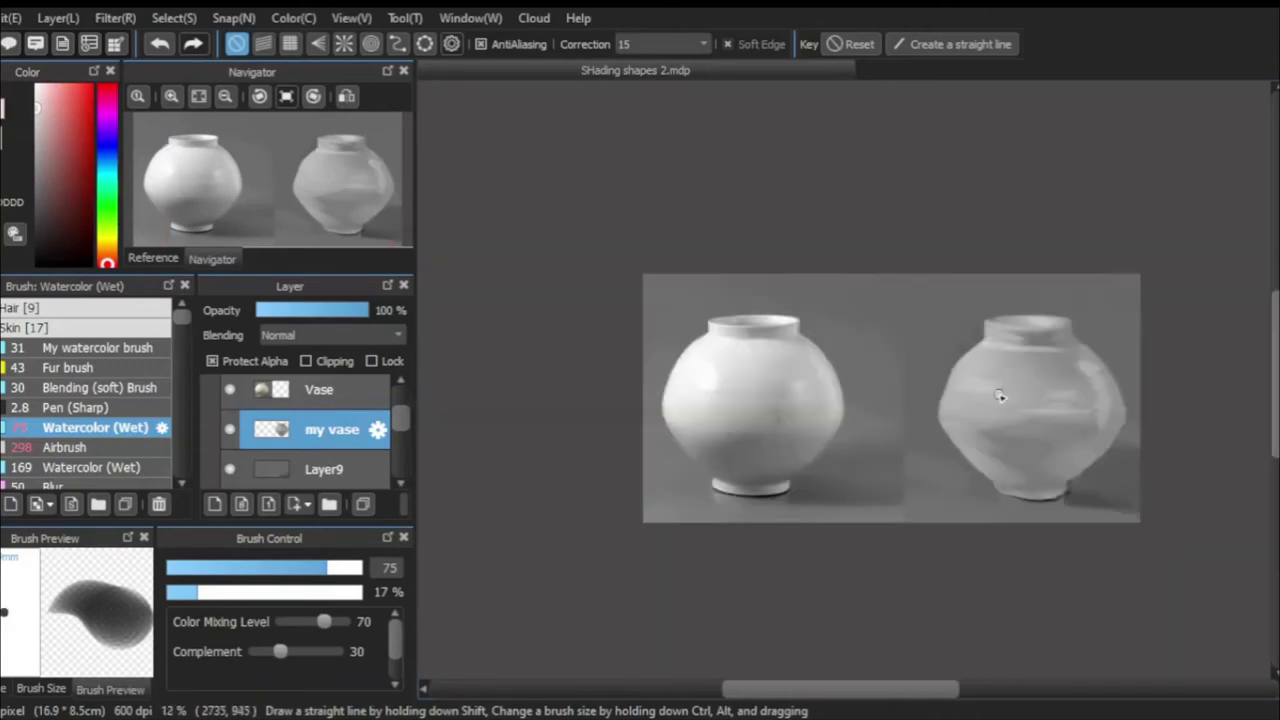
alt+click(1038, 468)
mouse_move(1038, 468)
mouse_down()
mouse_move(957, 480)
mouse_move(1094, 480)
mouse_move(989, 500)
mouse_move(1057, 471)
mouse_move(963, 470)
mouse_up()
alt+click(1057, 471)
alt+click(993, 469)
alt+click(1007, 469)
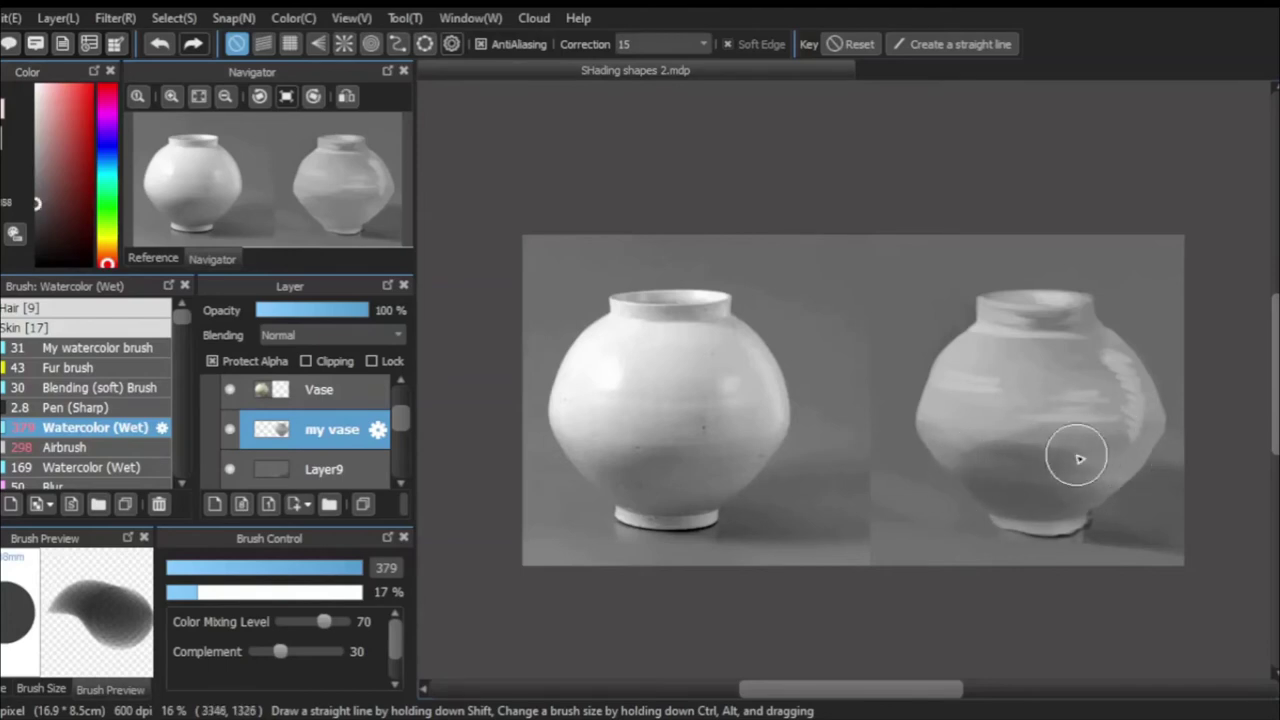
Lay a lighter and then a darker grey band across the vase's mid-body.
alt+click(1128, 471)
drag(1128, 471, 1080, 434)
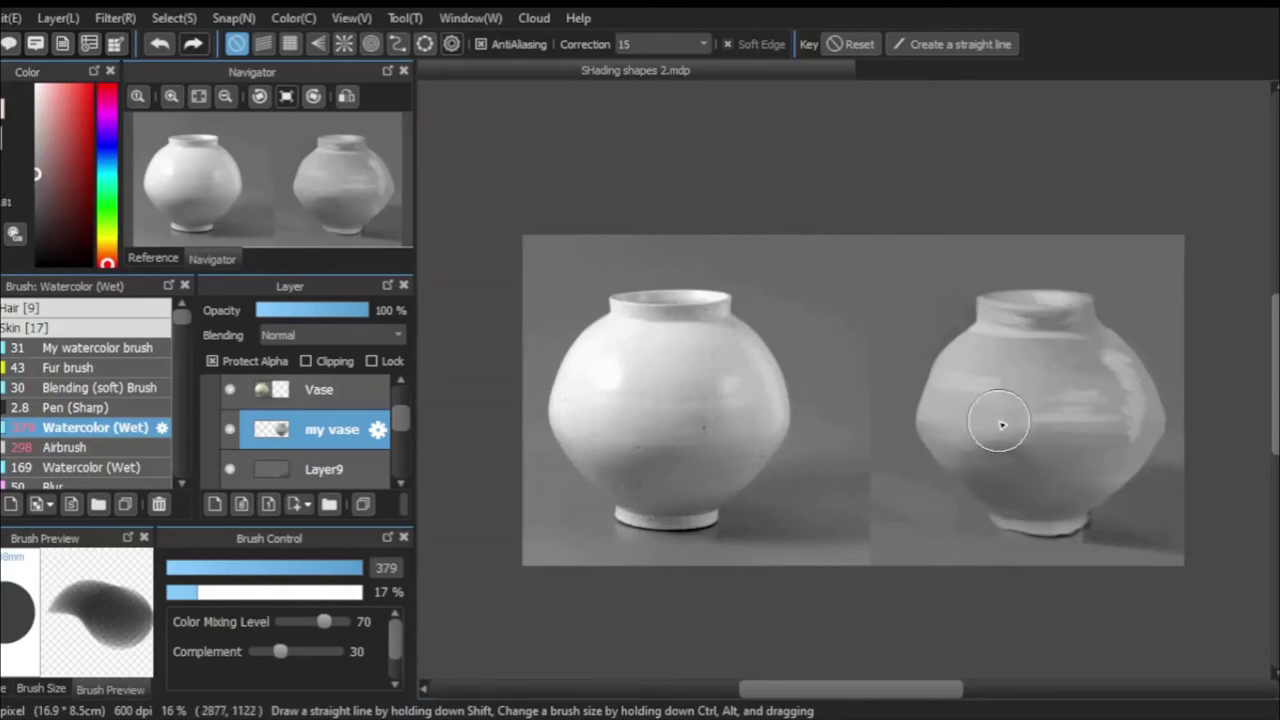
alt+click(923, 449)
mouse_move(923, 449)
mouse_down()
mouse_move(960, 437)
mouse_move(1131, 443)
mouse_up()
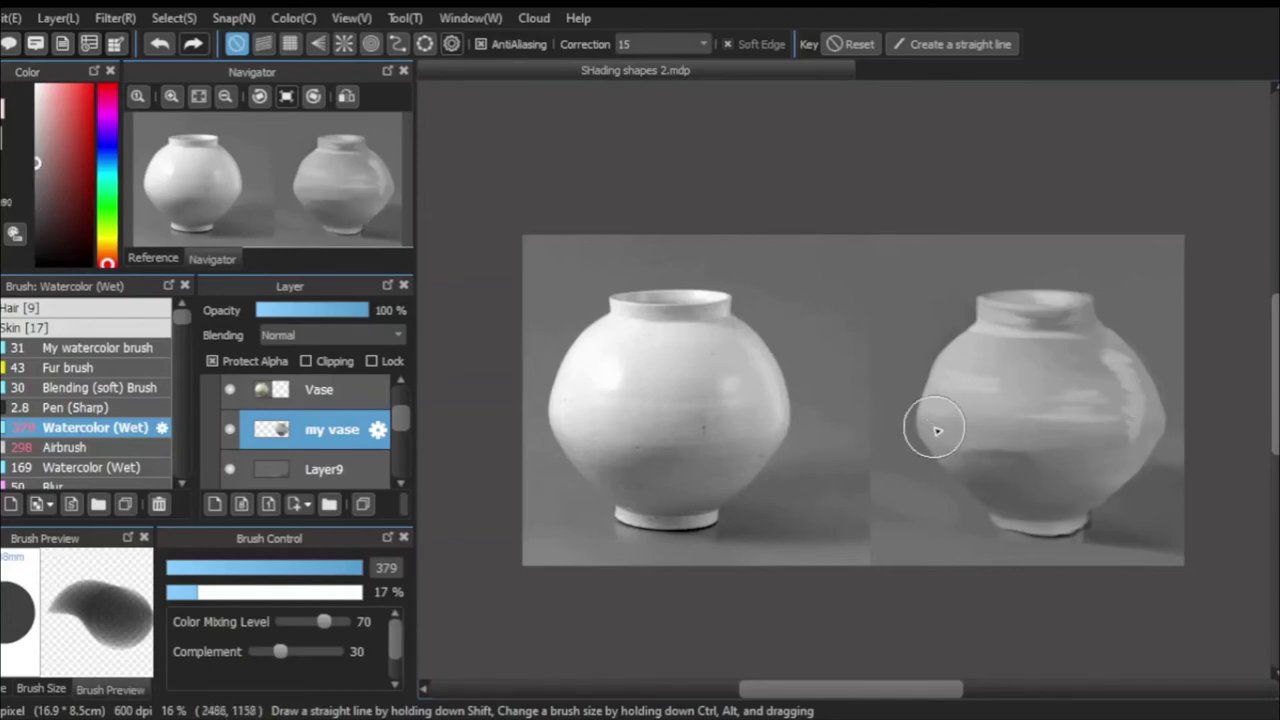
Sample a lighter grey from the vase and lighten a patch on its shoulder.
alt+click(990, 464)
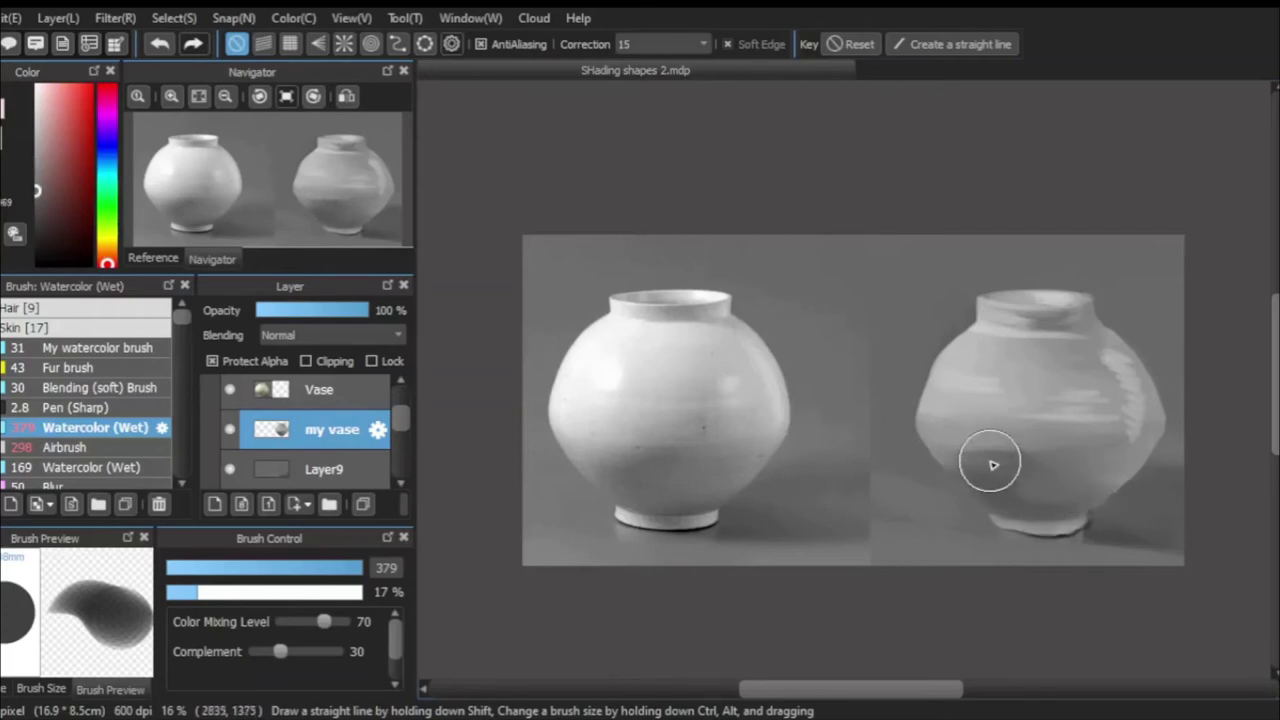
alt+click(1066, 446)
alt+click(1138, 436)
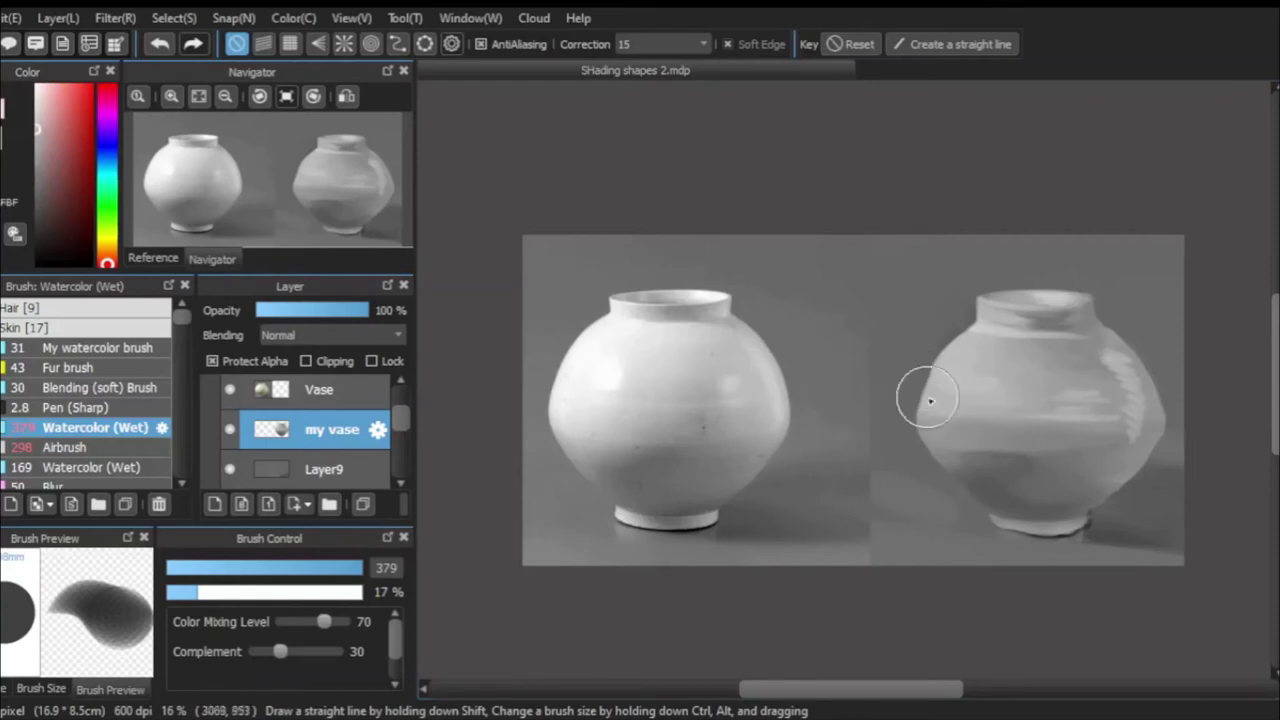
drag(995, 353, 985, 341)
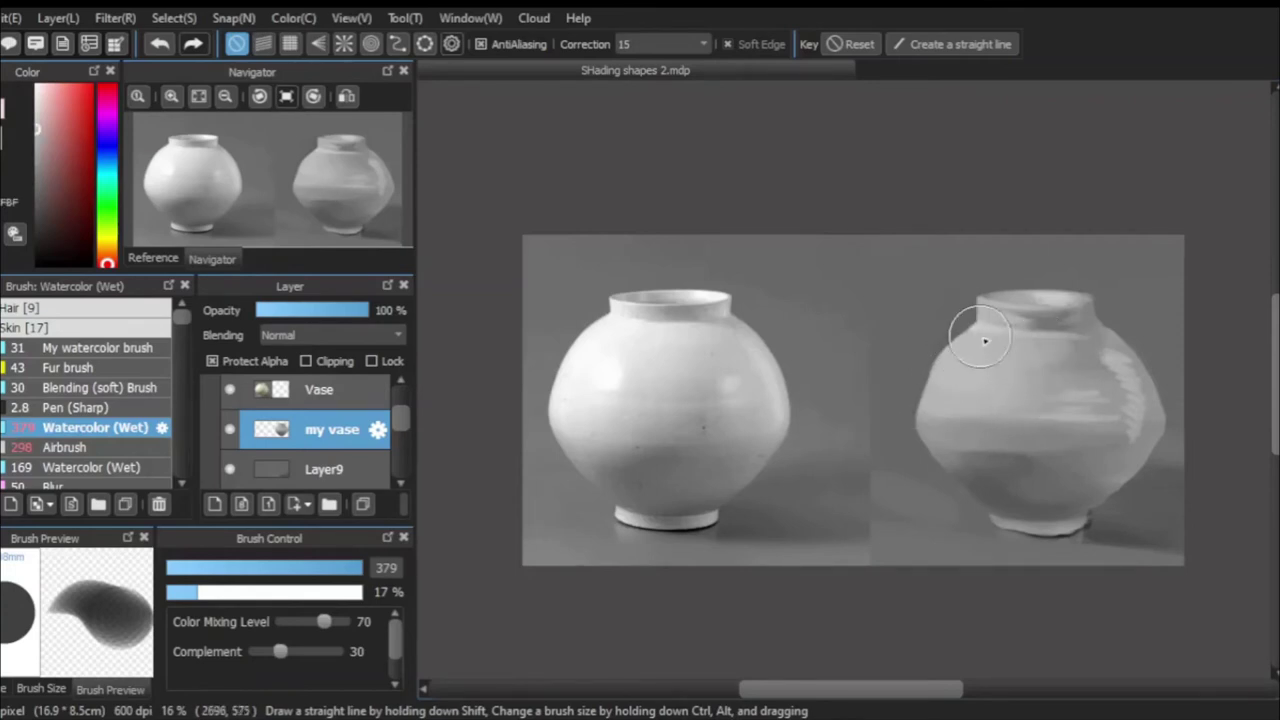
scroll(920, 290, up, 1)
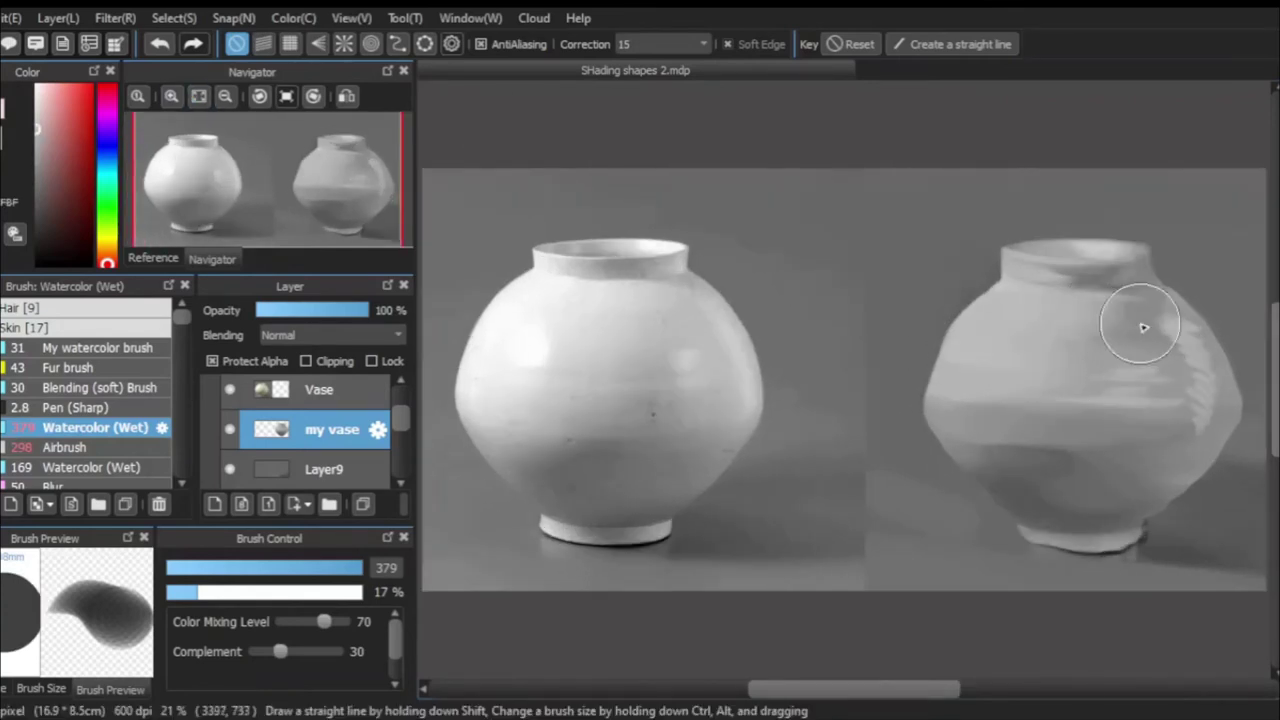
Paint over the right-shoulder highlight, then blend the left shoulder lighter at brush size 305.
mouse_move(1180, 314)
mouse_down()
mouse_move(1189, 380)
mouse_move(1123, 400)
mouse_move(1167, 332)
mouse_move(971, 391)
mouse_move(1049, 394)
mouse_move(1043, 346)
mouse_move(1184, 362)
mouse_move(966, 443)
mouse_move(1157, 423)
mouse_move(1200, 371)
mouse_move(1143, 293)
mouse_move(963, 423)
mouse_move(980, 357)
mouse_move(1066, 380)
mouse_move(1089, 428)
mouse_move(1163, 403)
mouse_move(977, 385)
mouse_move(1051, 417)
mouse_move(1137, 411)
mouse_move(1166, 371)
mouse_move(1108, 345)
mouse_move(1134, 320)
mouse_move(1123, 391)
mouse_move(1137, 366)
mouse_move(1112, 257)
mouse_move(403, 448)
mouse_up()
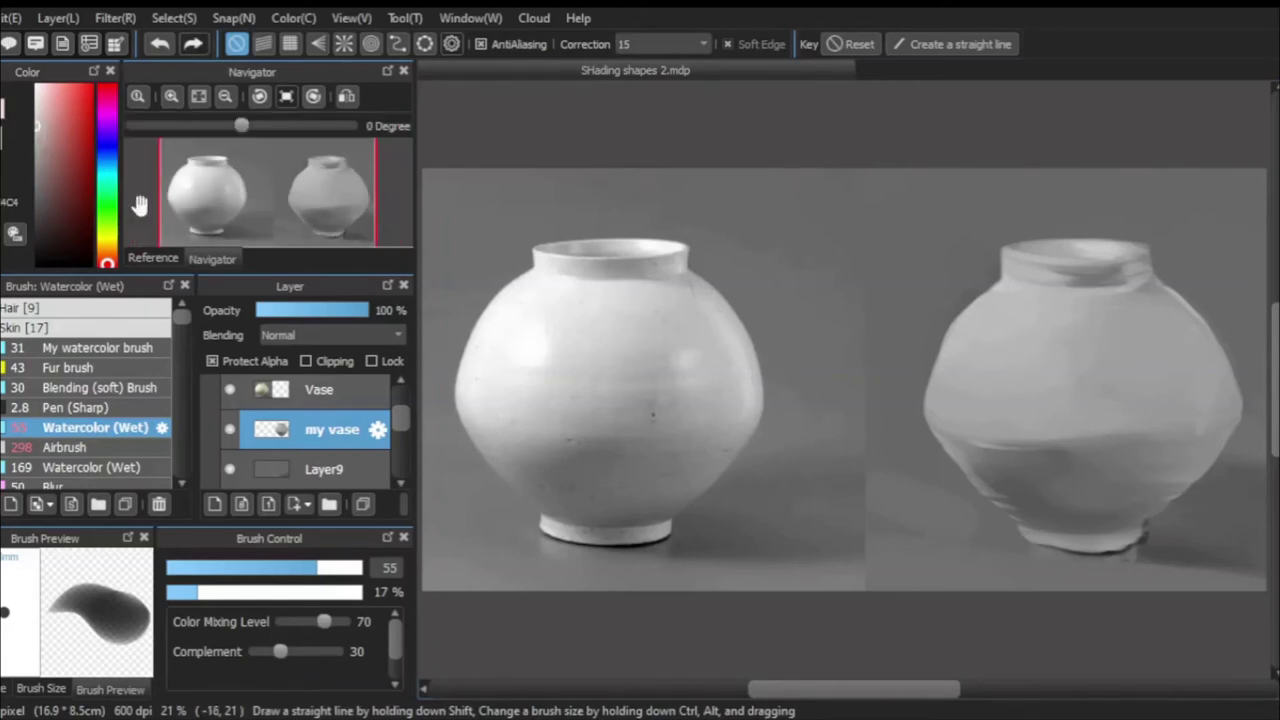
drag(137, 206, 820, 400)
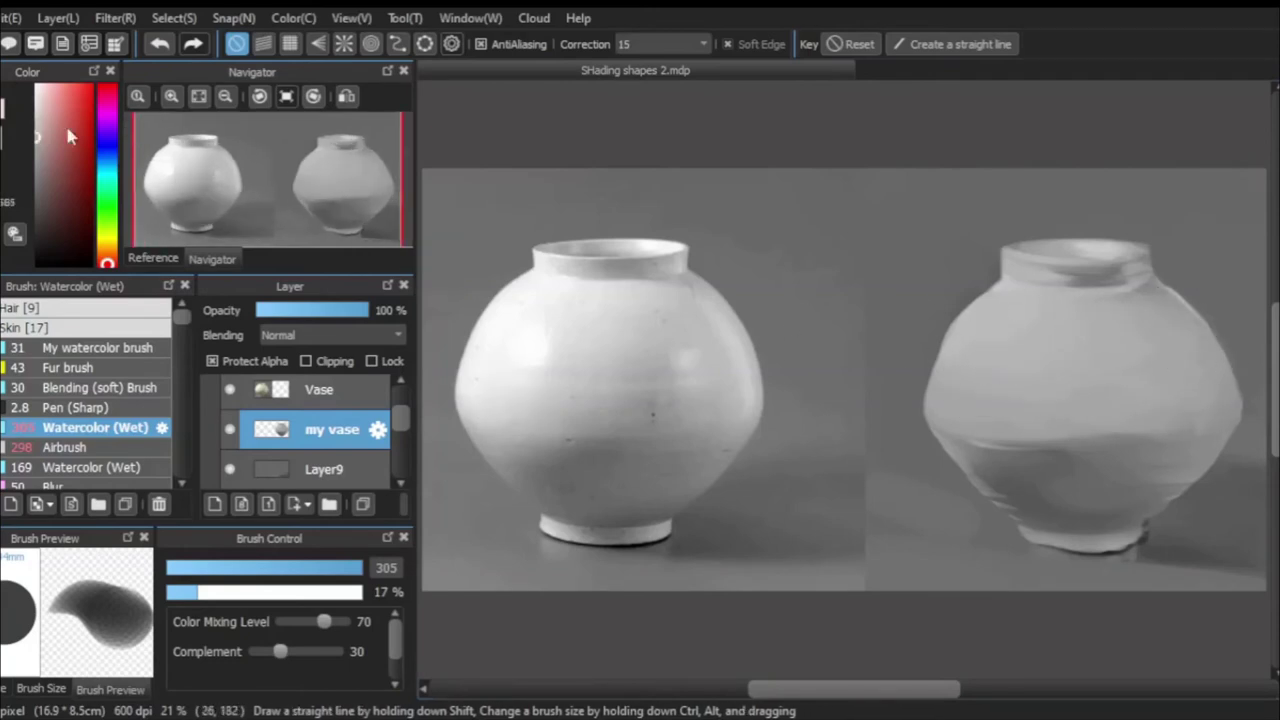
mouse_move(981, 337)
mouse_down()
mouse_move(900, 391)
mouse_move(903, 409)
mouse_move(1099, 406)
mouse_up()
Rework the mid-body shading with a darker grey, then sample greys from the reference vase.
alt+click(1082, 342)
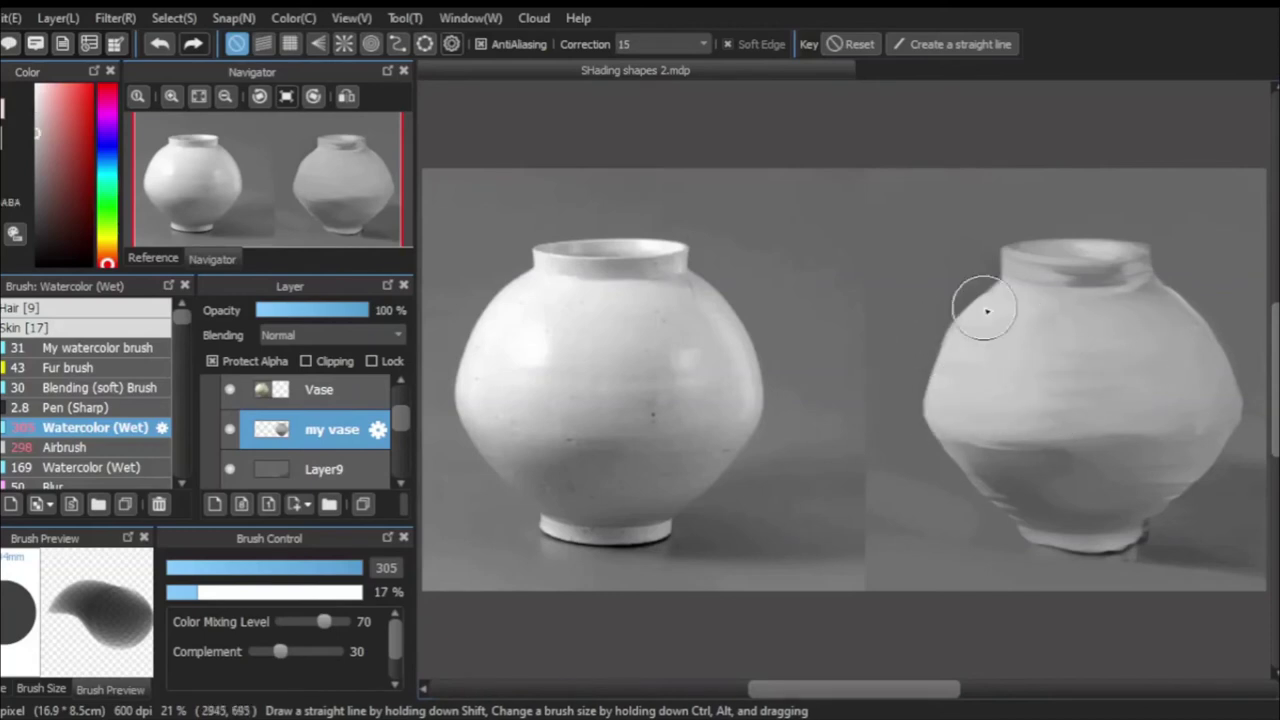
drag(980, 294, 1006, 403)
mouse_move(1006, 337)
mouse_down()
mouse_move(1093, 428)
mouse_move(1183, 409)
mouse_move(1123, 369)
mouse_move(1103, 337)
mouse_up()
alt+click(1092, 380)
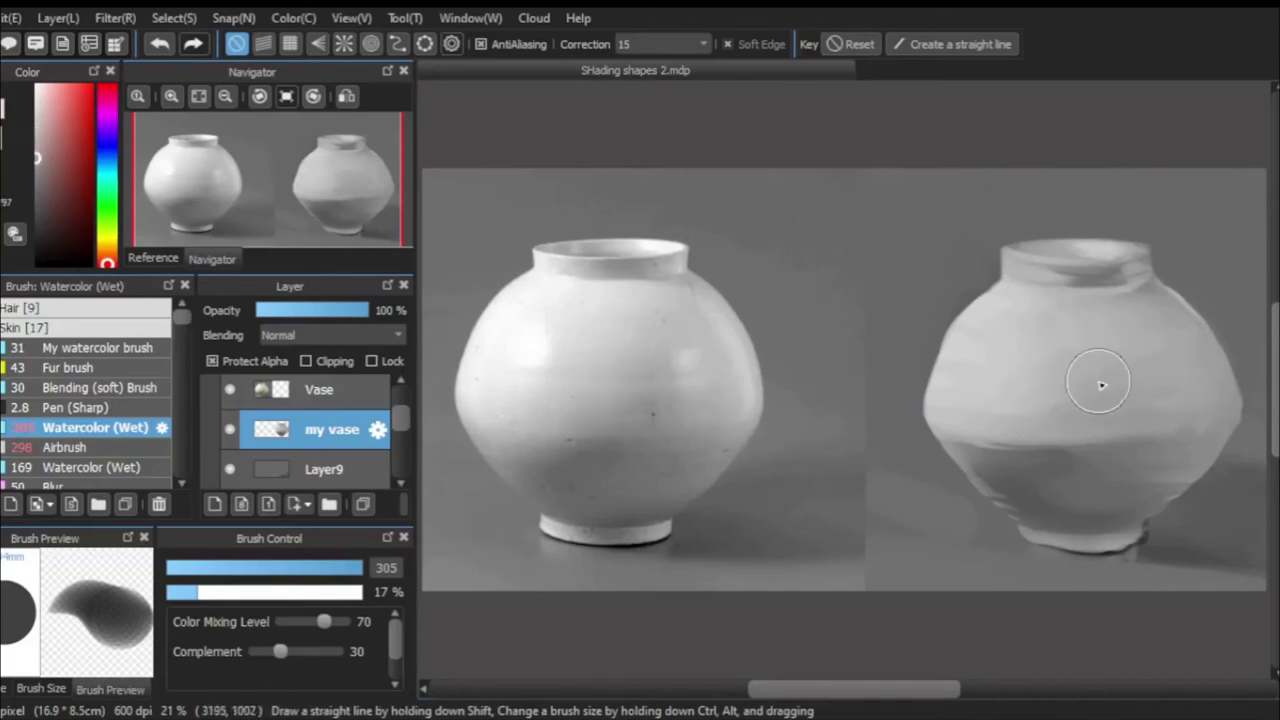
alt+click(523, 374)
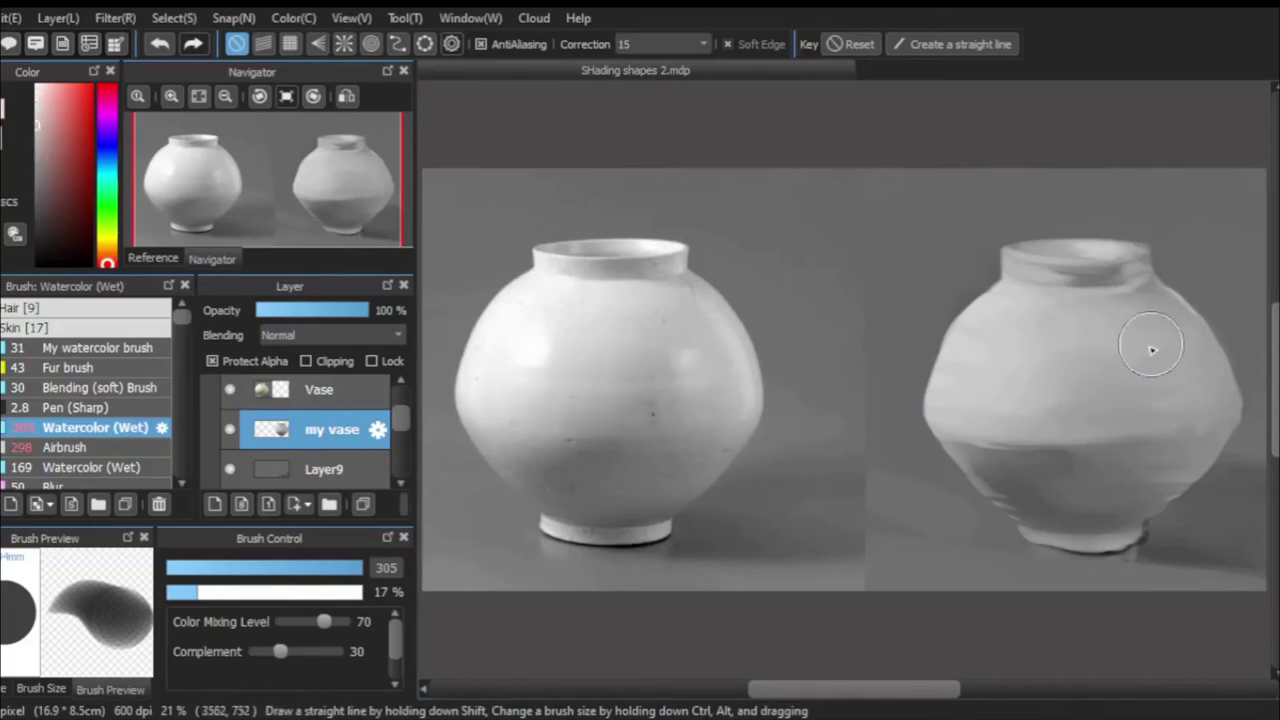
alt+click(737, 303)
alt+click(1195, 318)
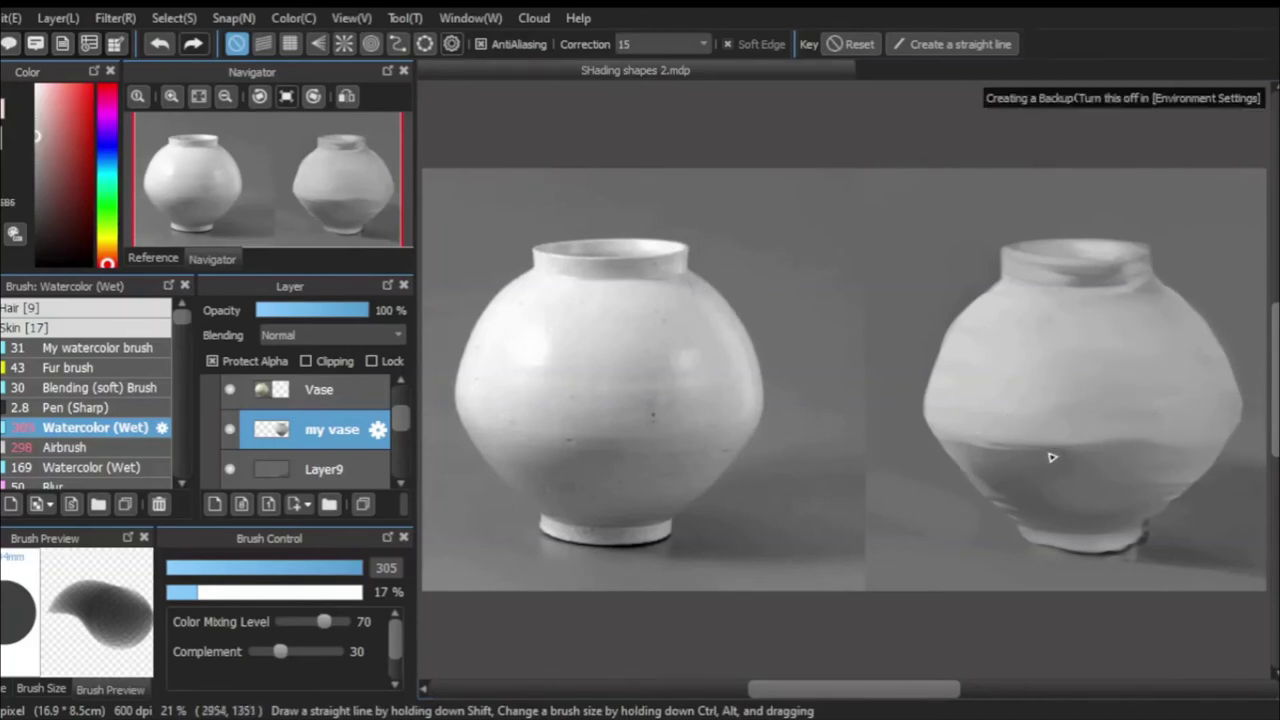
Switch to the soft airbrush at 8% strength.
key(b)
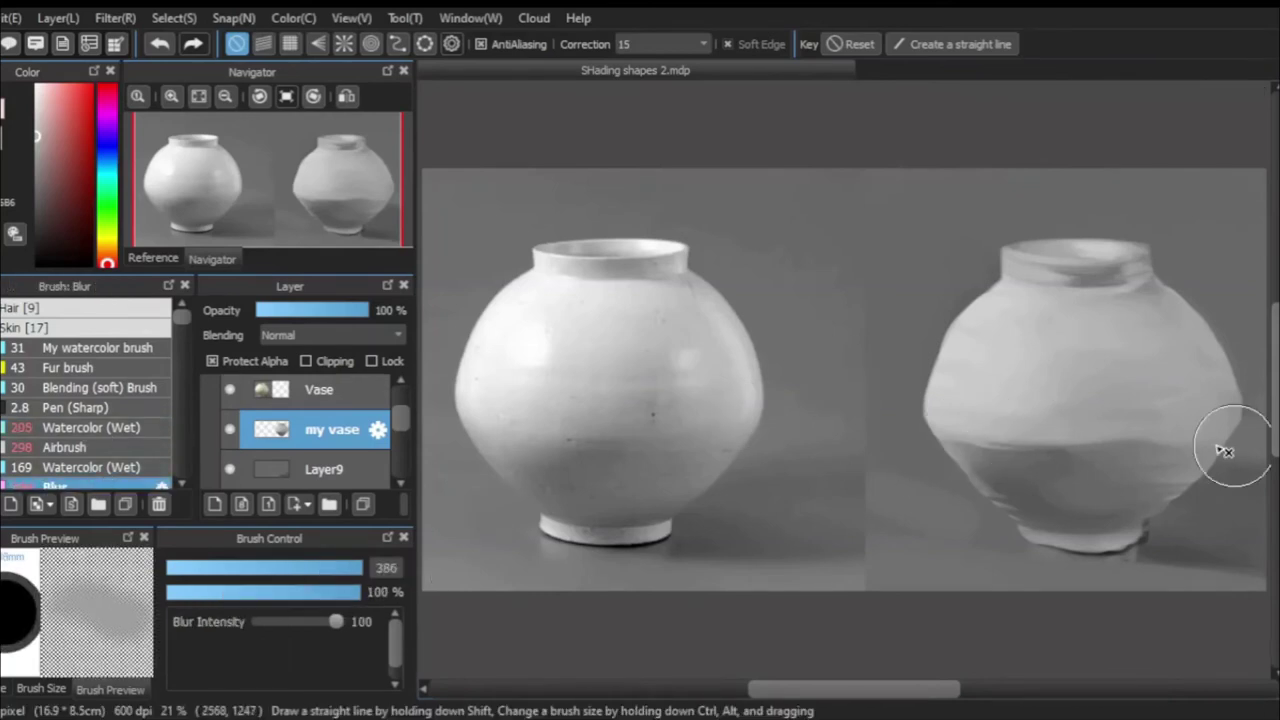
key(a)
key(8)
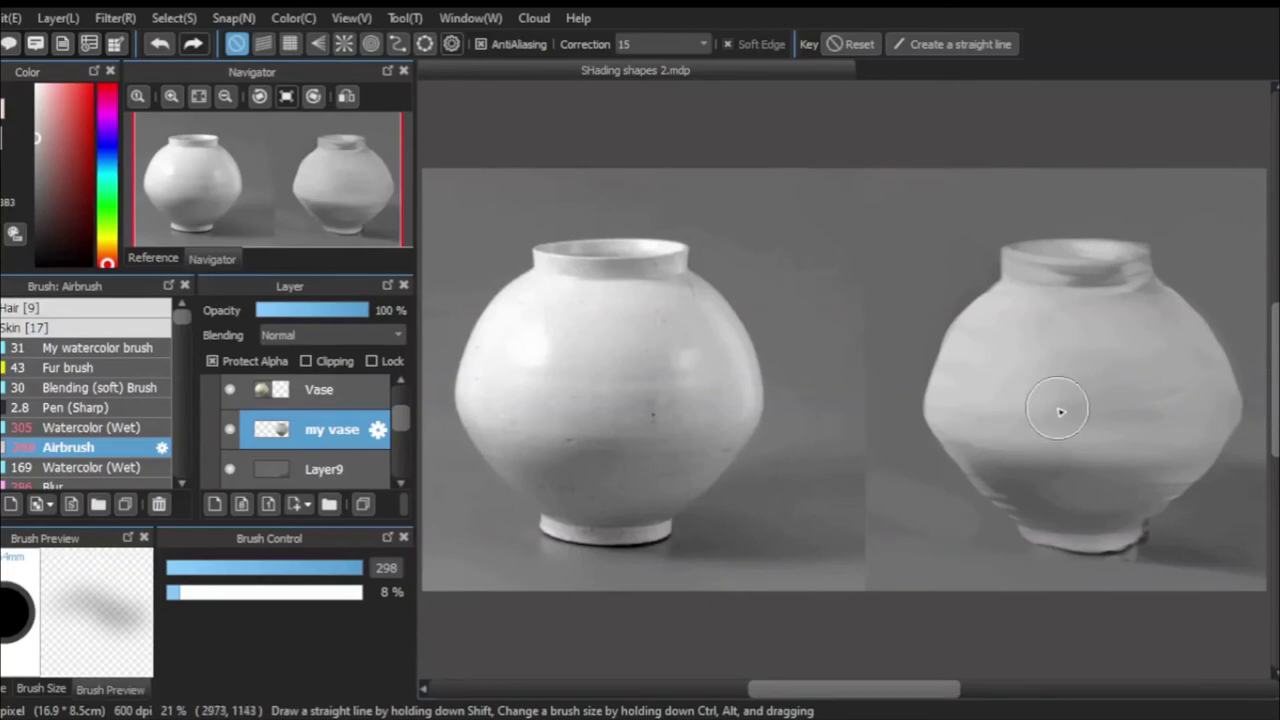
Sample light greys from both jars and a highlight grey, ready for Watercolor (Wet).
alt+click(943, 466)
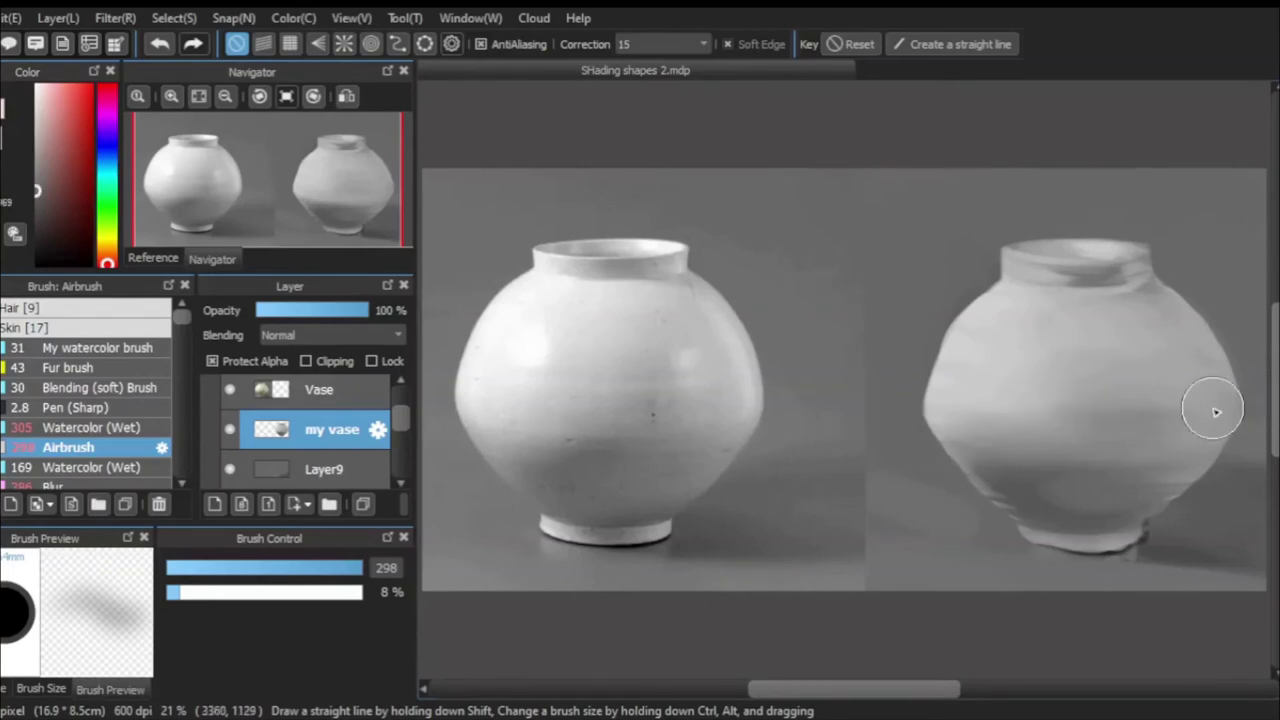
alt+click(688, 340)
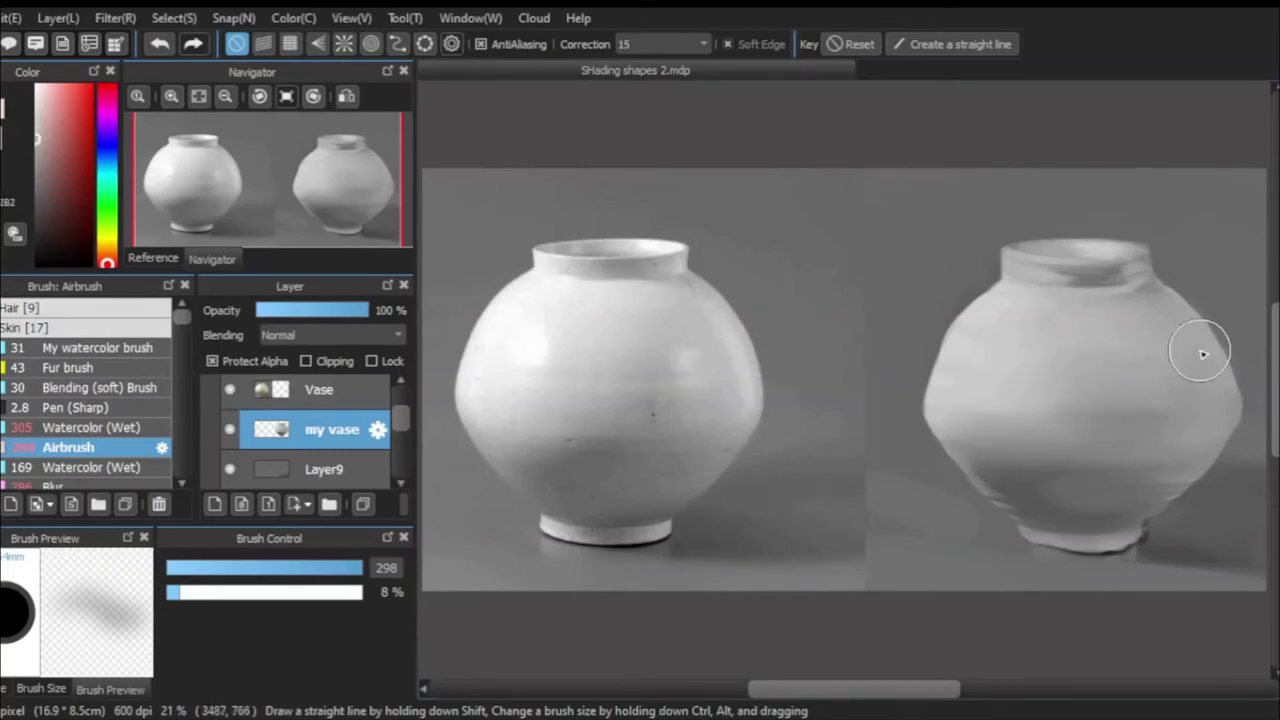
alt+click(1048, 423)
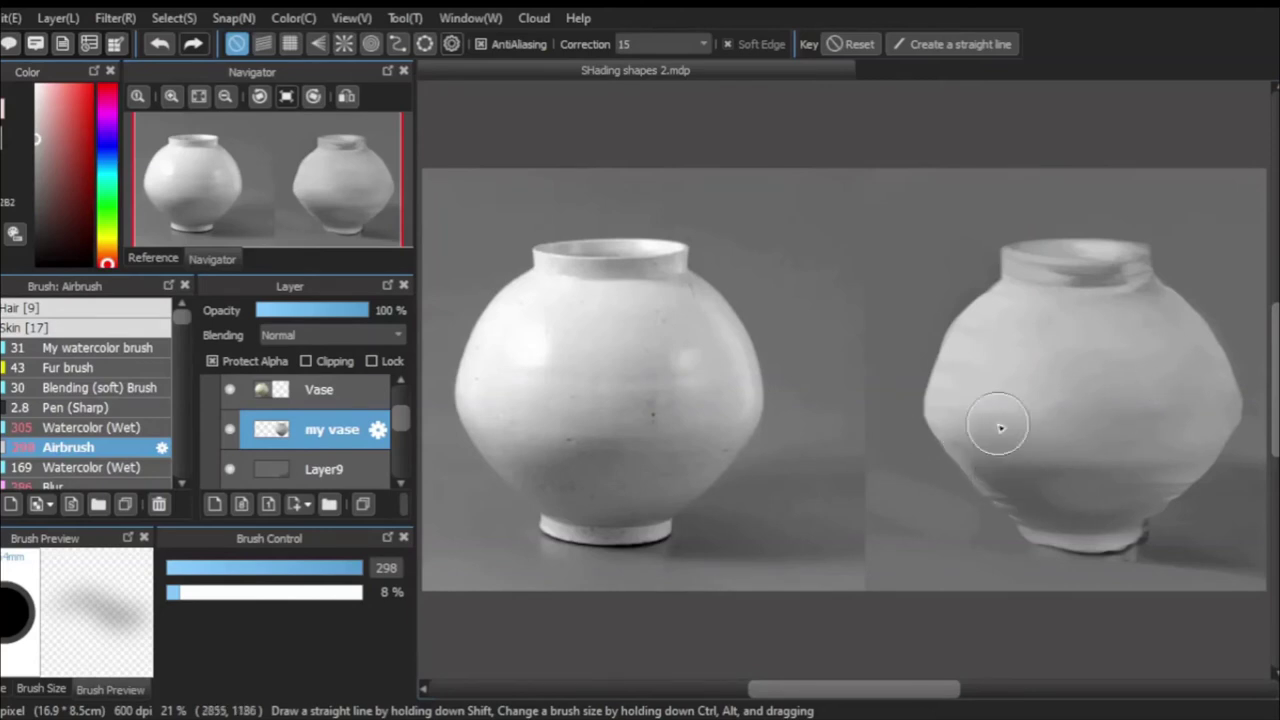
click(28, 112)
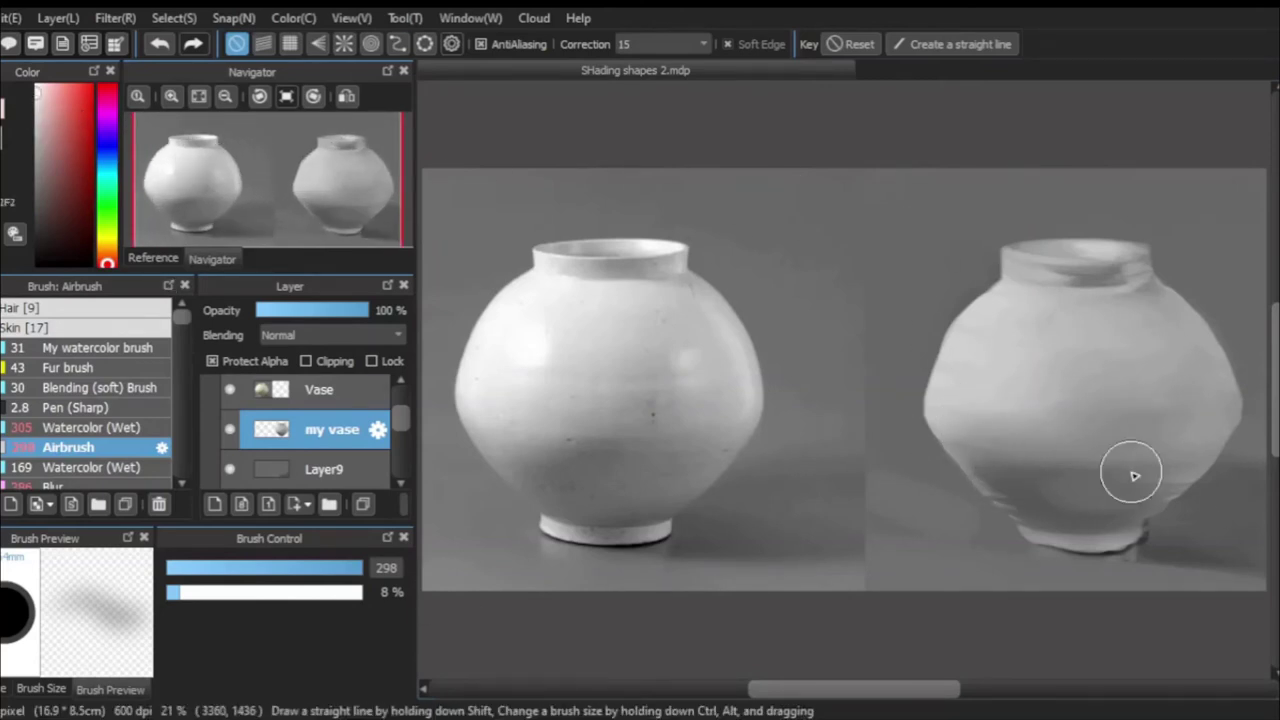
click(120, 430)
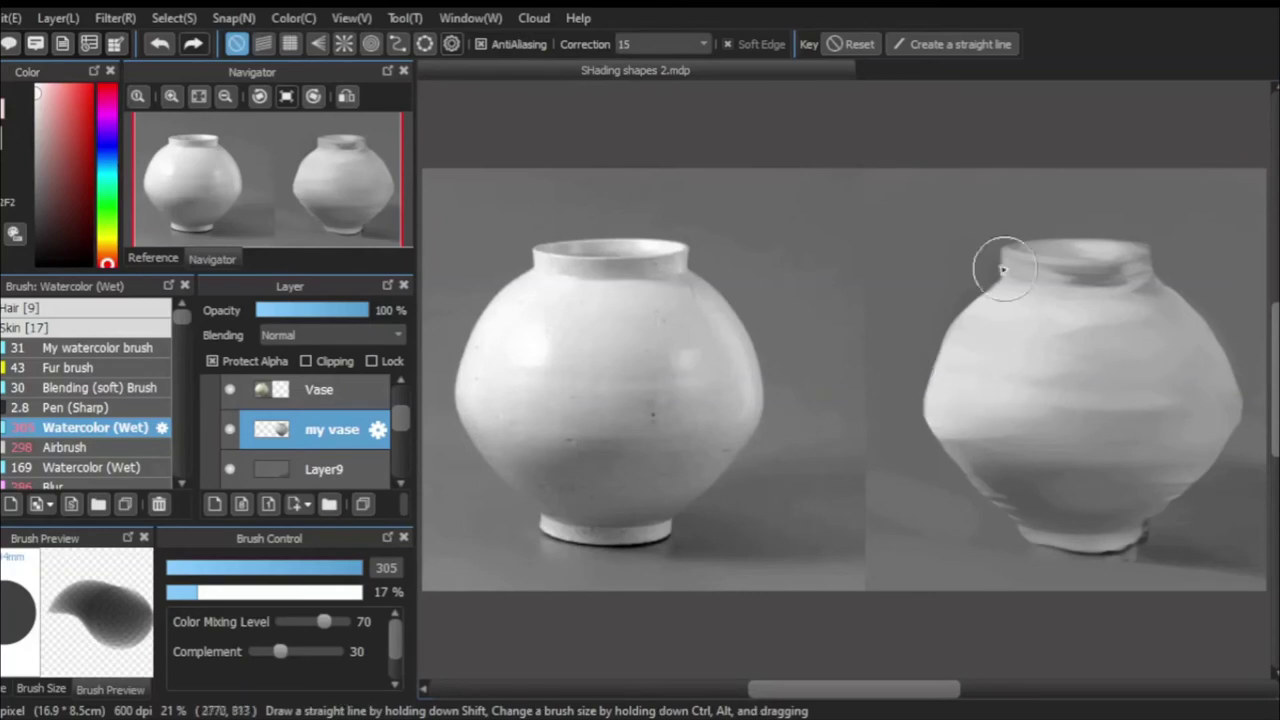
At brush size 224, blend the painted jar's bright highlight, then pick pure white.
drag(1034, 288, 443, 534)
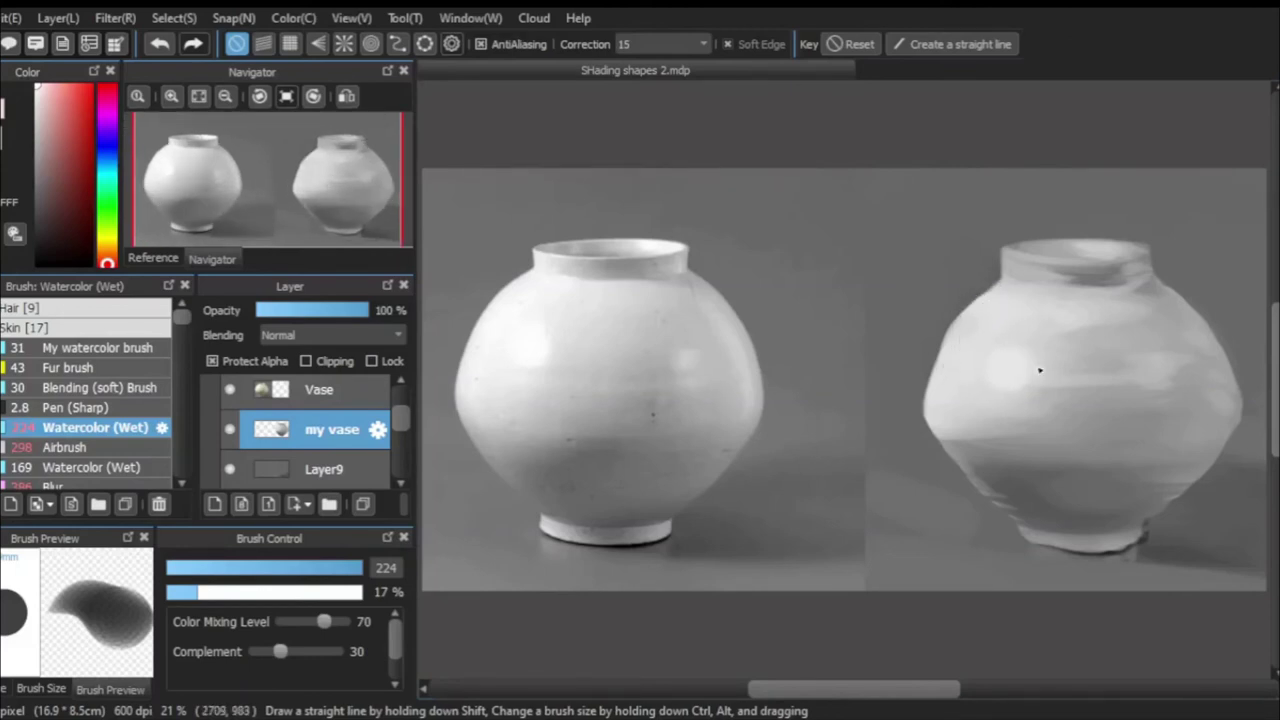
drag(990, 293, 1024, 320)
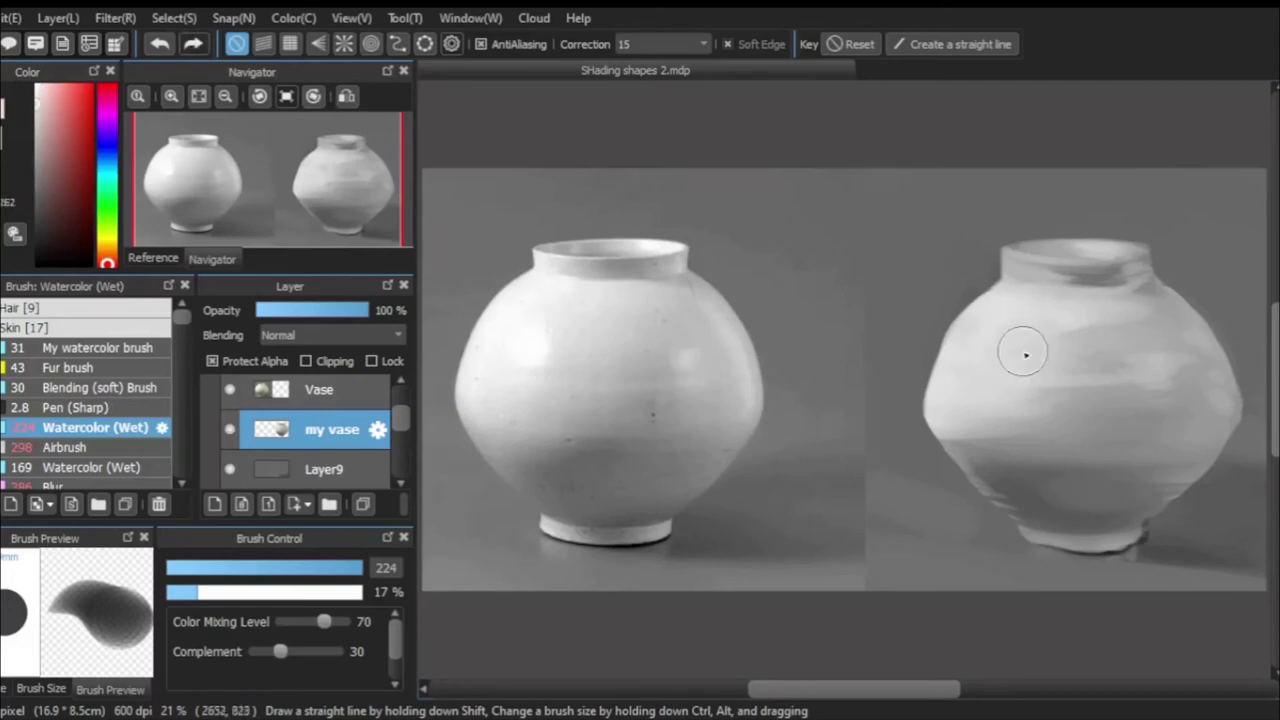
click(36, 100)
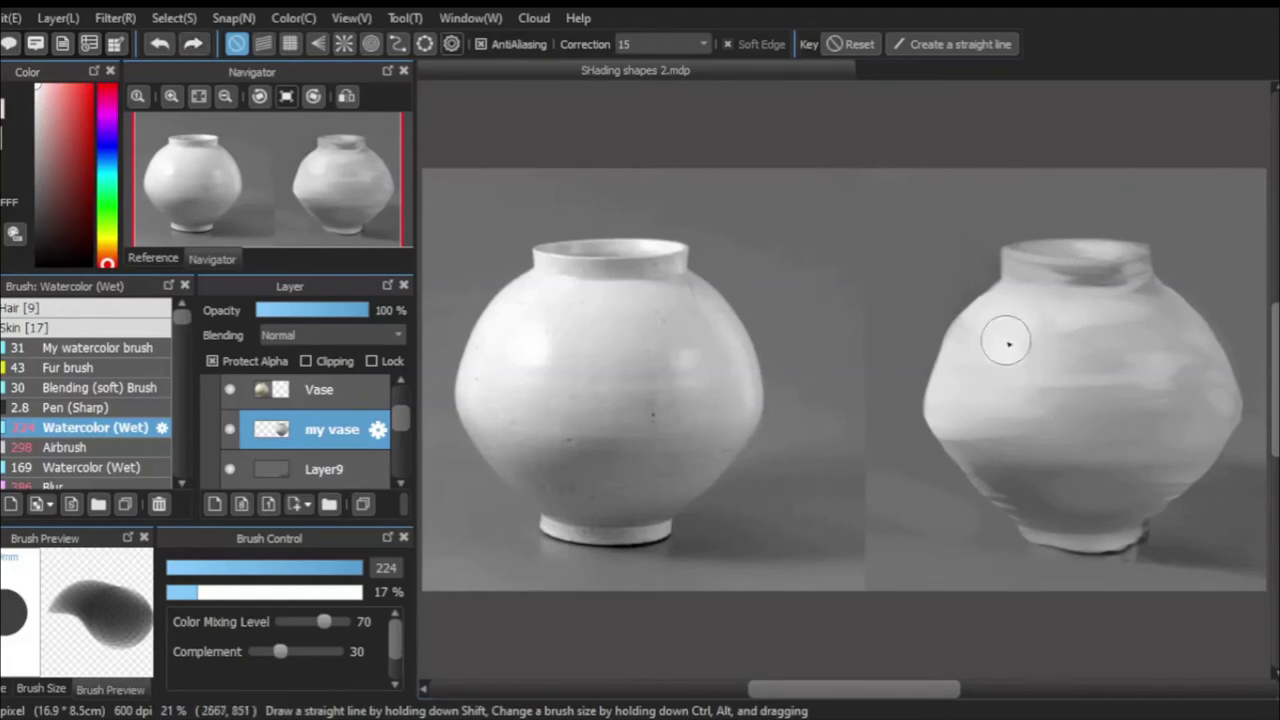
scroll(963, 300, down, 1)
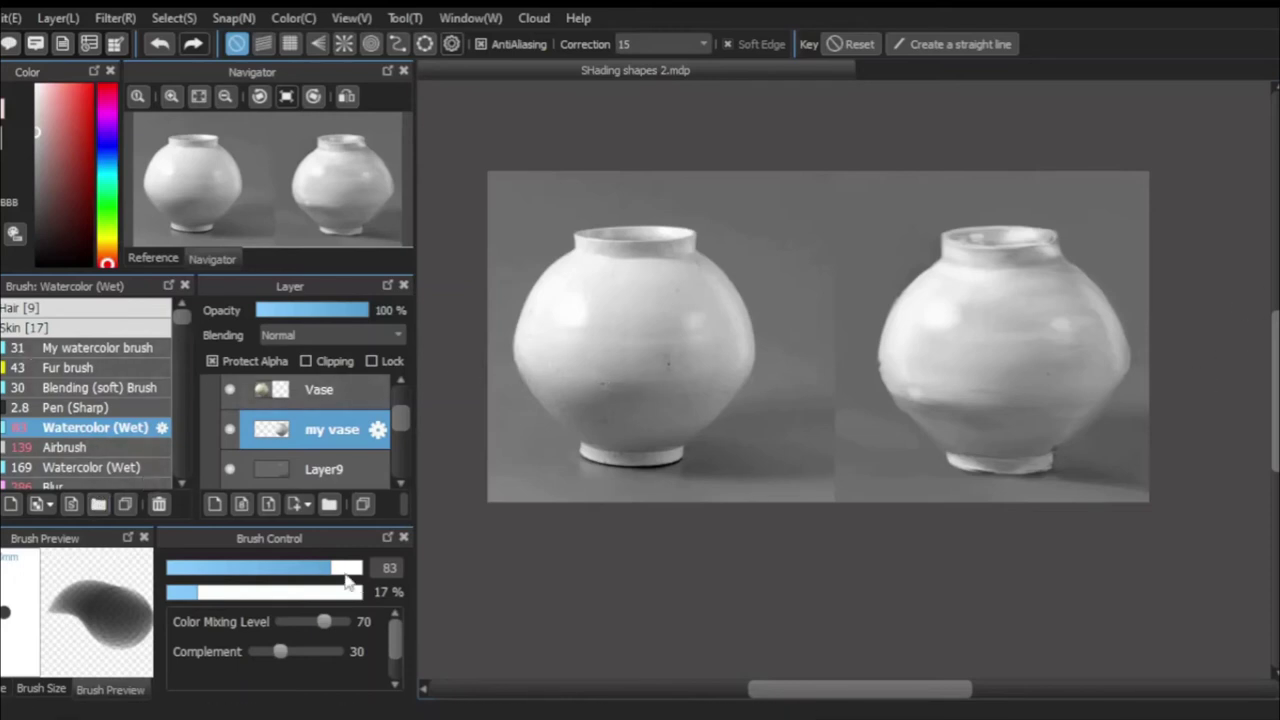
Airbrush a sampled light grey over the jar's lower-left at 31% opacity, size 266.
click(119, 456)
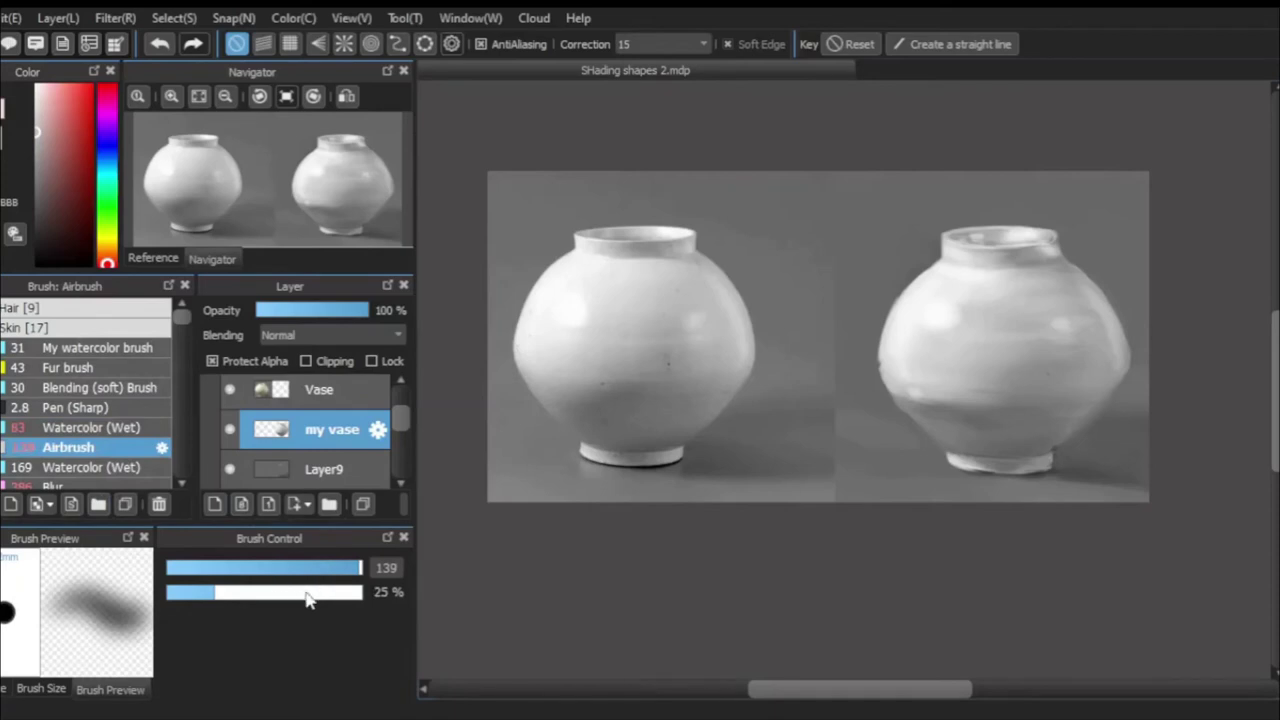
click(260, 593)
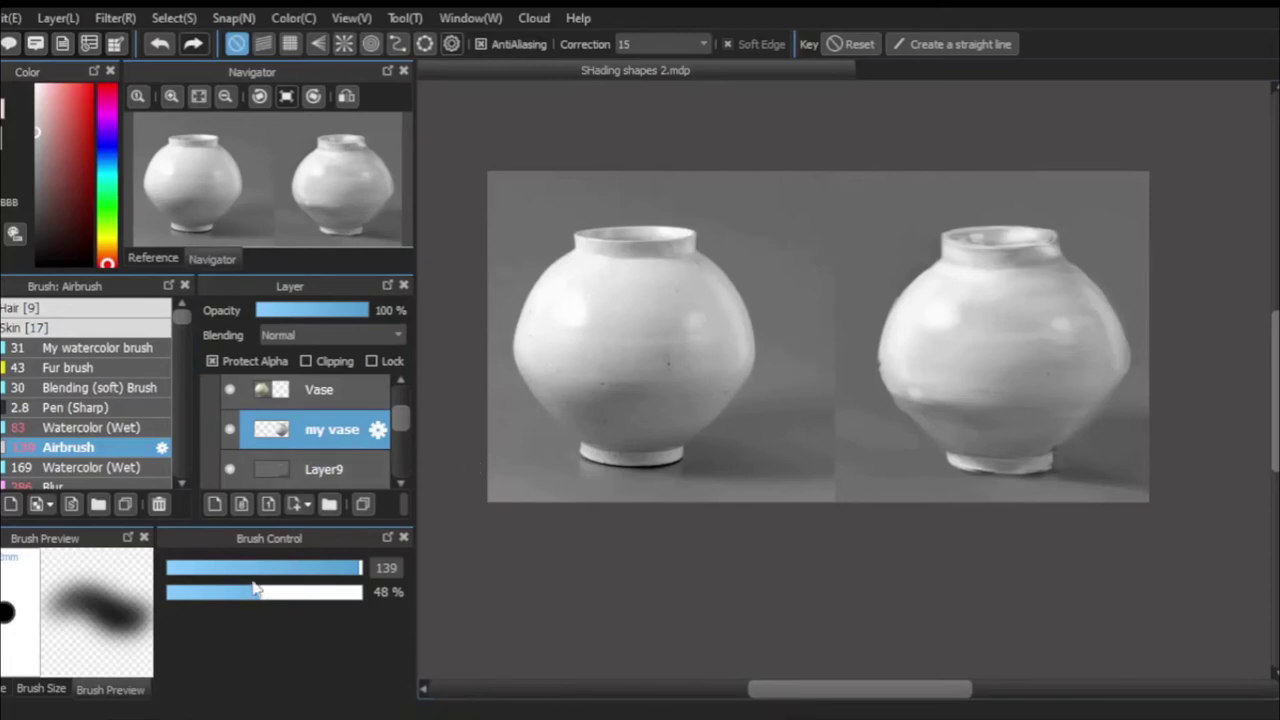
drag(318, 607, 330, 594)
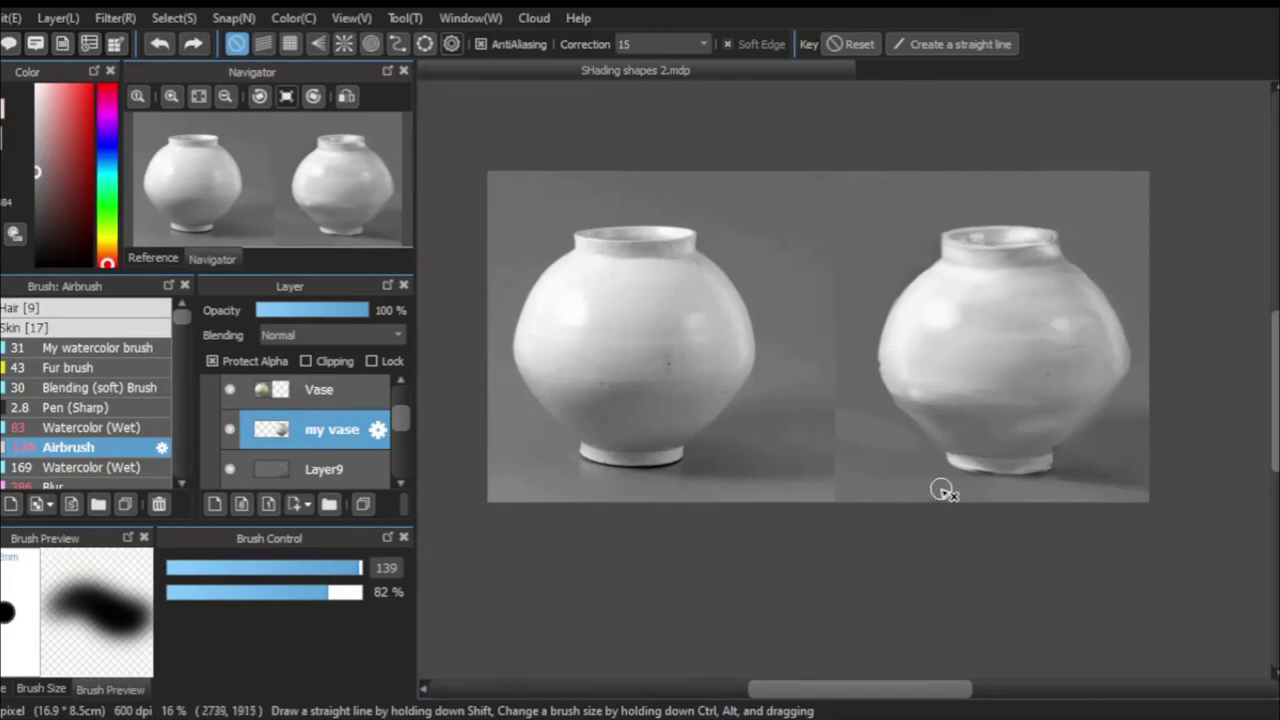
click(227, 592)
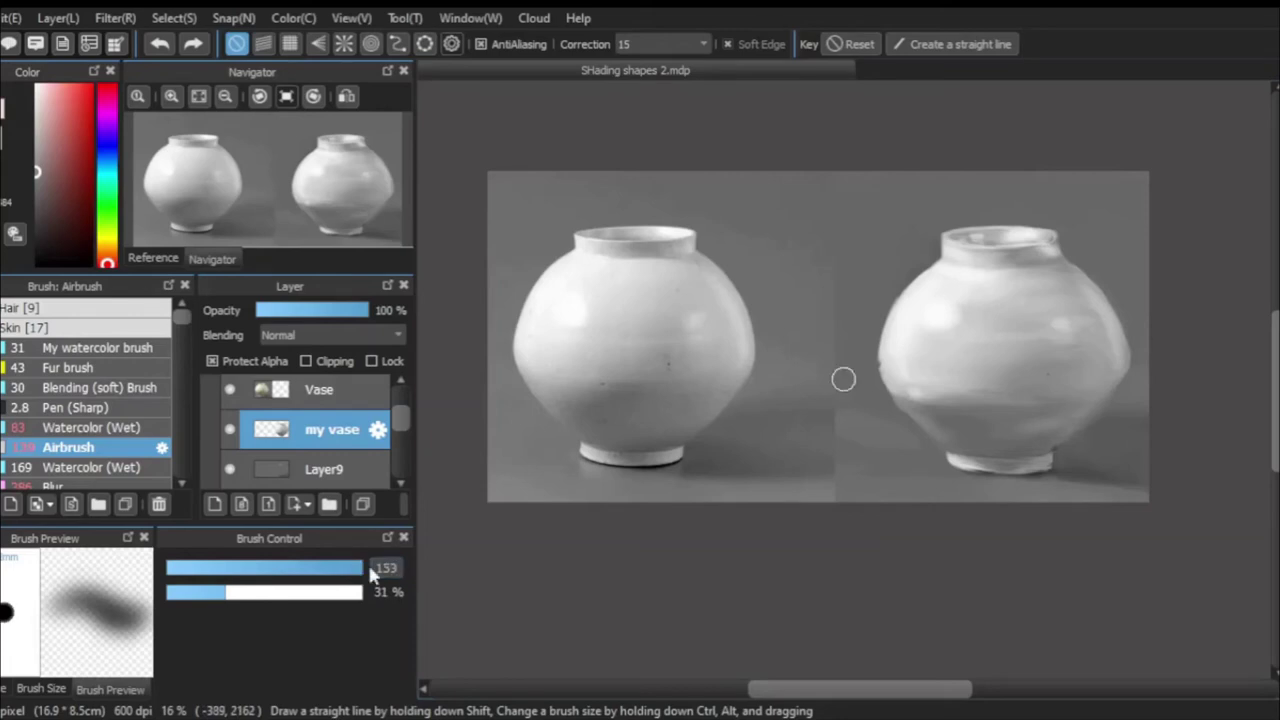
drag(370, 570, 391, 571)
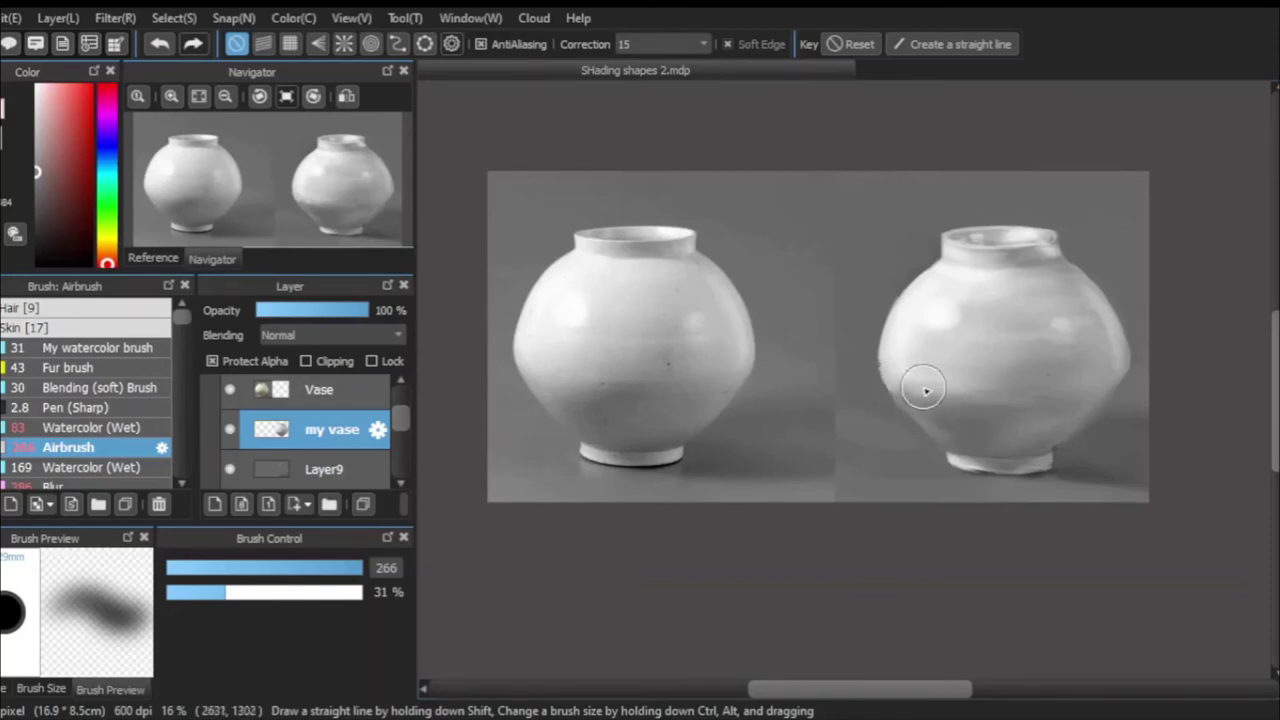
alt+click(880, 390)
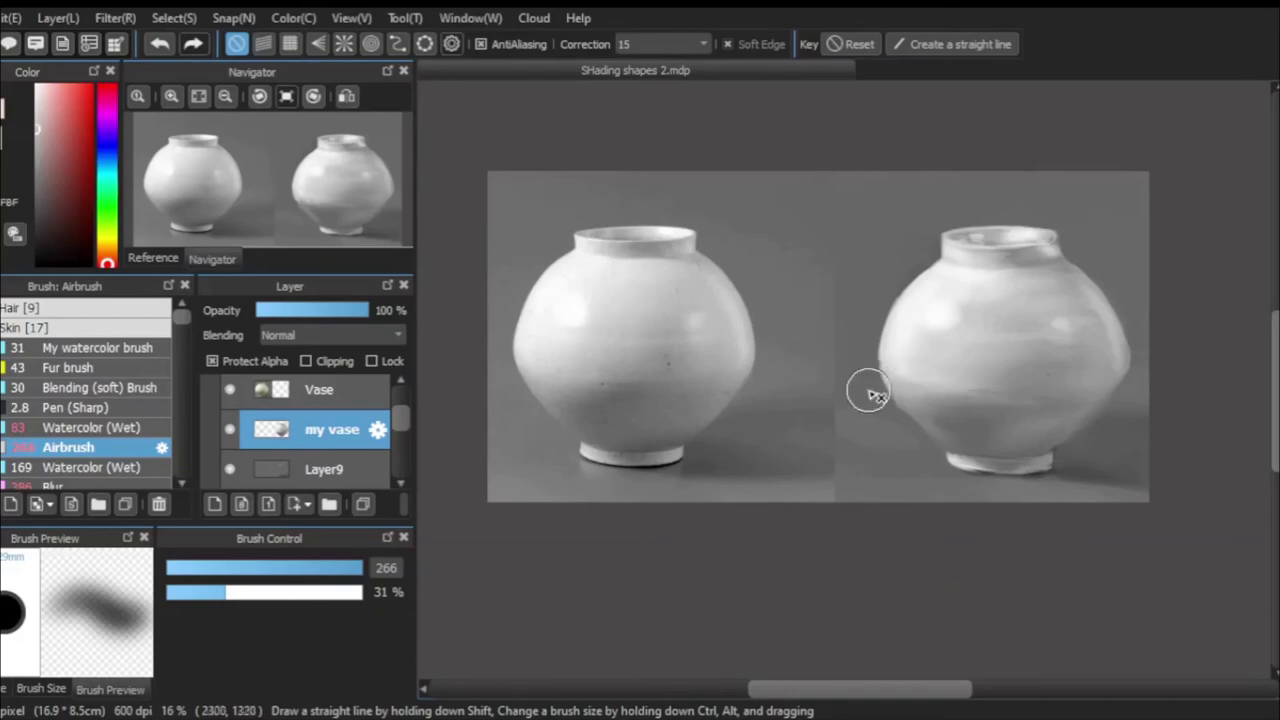
drag(871, 391, 994, 449)
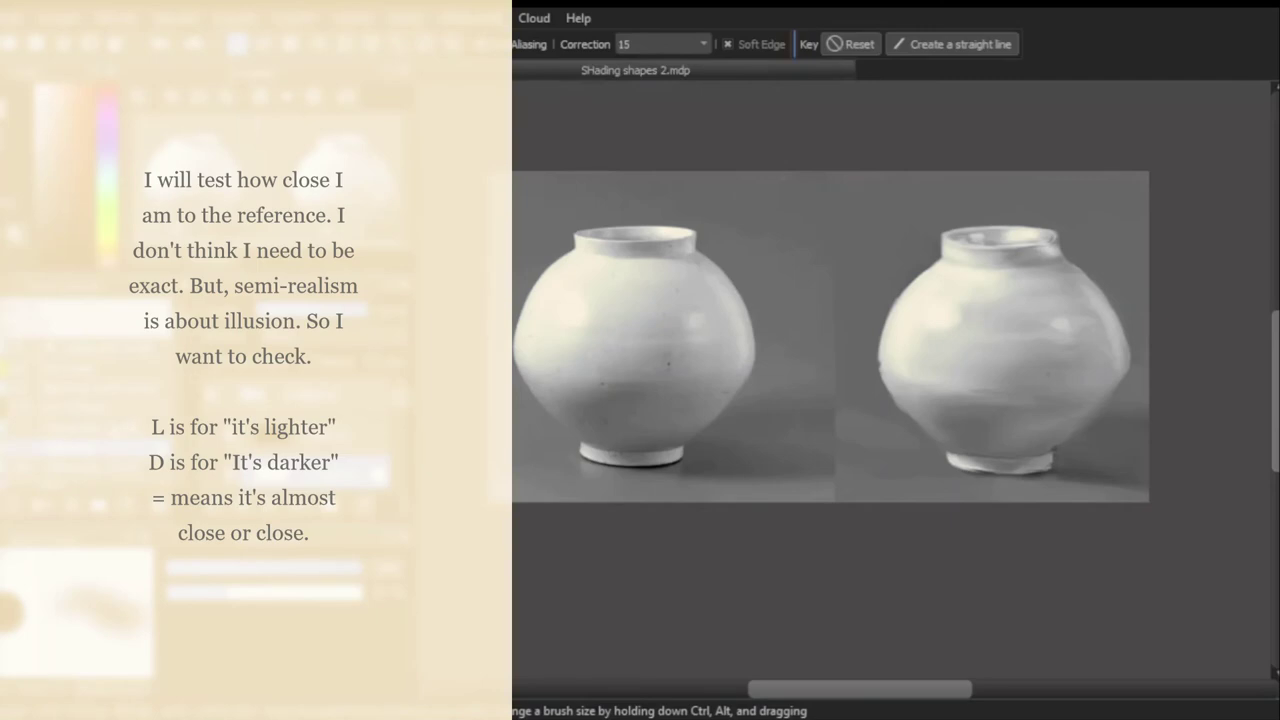
Dab one light grey swatch beside each jar's top in the background.
drag(766, 197, 771, 196)
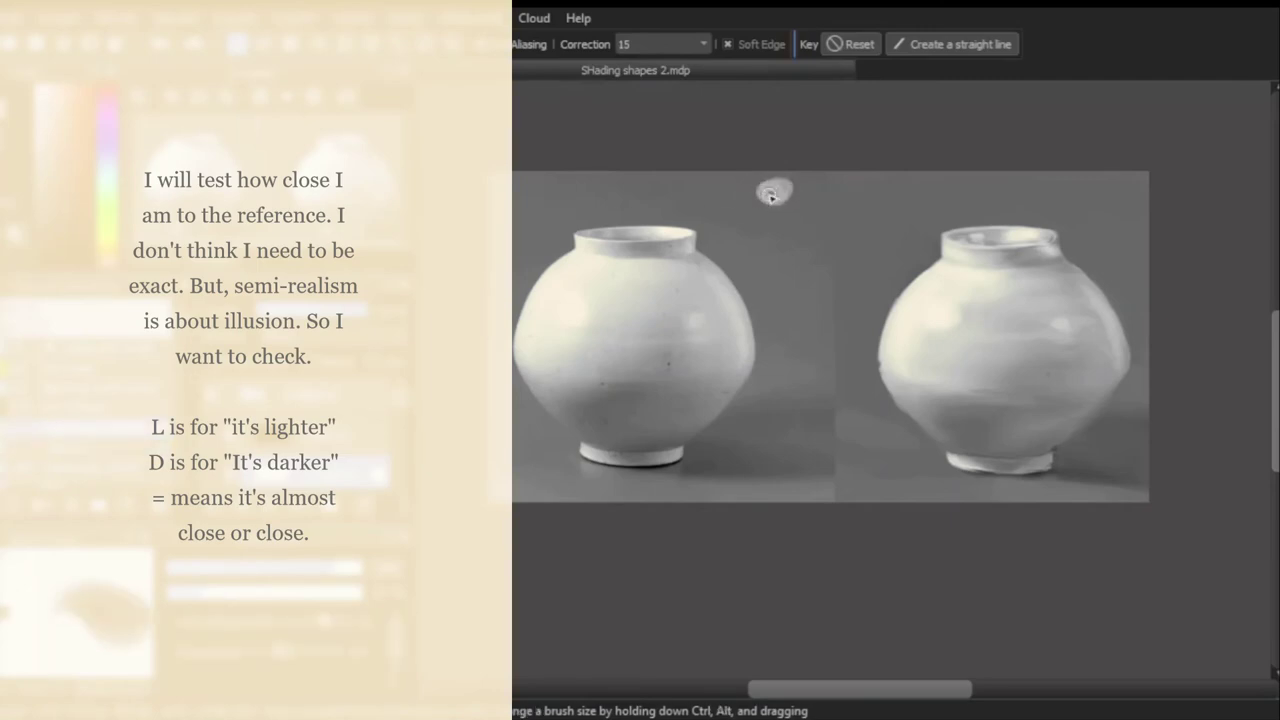
drag(866, 195, 879, 203)
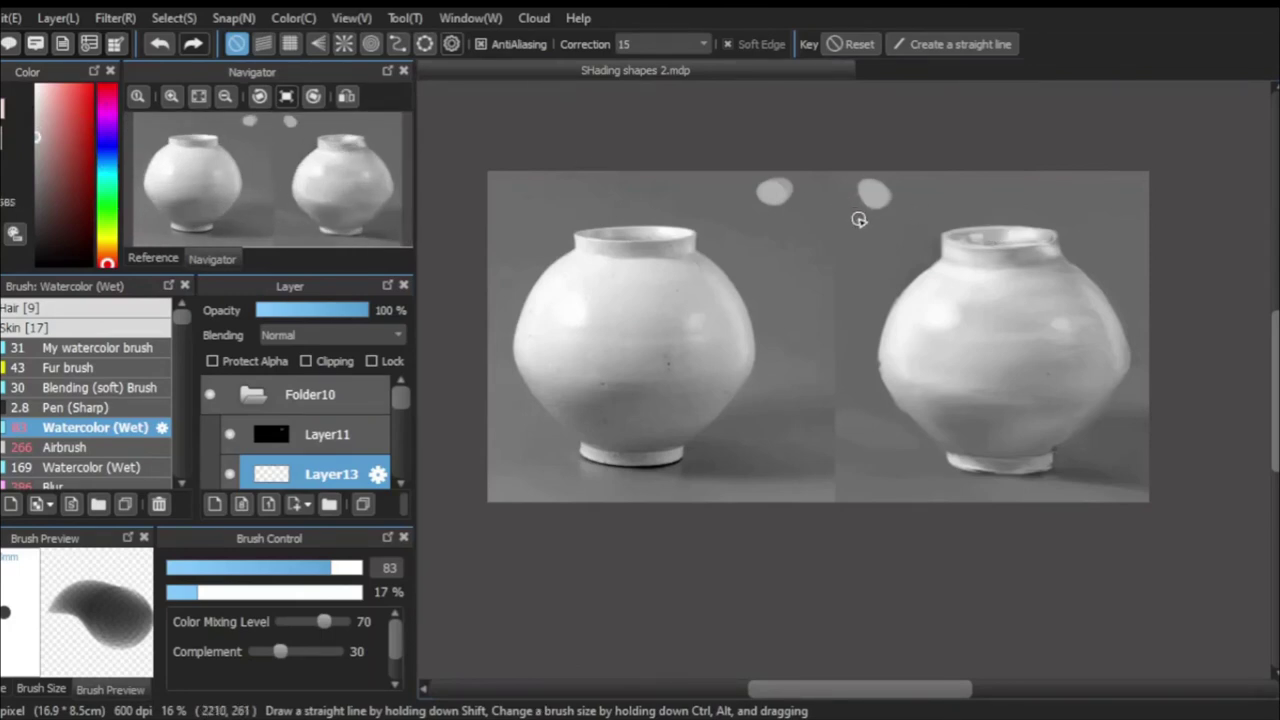
Label the first swatch pair D and L, then add and label a second row using the rim grey.
drag(905, 185, 910, 197)
drag(731, 182, 737, 195)
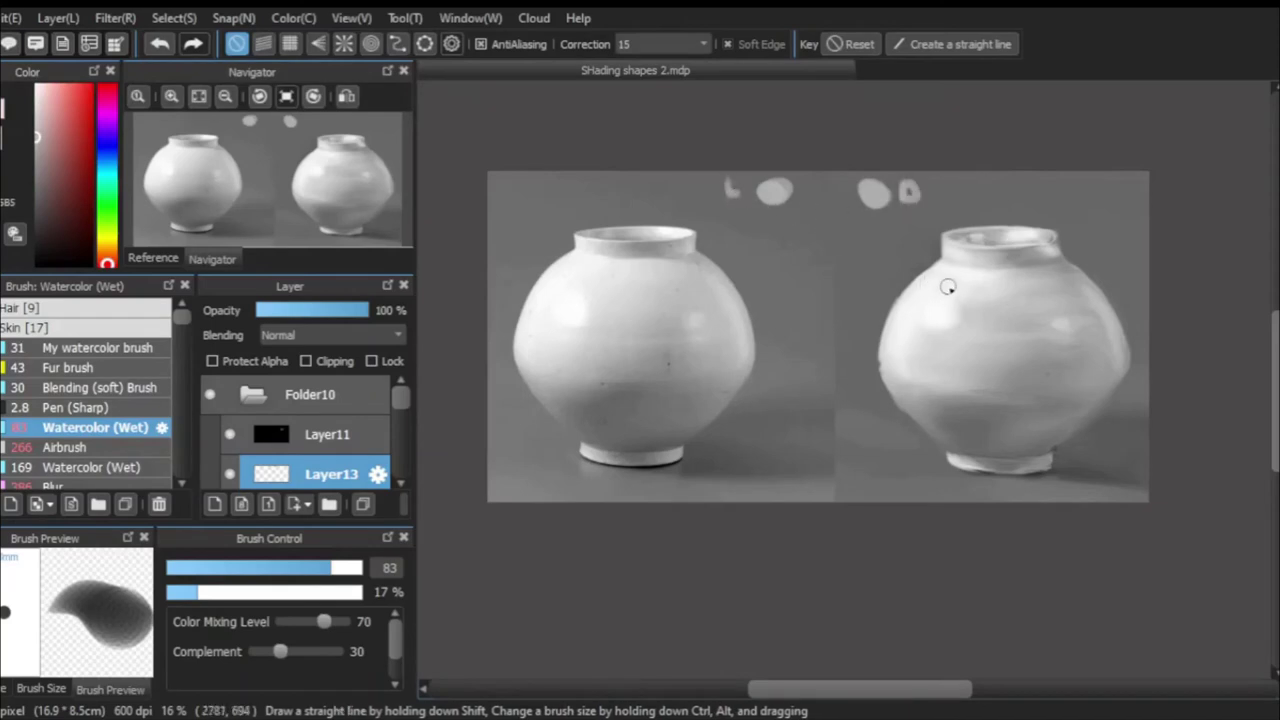
alt+click(1000, 259)
drag(872, 236, 867, 239)
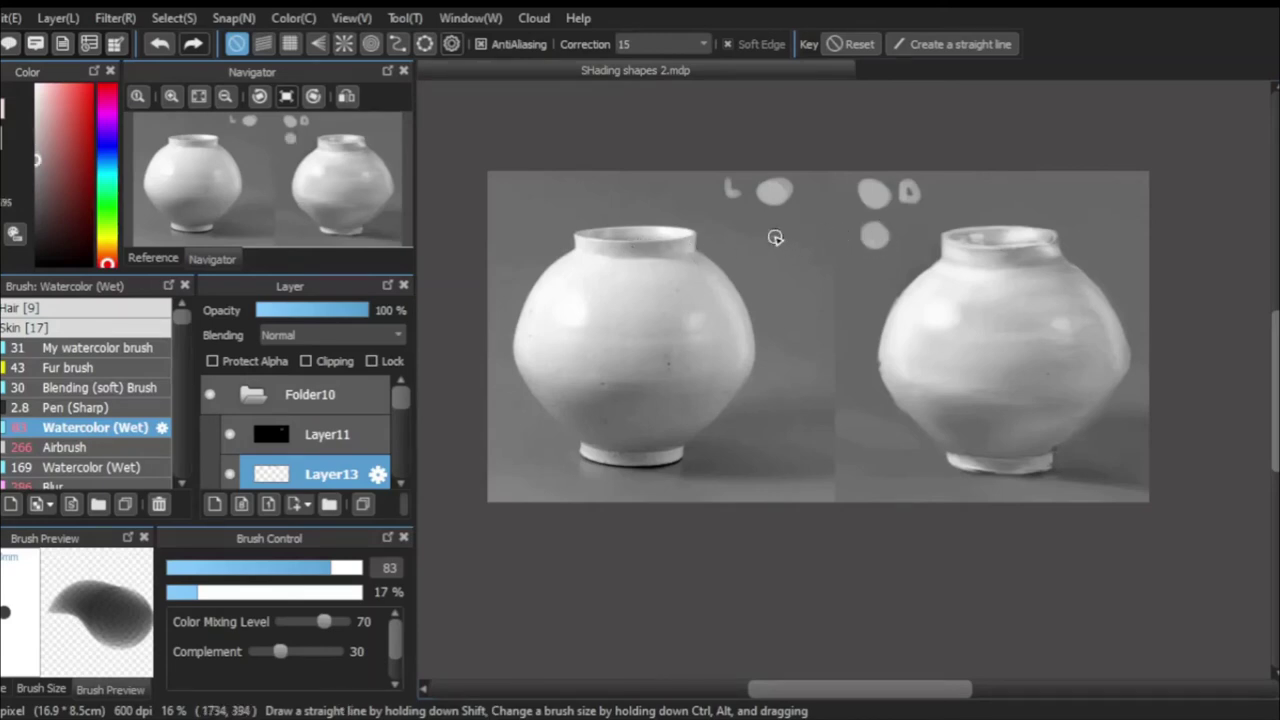
drag(775, 238, 785, 232)
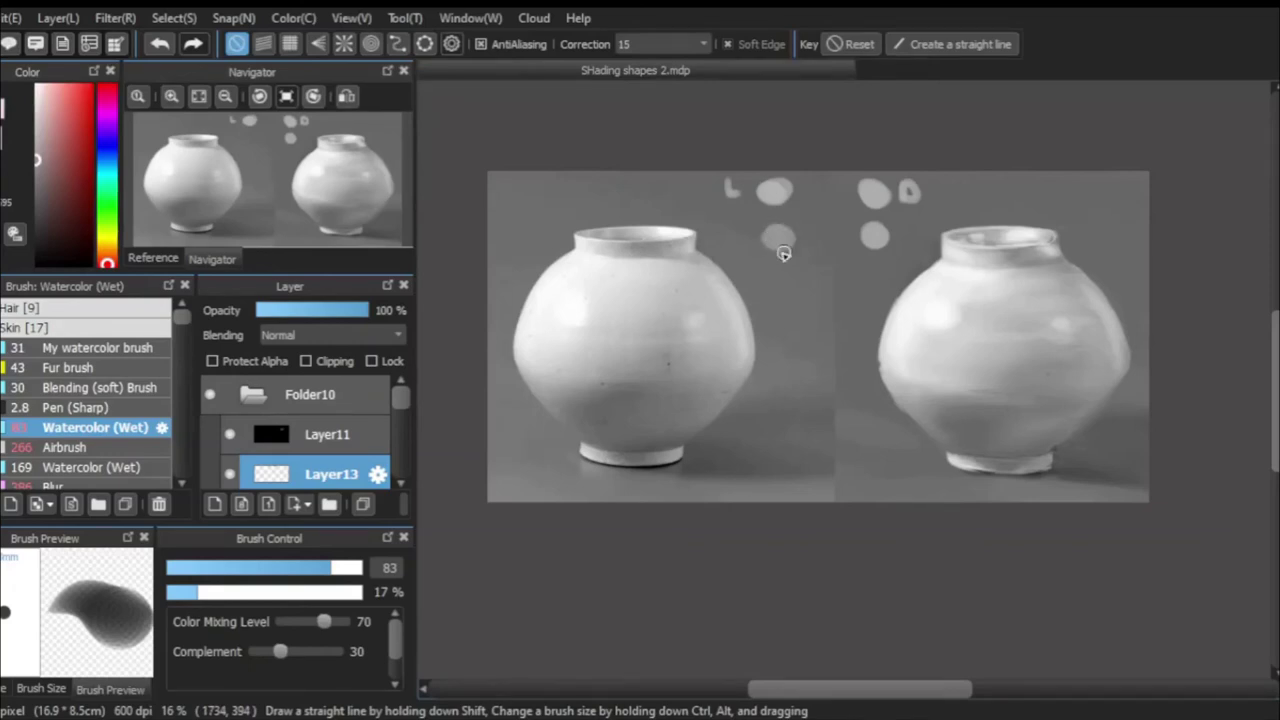
drag(733, 234, 742, 236)
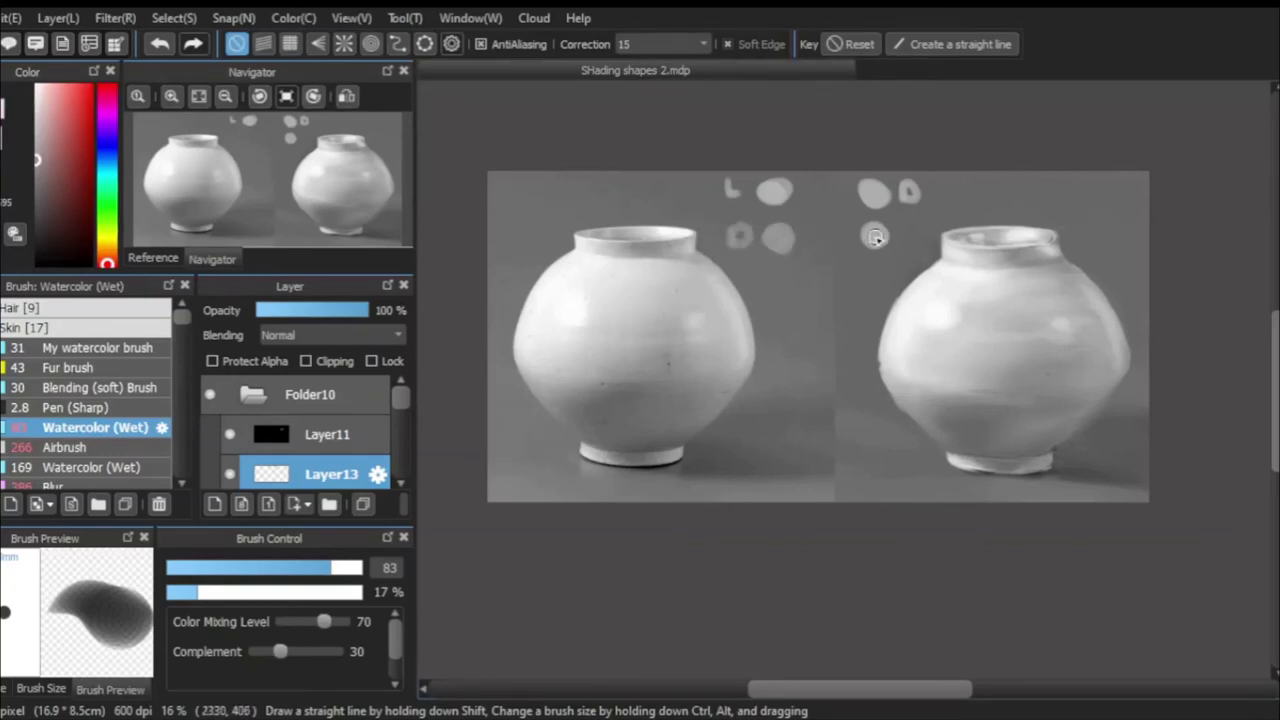
drag(896, 230, 905, 240)
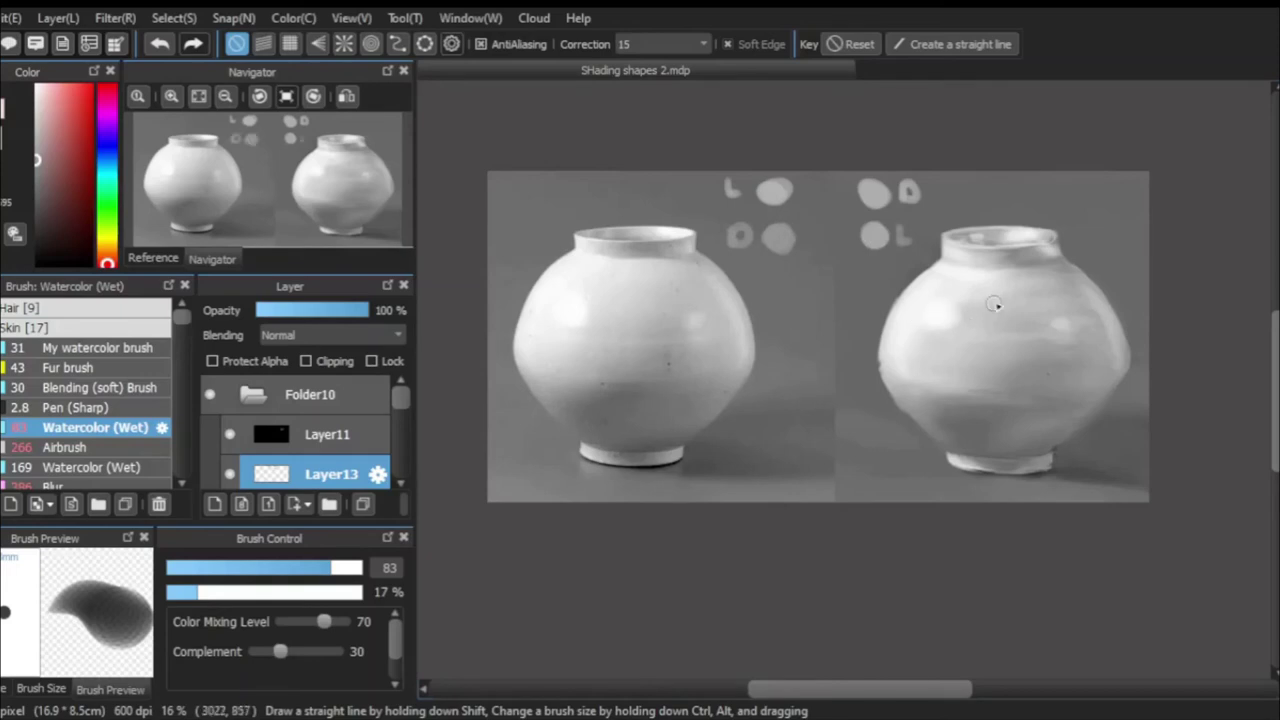
Dab third- and fourth-row swatch pairs from both jars and label the fourth row L.
drag(860, 278, 872, 278)
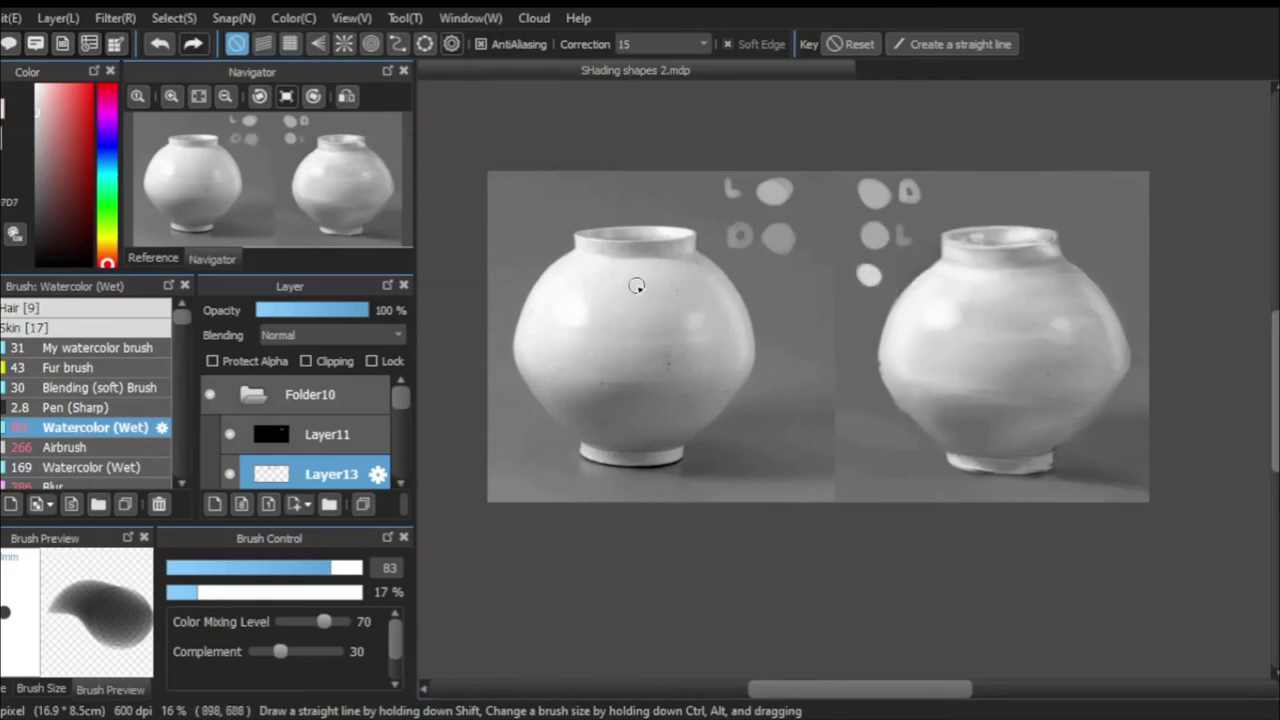
drag(767, 287, 829, 284)
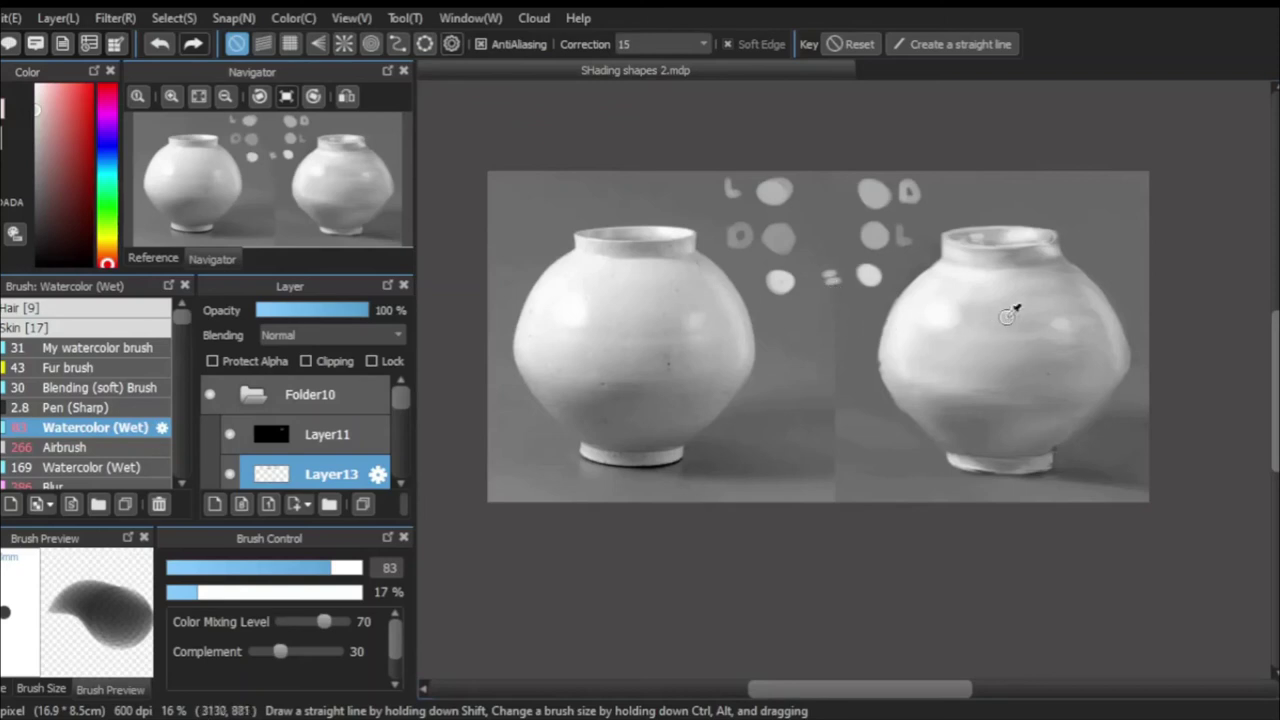
drag(848, 317, 850, 318)
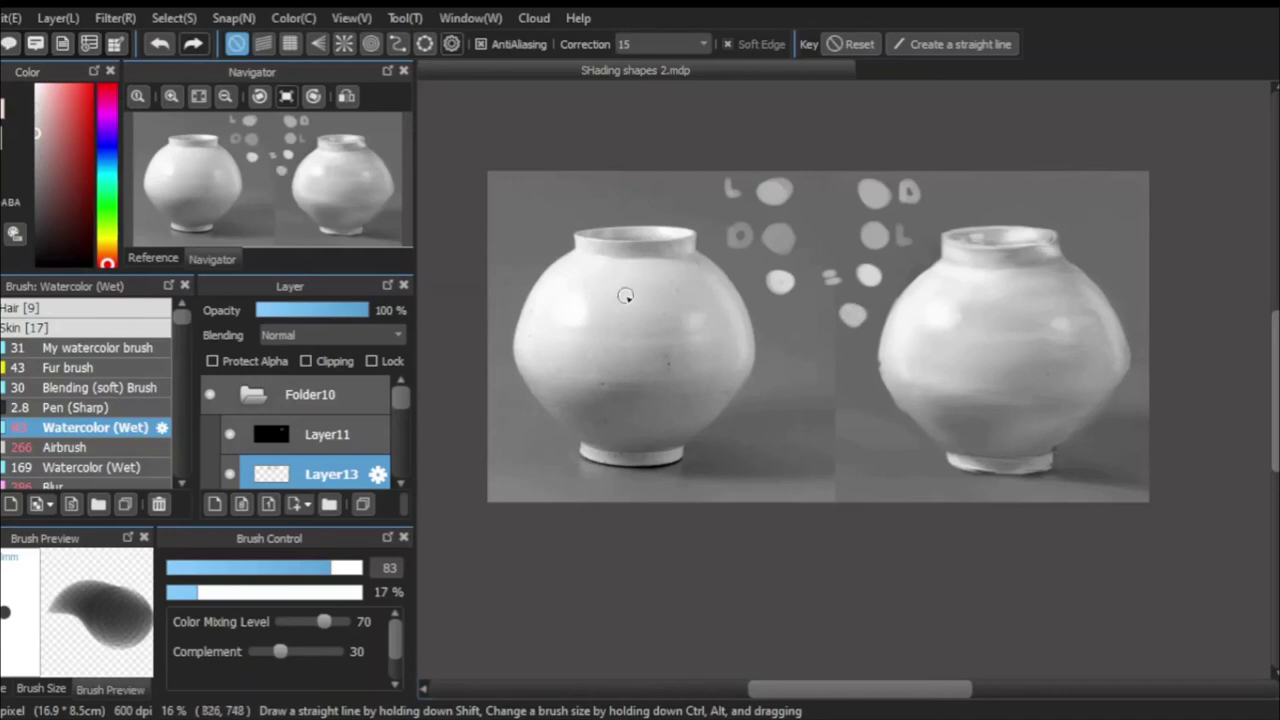
drag(790, 321, 794, 324)
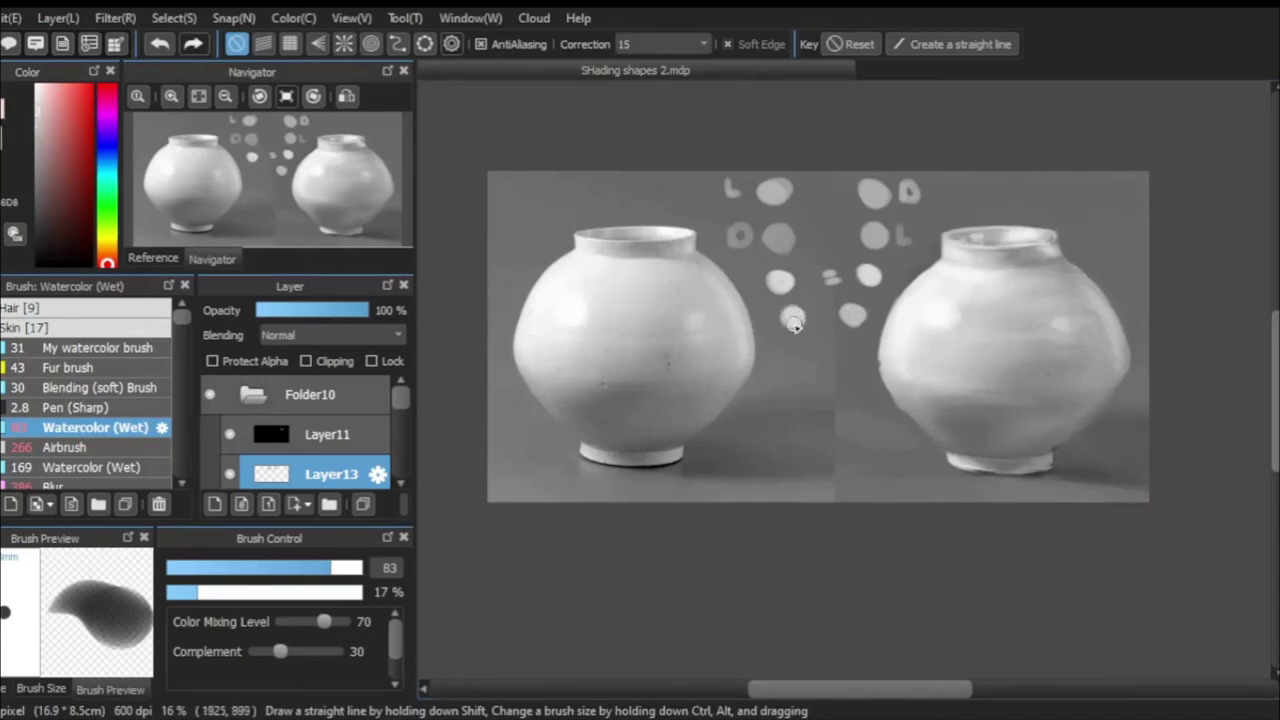
alt+click(794, 318)
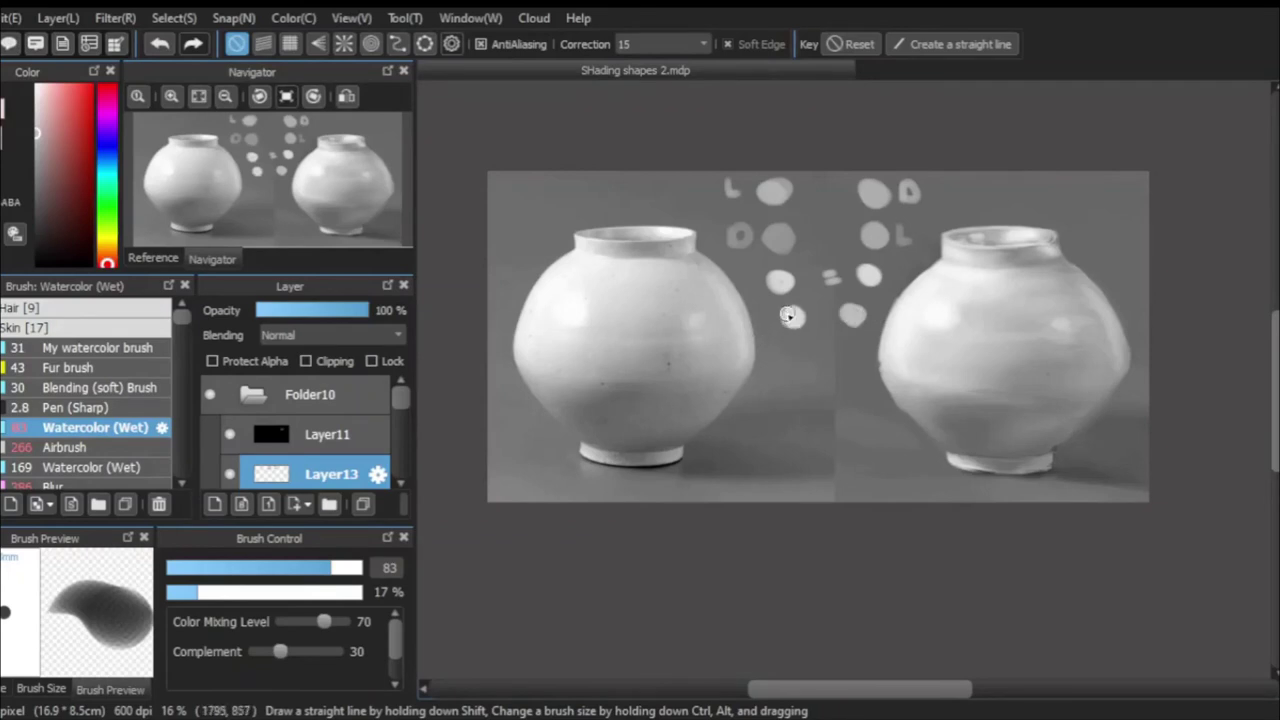
alt+click(795, 312)
alt+click(855, 318)
drag(761, 308, 763, 320)
drag(874, 316, 876, 322)
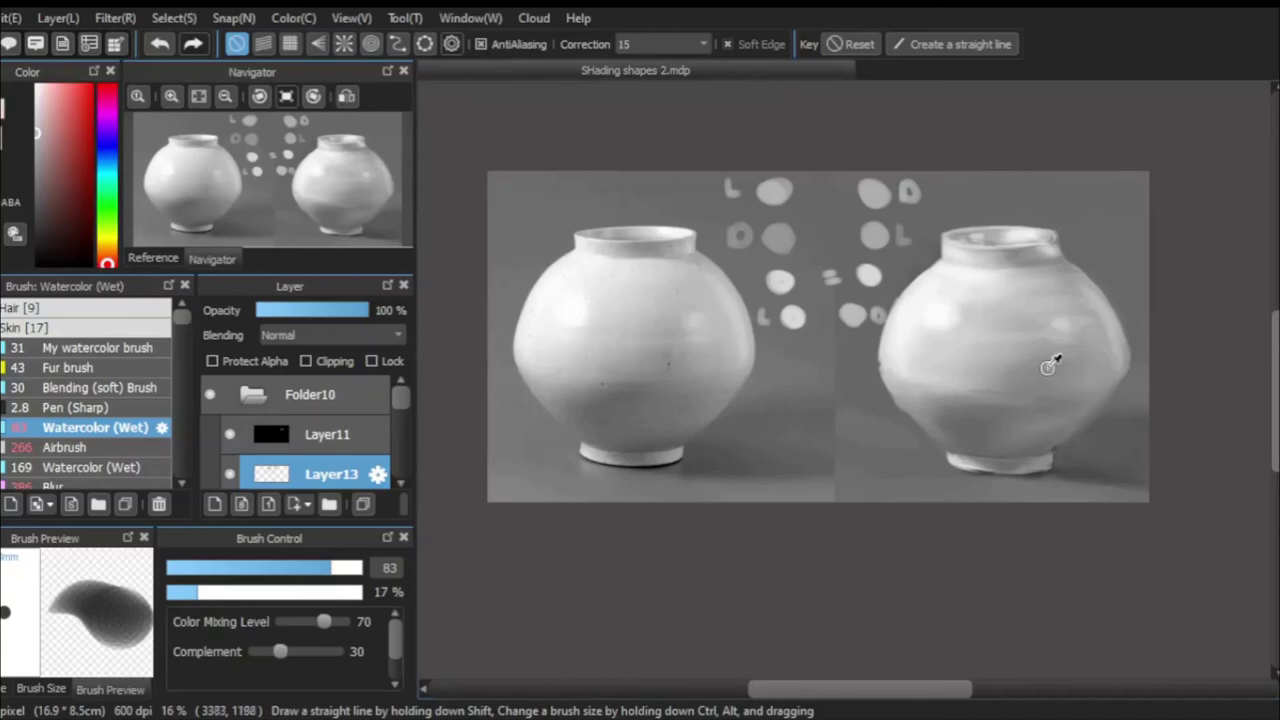
Sample greys from both vases and dab a fifth swatch pair between the jars.
alt+click(1050, 366)
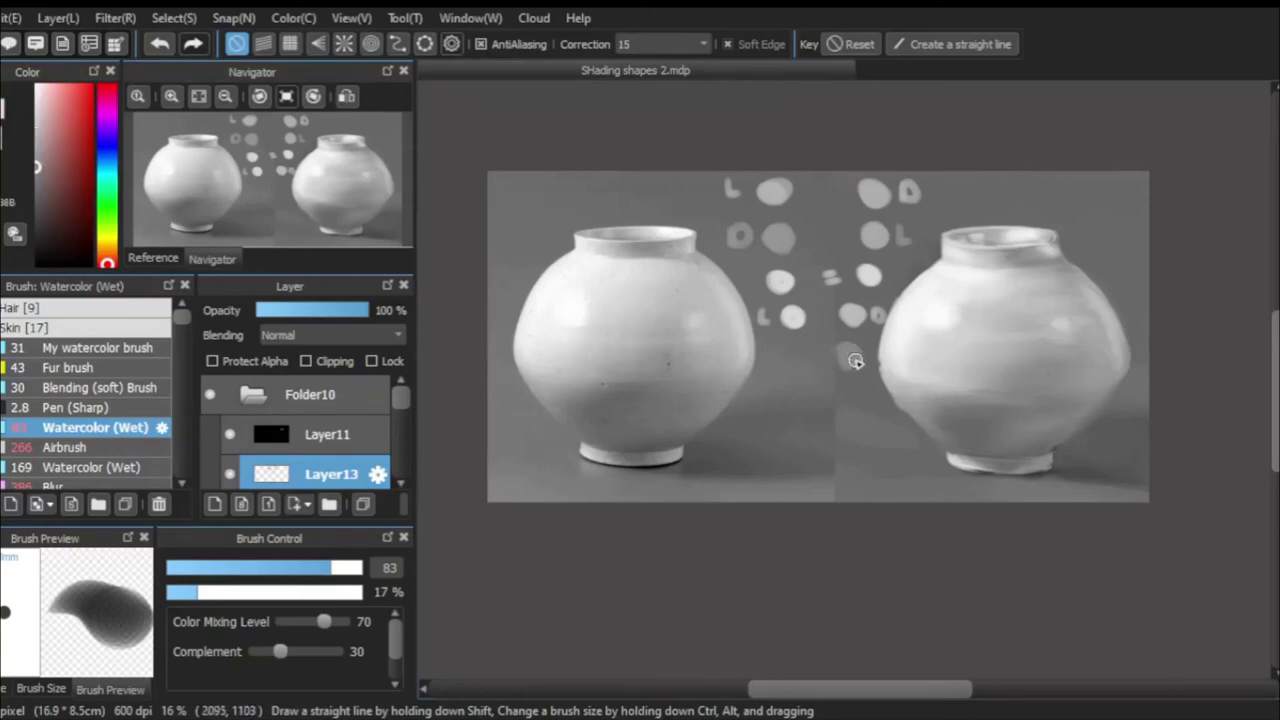
alt+click(671, 350)
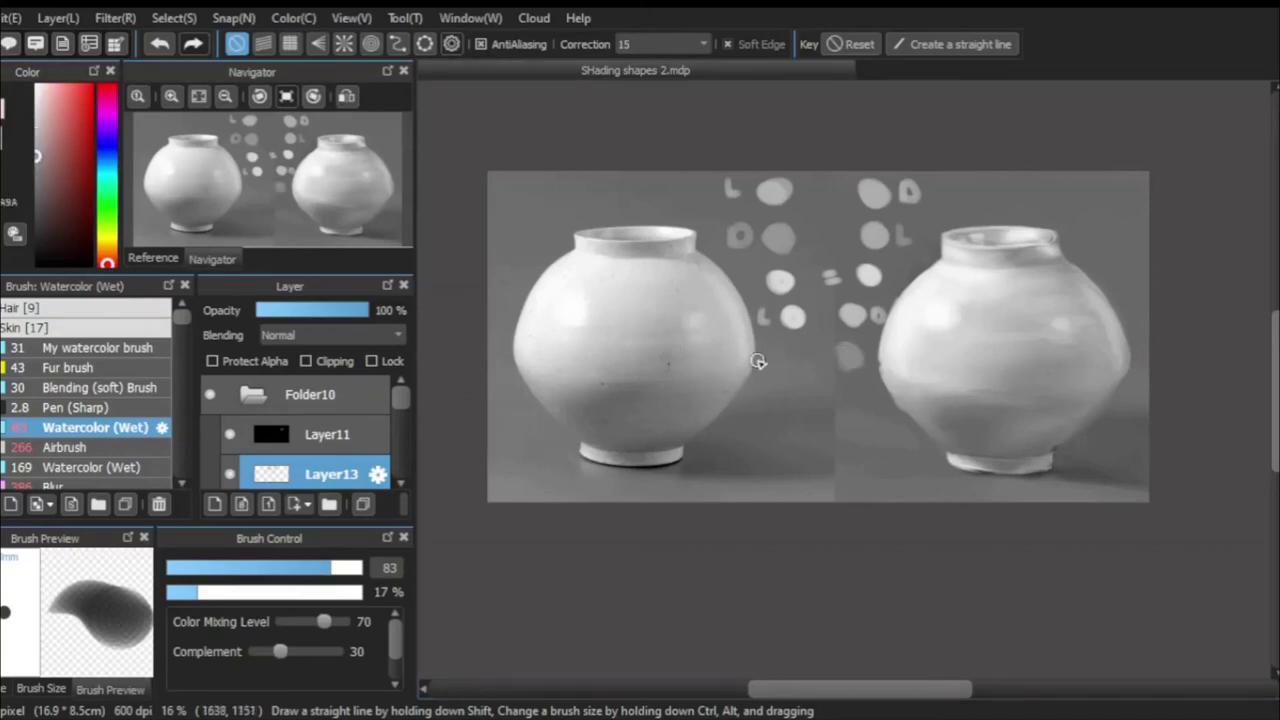
drag(788, 356, 806, 353)
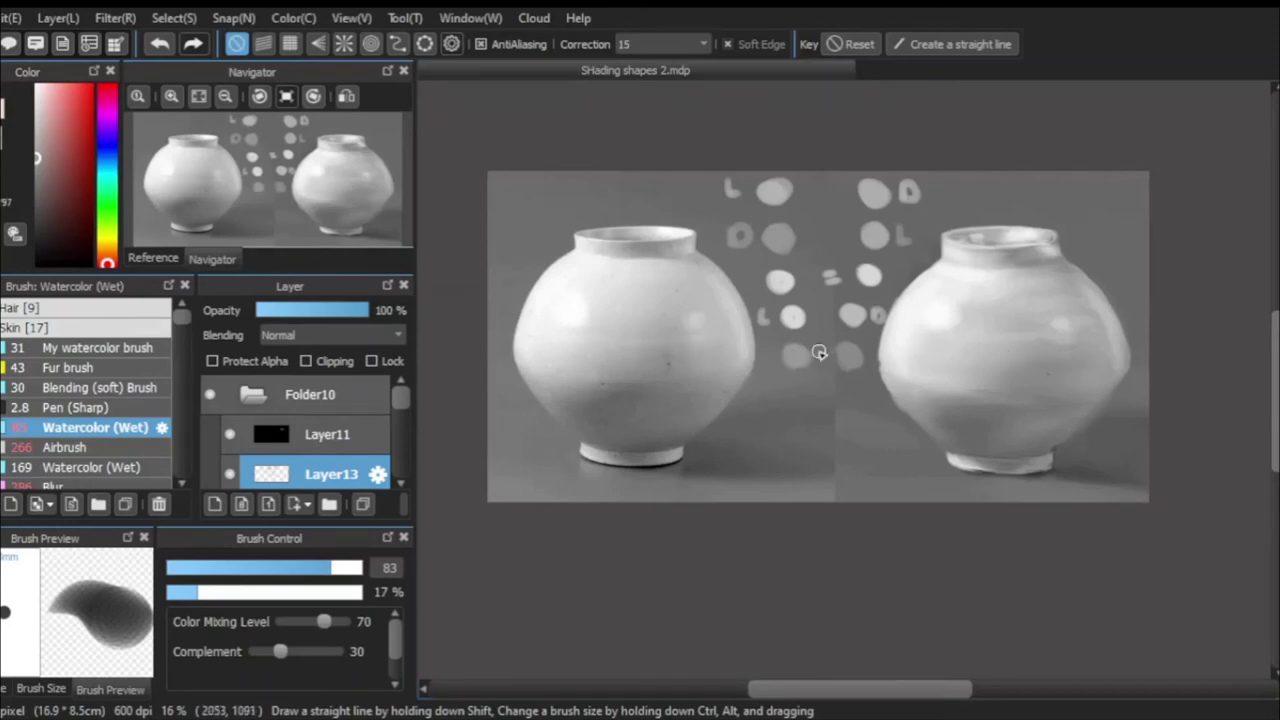
alt+click(848, 357)
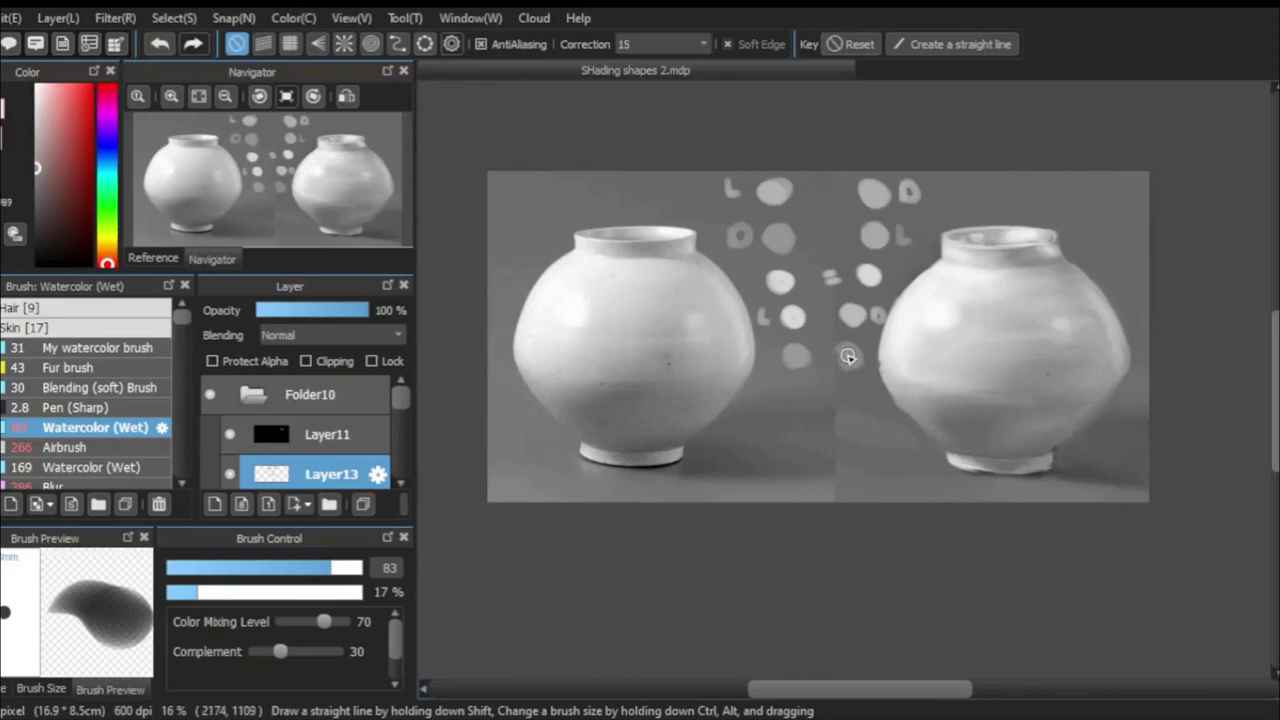
alt+click(796, 362)
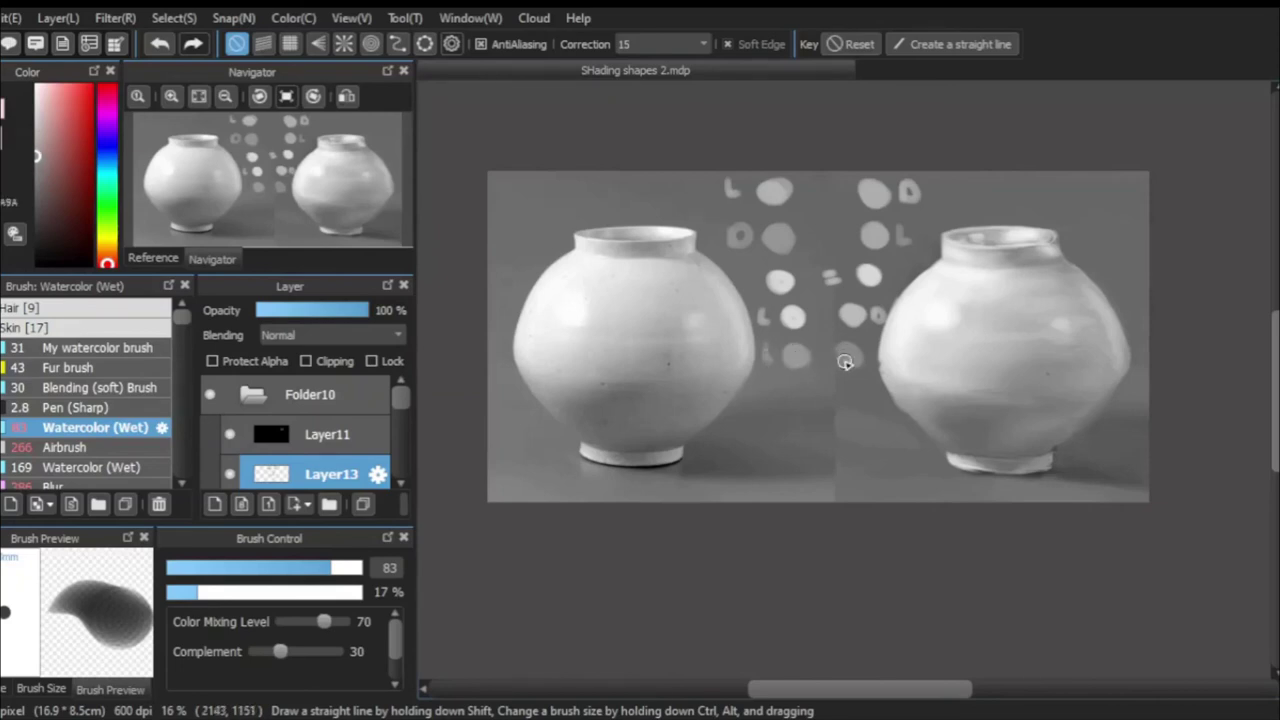
drag(880, 366, 849, 354)
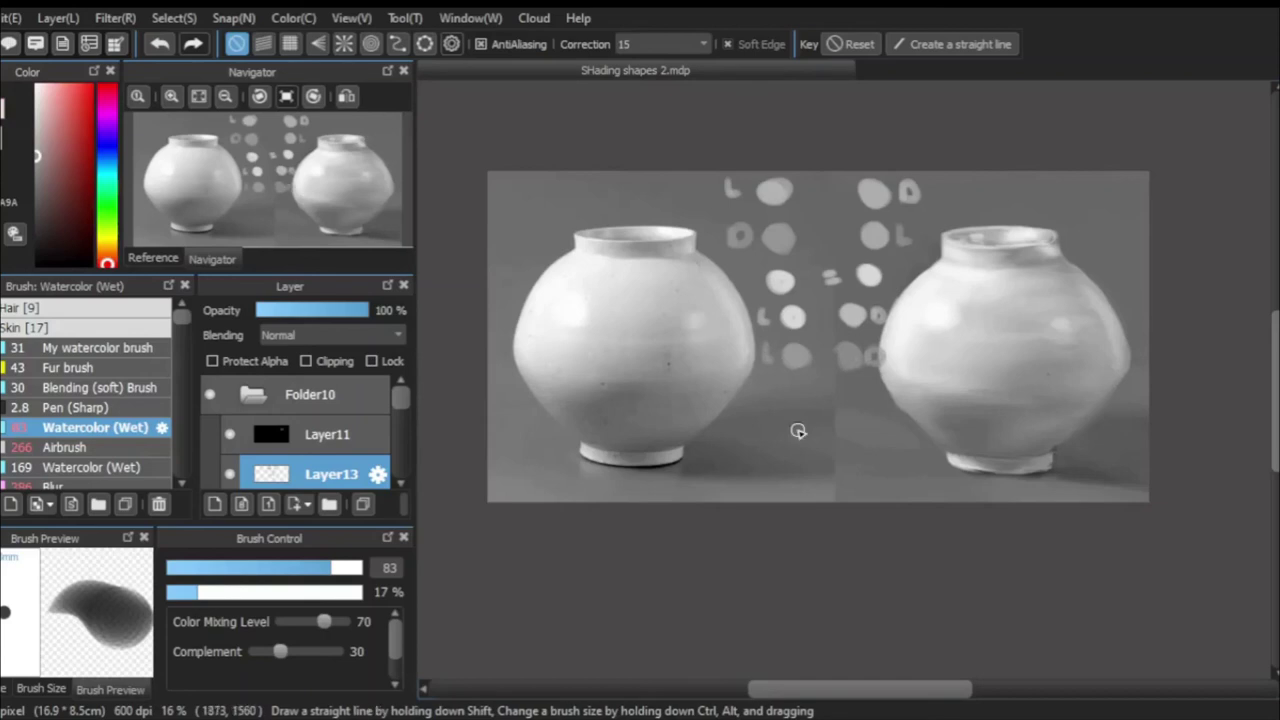
alt+click(966, 413)
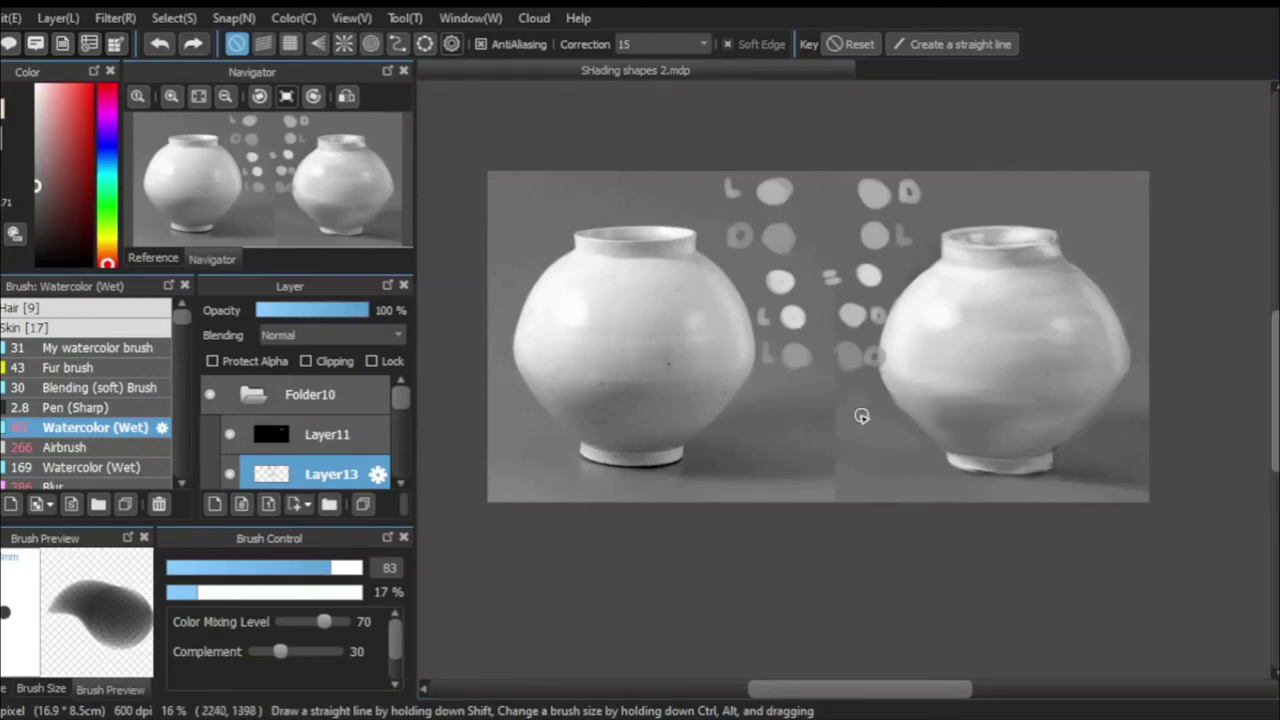
scroll(300, 430, down, 2)
scroll(300, 430, down, 3)
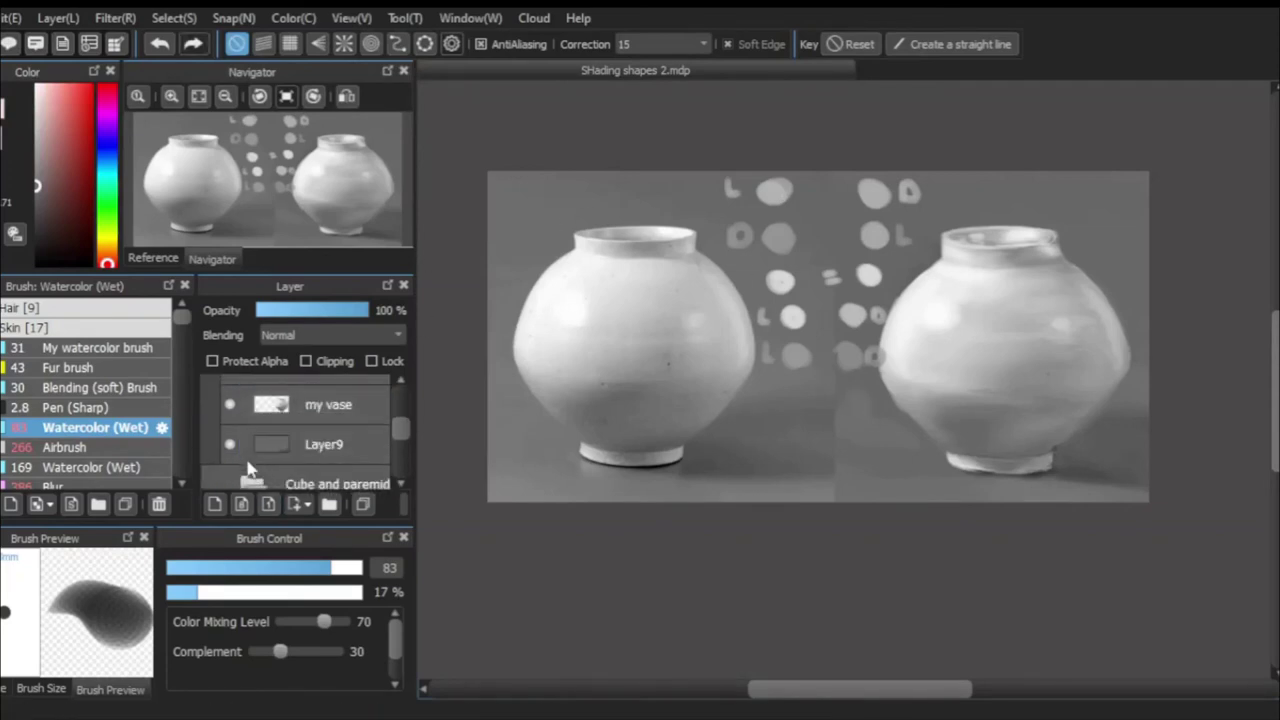
click(230, 444)
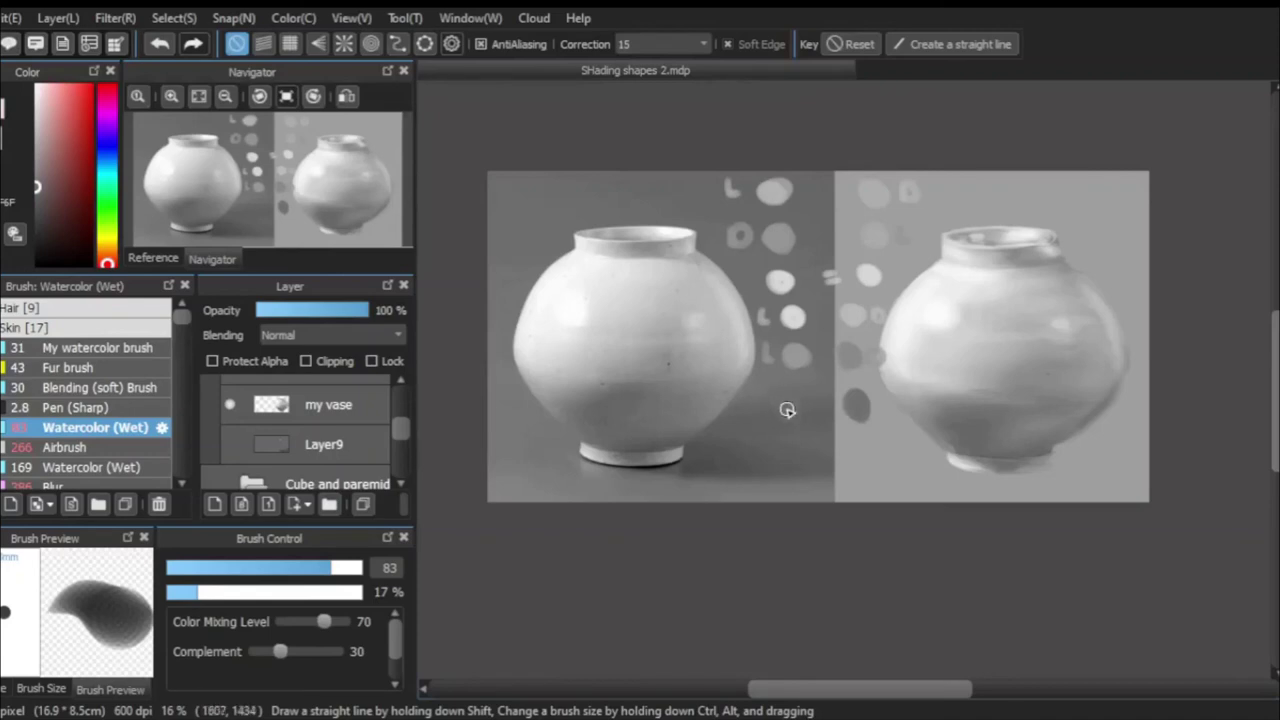
alt+click(860, 406)
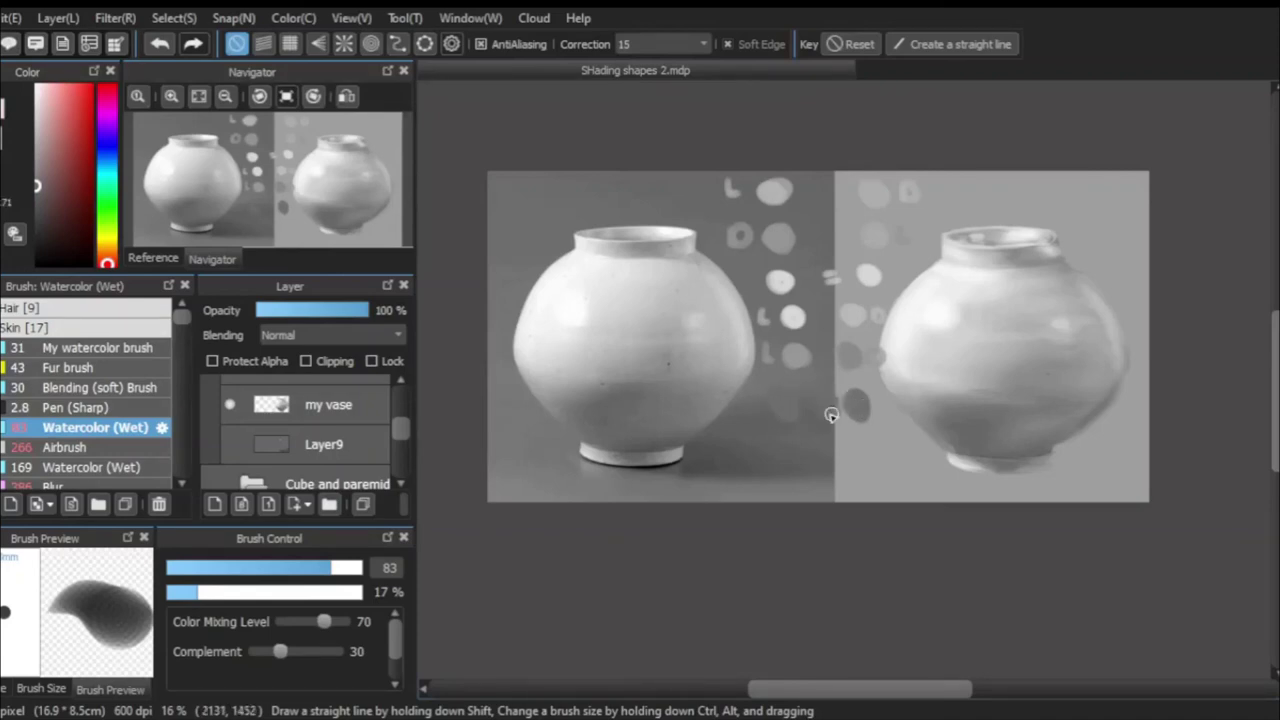
scroll(754, 378, up, 1)
scroll(850, 468, up, 2)
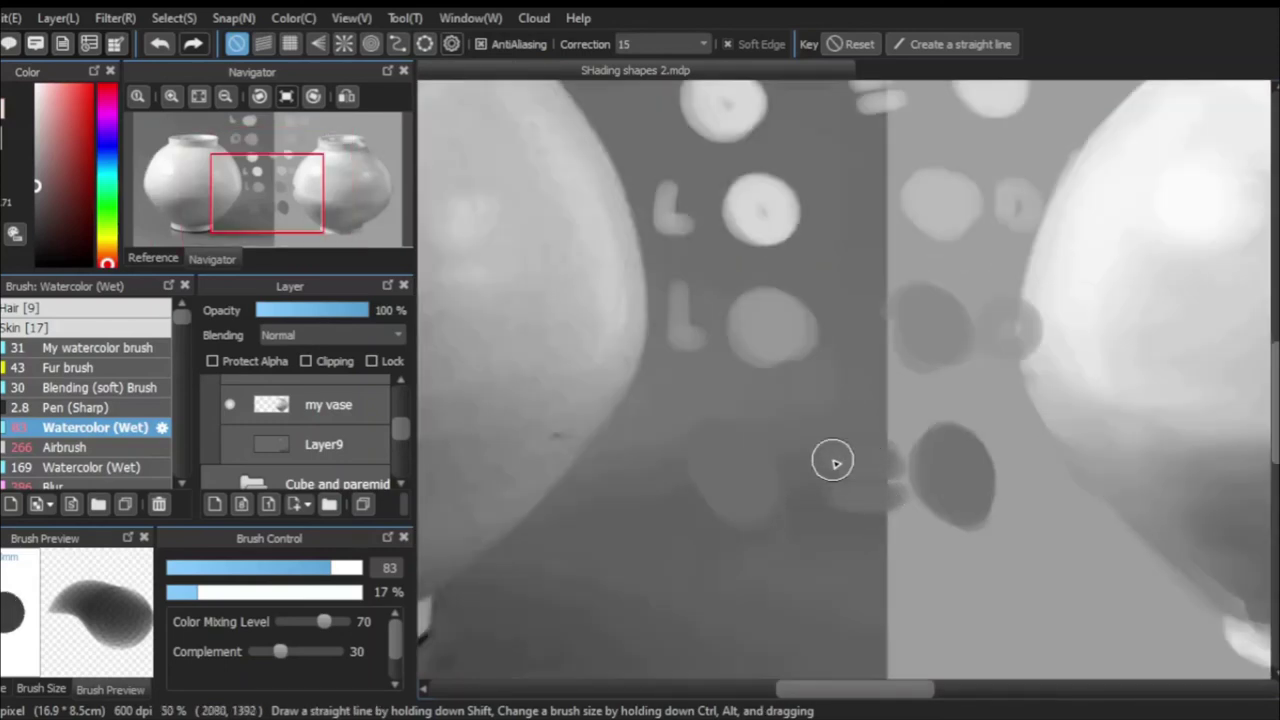
scroll(830, 370, down, 1)
scroll(800, 335, down, 1)
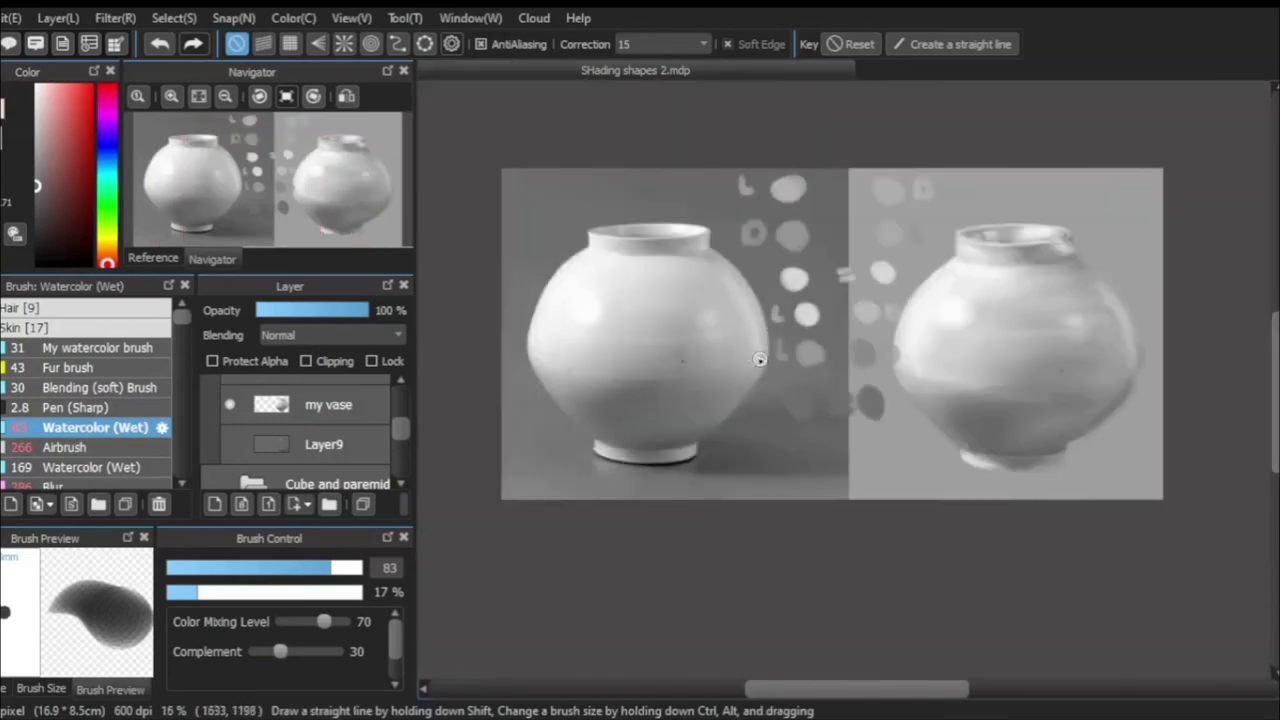
click(230, 444)
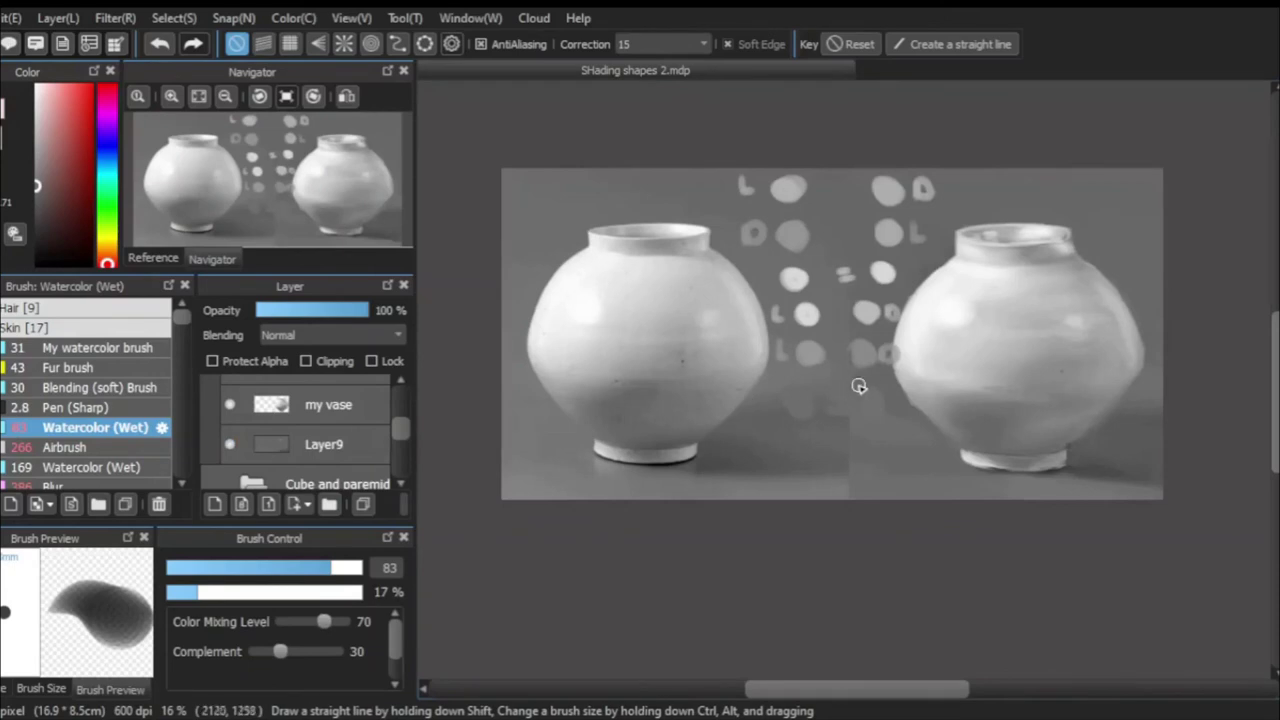
scroll(860, 362, up, 1)
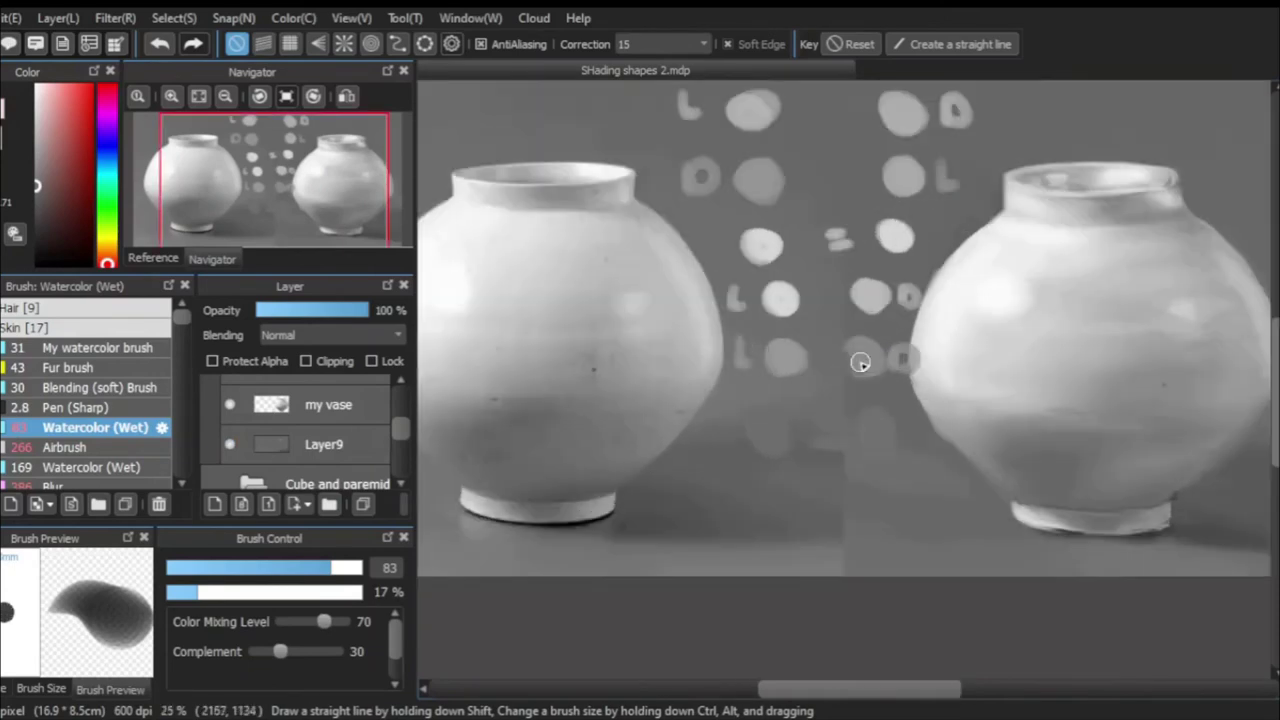
Paint a sixth pair of light grey dabs near the jar bases, undoing one misplaced dab.
alt+click(1035, 522)
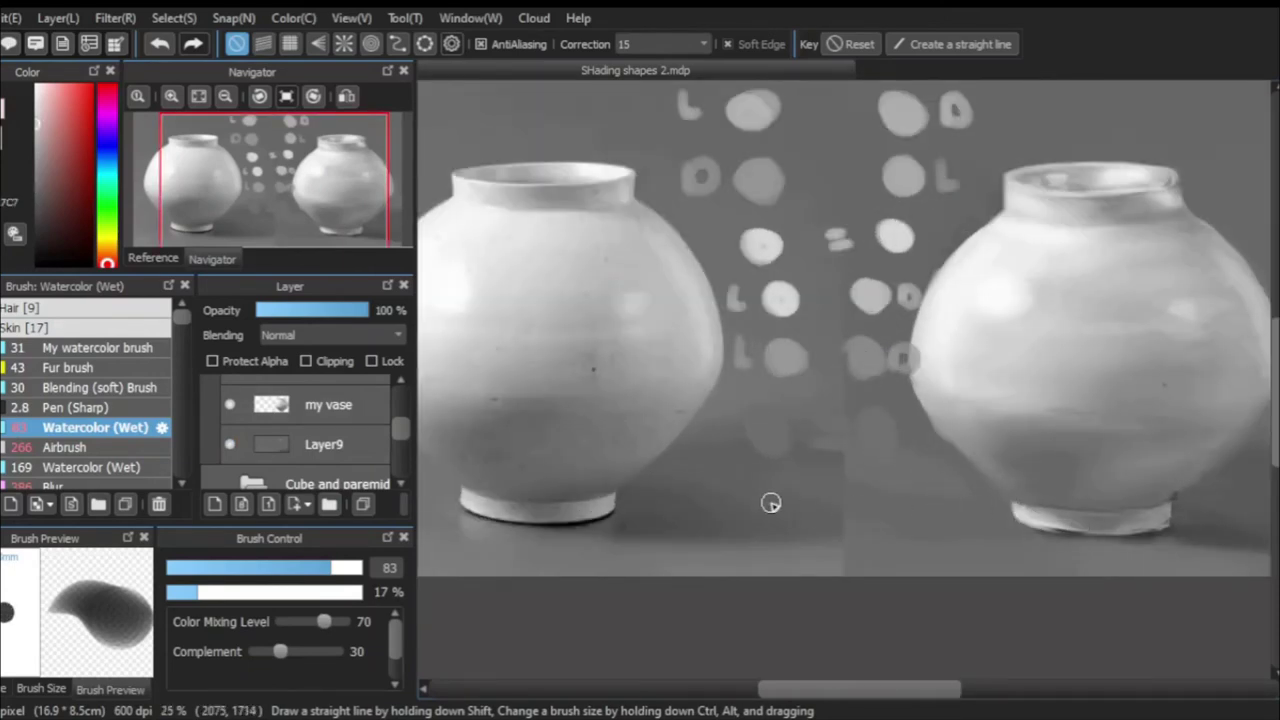
drag(740, 485, 762, 490)
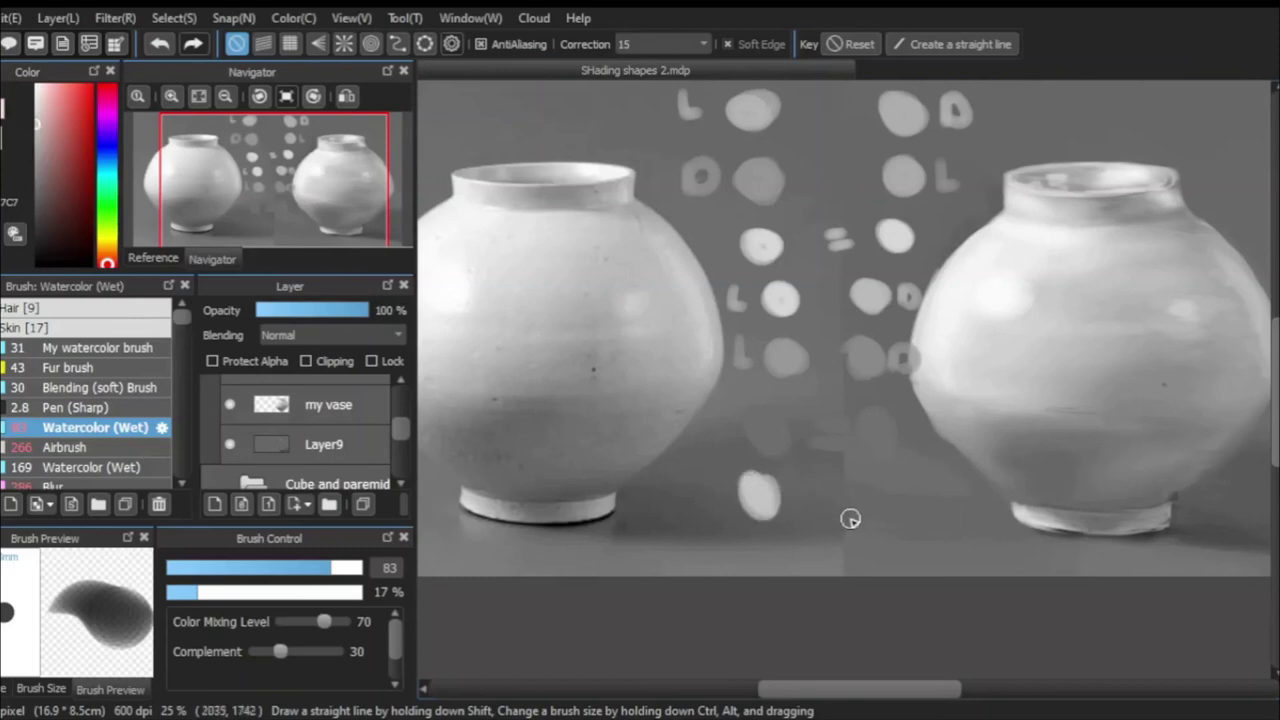
key(ctrl+z)
drag(877, 526, 882, 490)
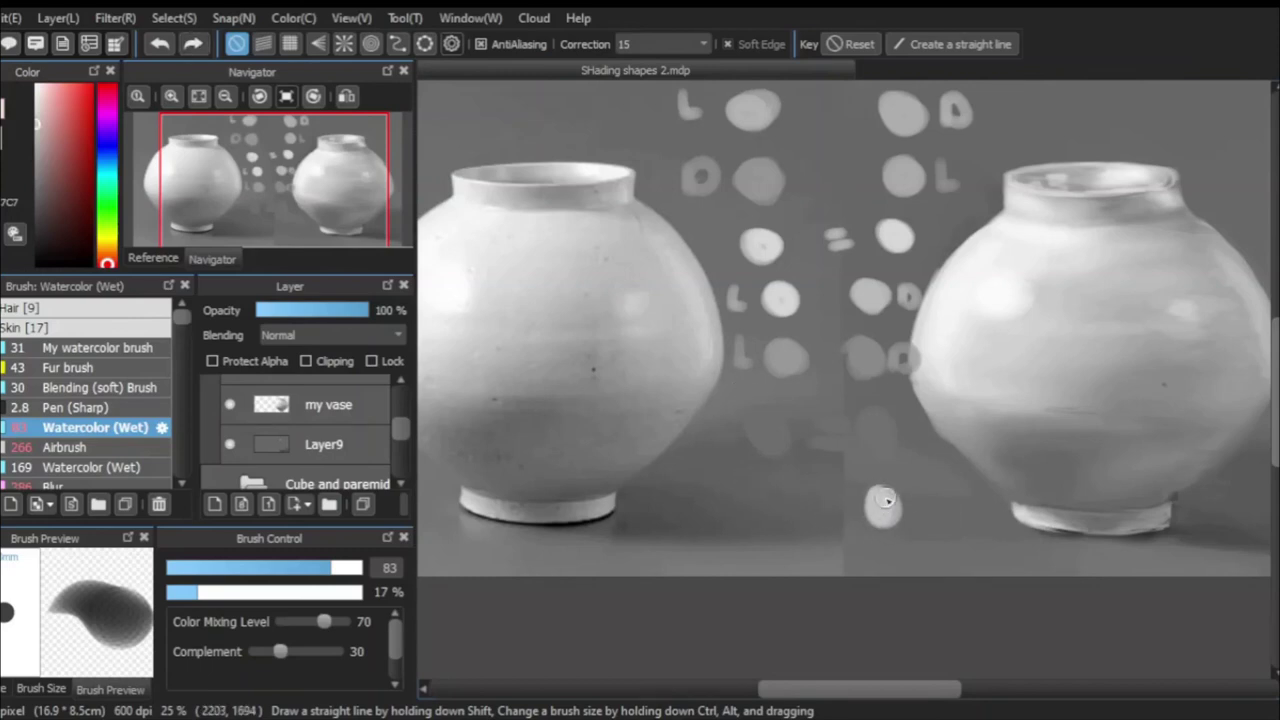
alt+click(468, 498)
drag(766, 509, 783, 506)
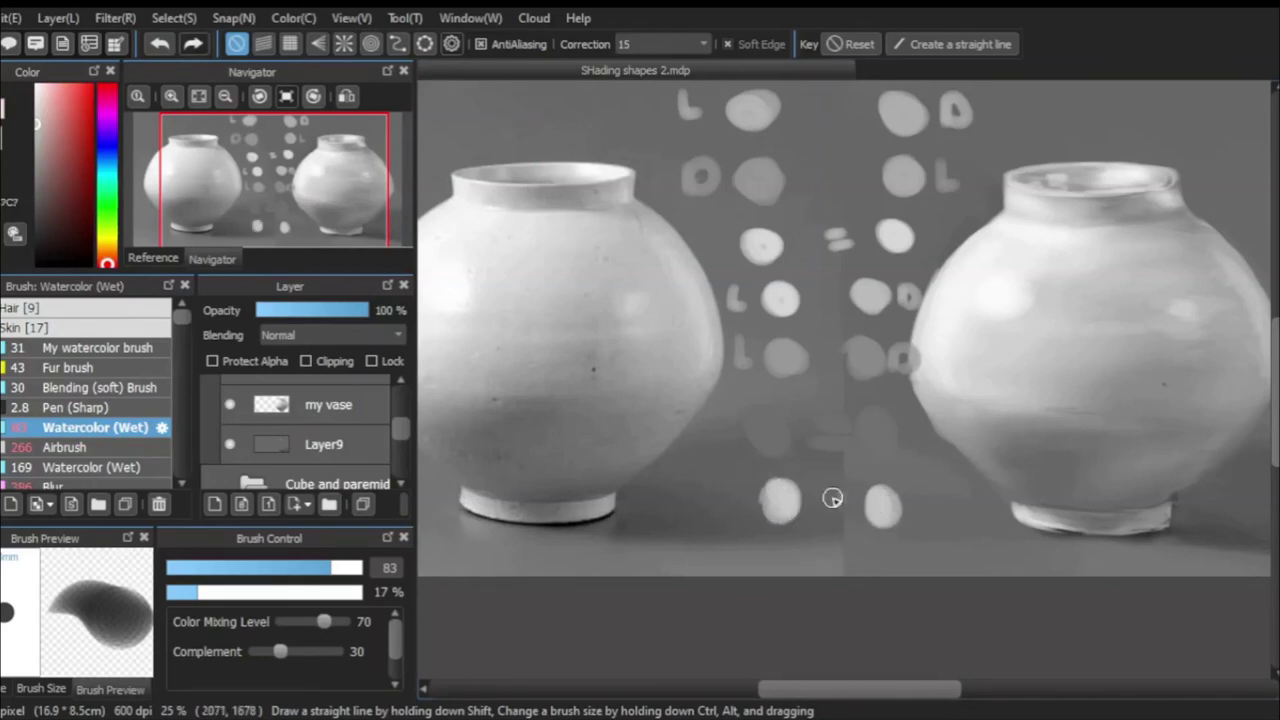
scroll(805, 507, down, 1)
scroll(818, 430, down, 1)
Handwrite 'Ok ?!!' with a smiley above the painted vase at top right.
scroll(820, 412, up, 1)
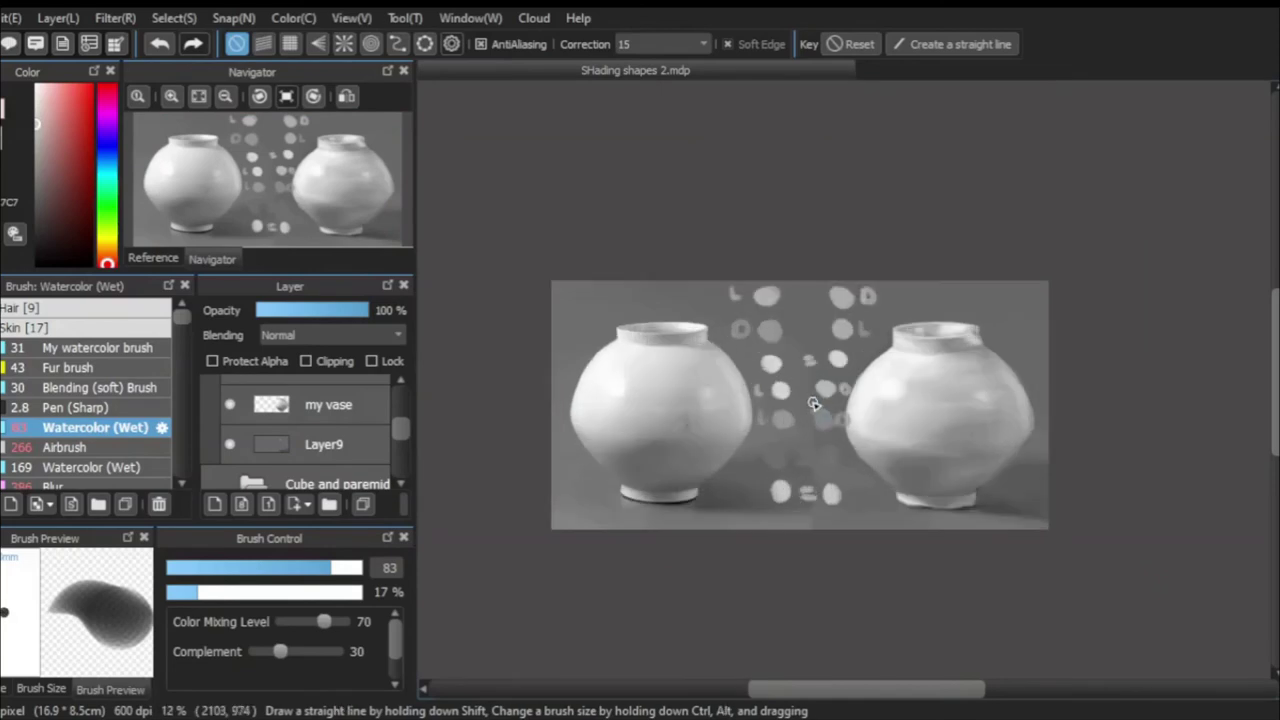
scroll(805, 400, up, 1)
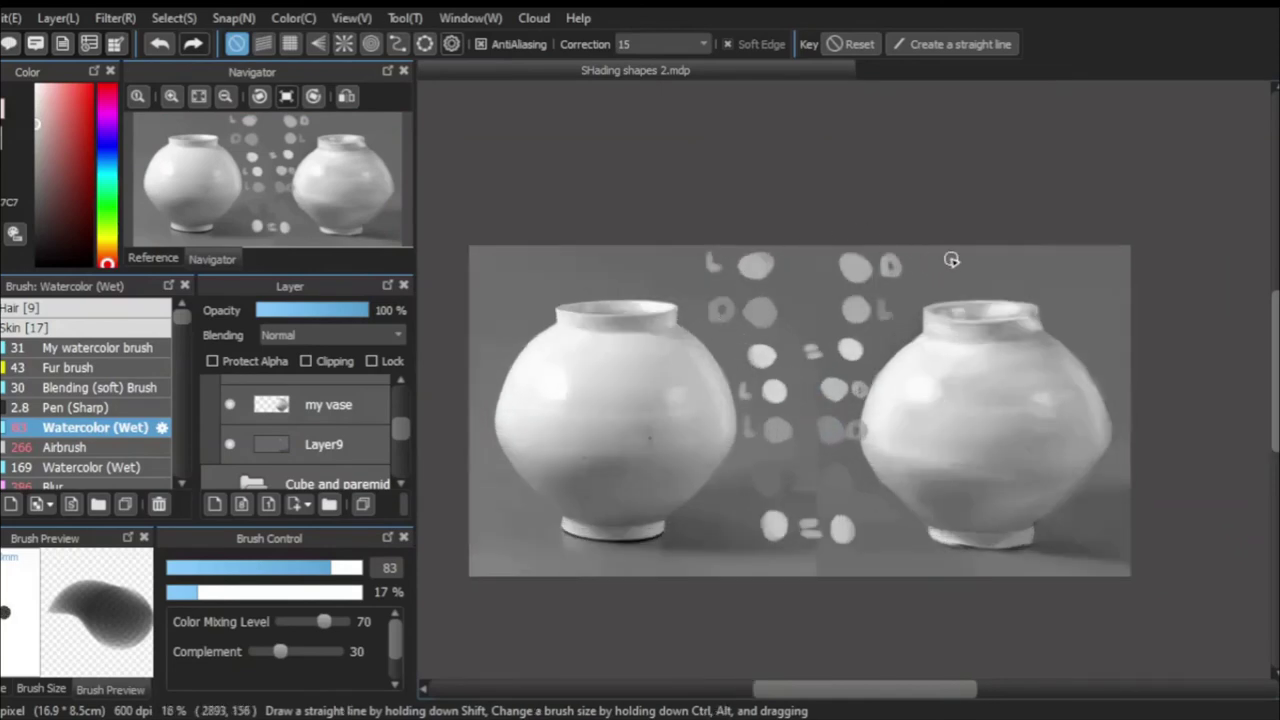
mouse_move(952, 255)
mouse_down()
mouse_move(982, 276)
mouse_move(1061, 270)
mouse_up()
mouse_move(1074, 252)
mouse_down()
mouse_move(1074, 270)
mouse_move(1096, 282)
mouse_up()
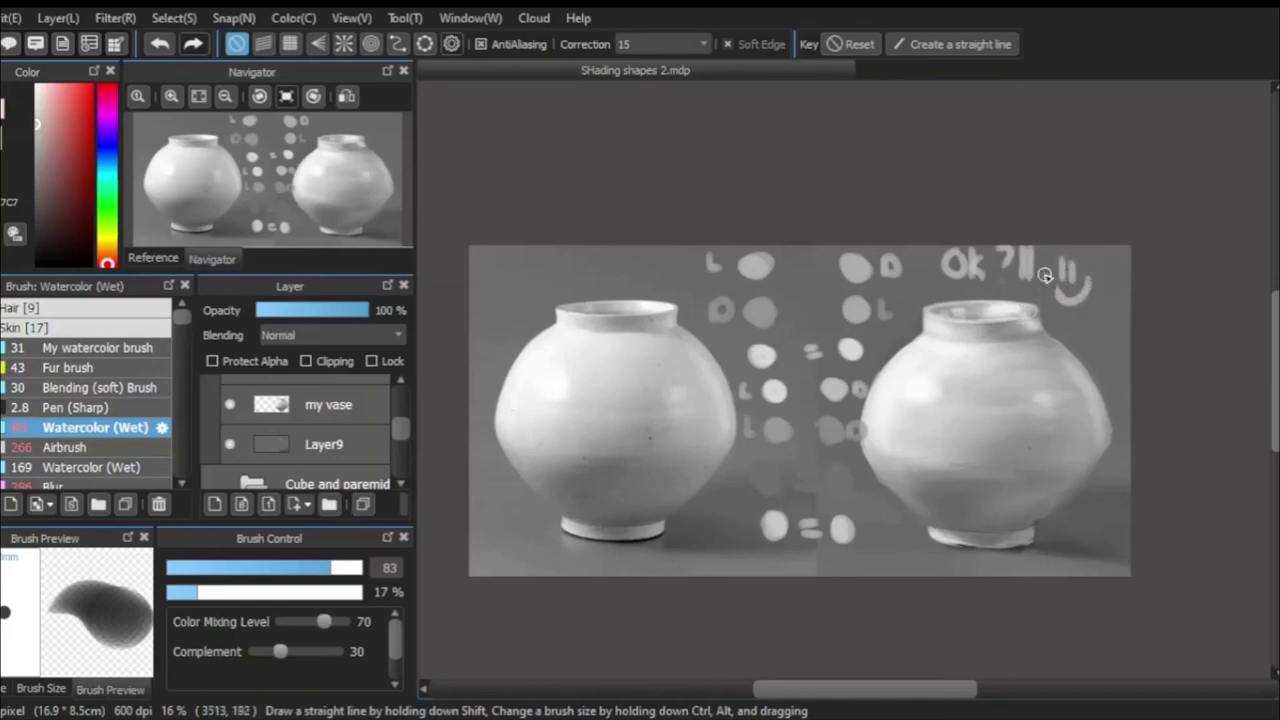
scroll(841, 305, down, 1)
scroll(841, 305, up, 1)
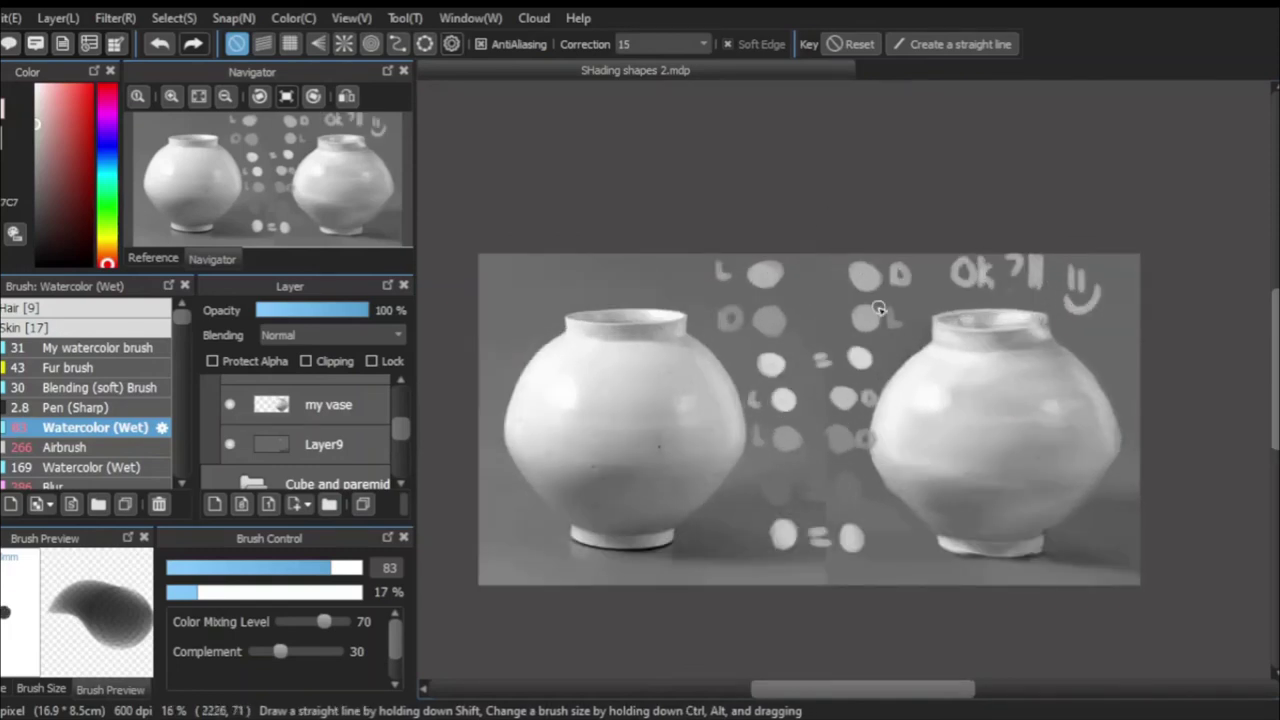
Handwrite the two-line 'I'll work harder' note at the upper left.
mouse_move(497, 262)
mouse_down()
mouse_move(497, 287)
mouse_move(508, 272)
mouse_move(626, 274)
mouse_move(654, 258)
mouse_move(672, 292)
mouse_up()
scroll(500, 271, up, 1)
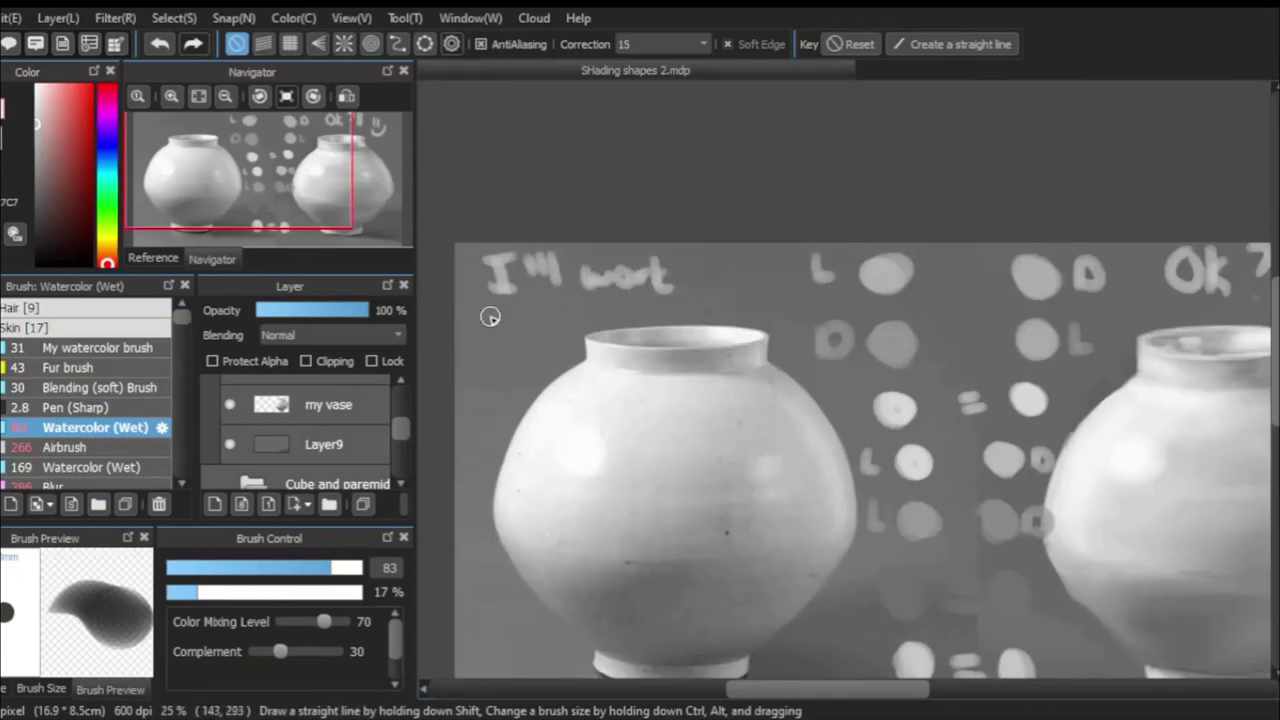
mouse_move(486, 310)
mouse_down()
mouse_move(534, 323)
mouse_move(551, 300)
mouse_move(610, 312)
mouse_up()
scroll(610, 320, down, 2)
scroll(606, 347, down, 1)
scroll(606, 347, up, 1)
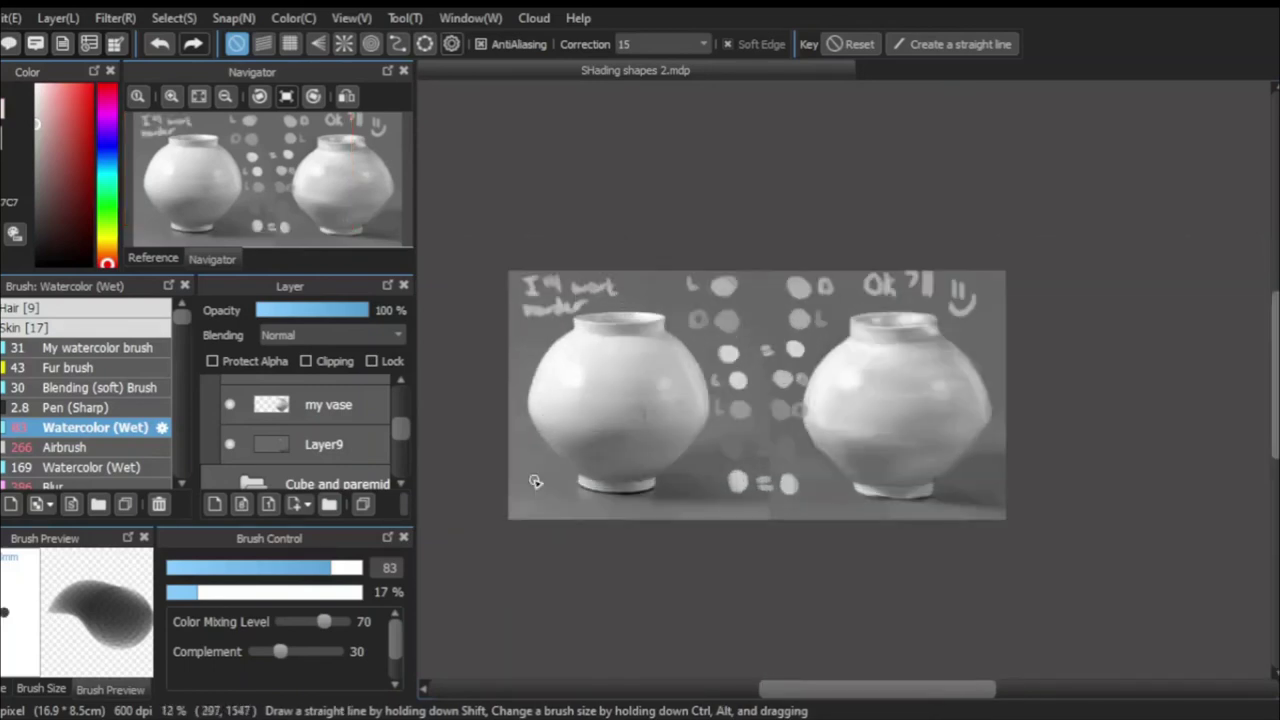
Draw a small heart doodle at the lower left of the canvas.
drag(538, 477, 535, 490)
scroll(516, 458, down, 1)
scroll(560, 430, up, 1)
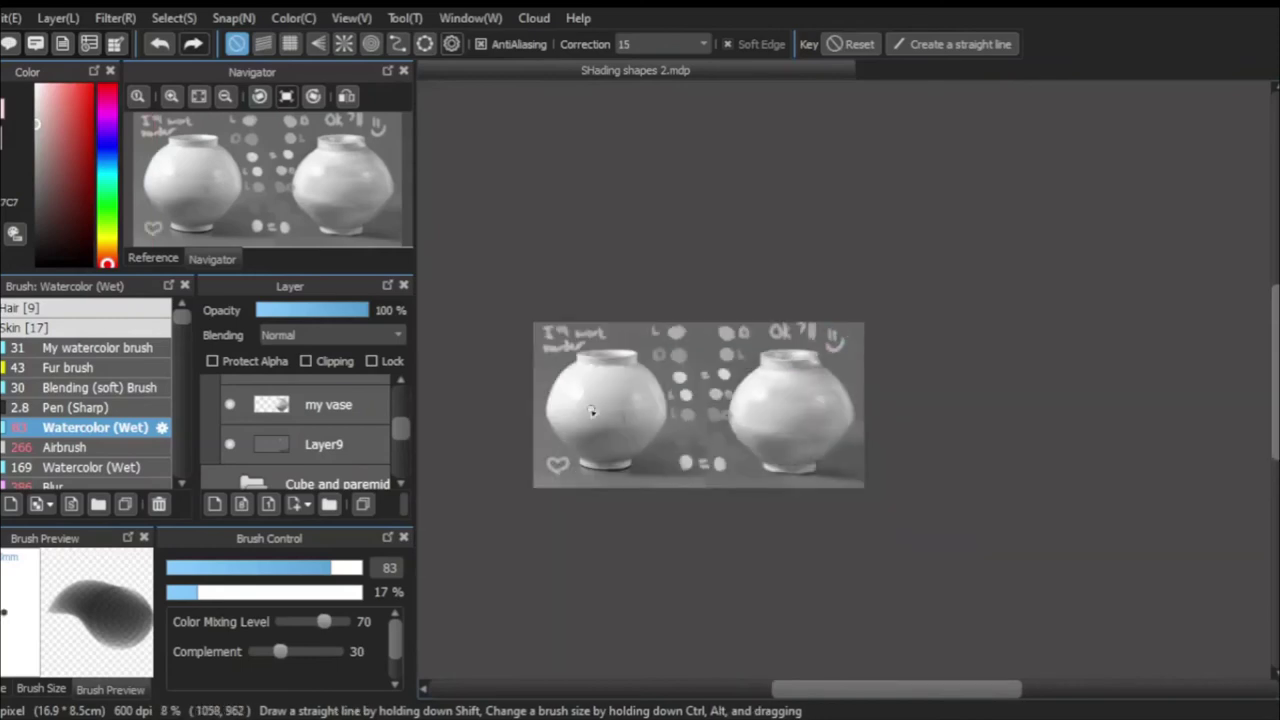
scroll(591, 414, up, 1)
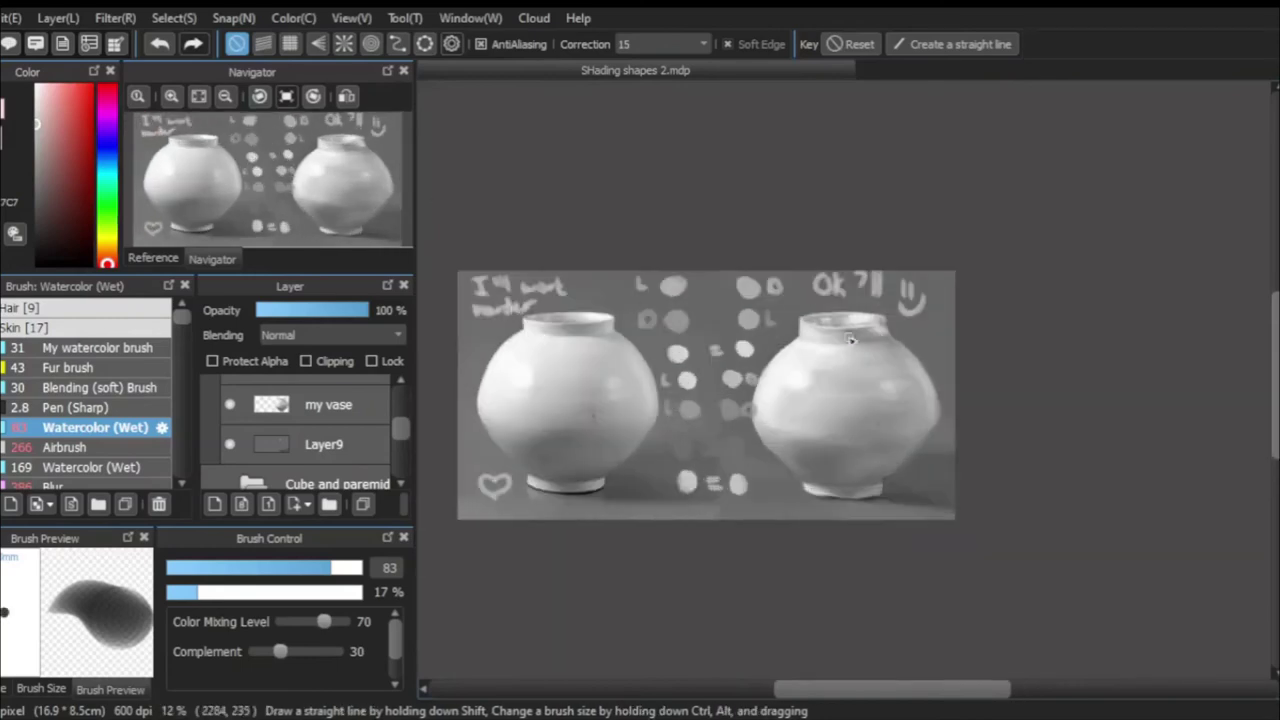